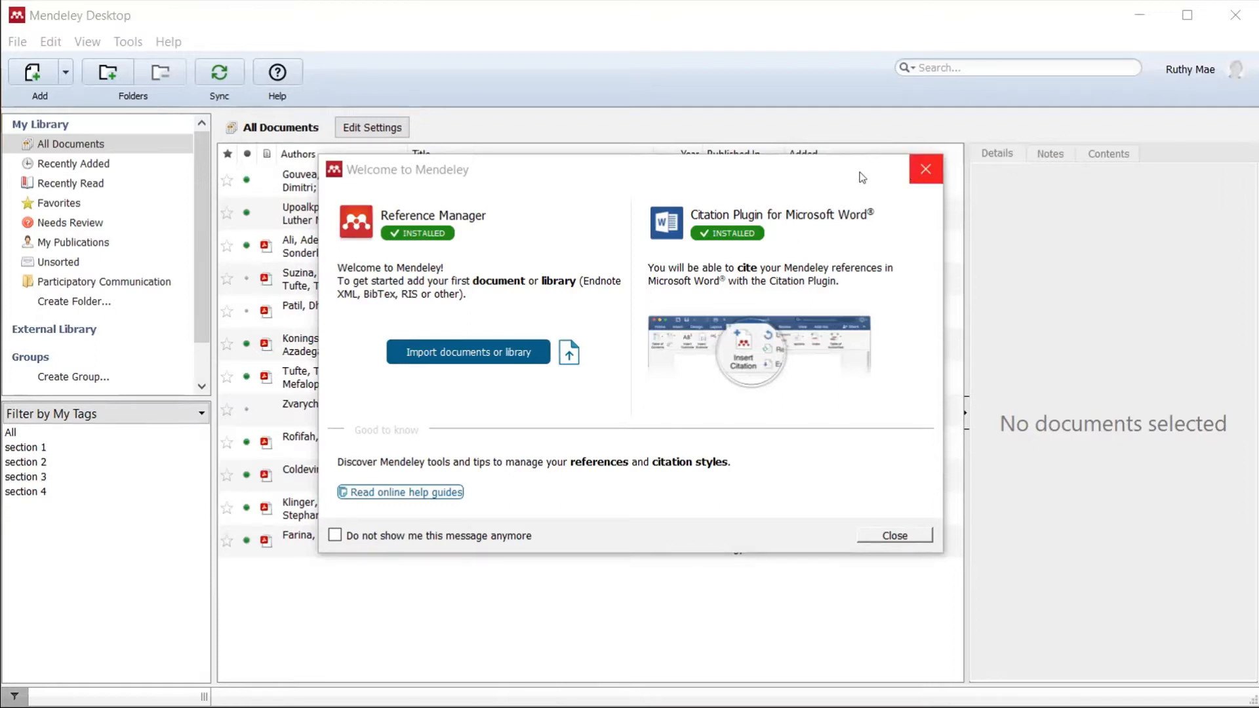
Step: Dismiss the Mendeley welcome window, switch to the term paper in Word, and delete the manually typed "(2009)," from the "According to" paragraph
left_click(926, 169)
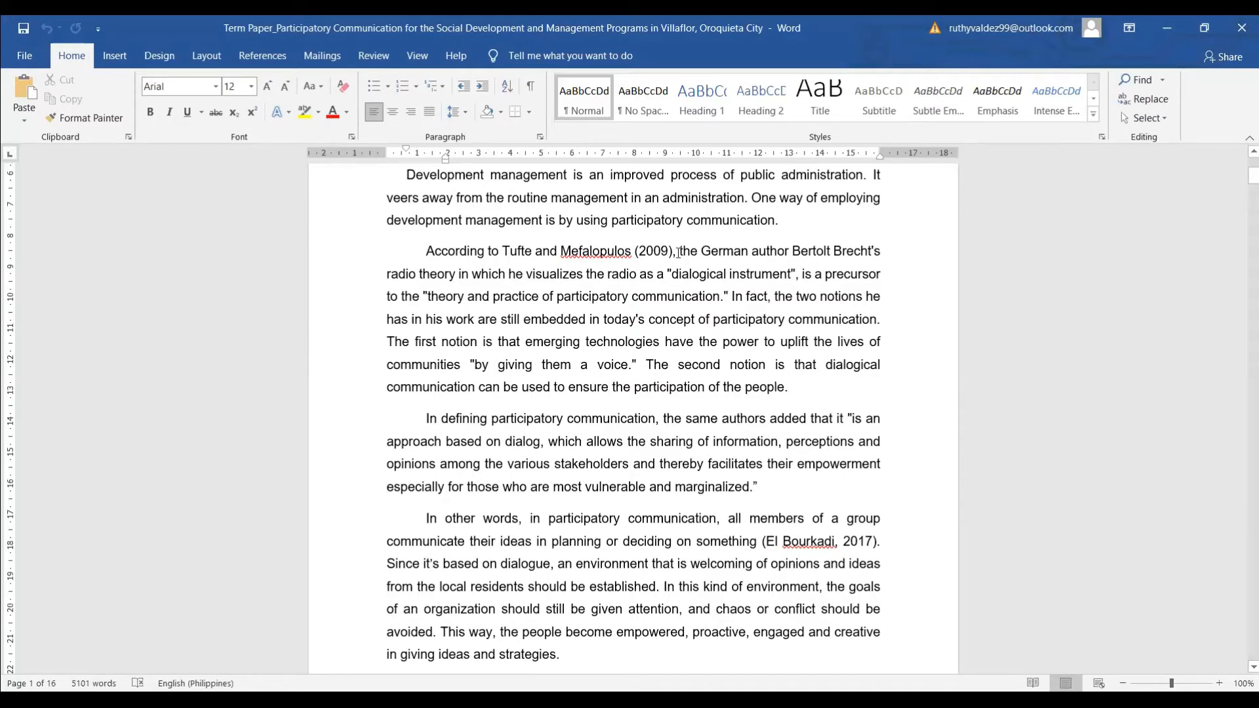
left_click_drag(678, 253, 635, 251)
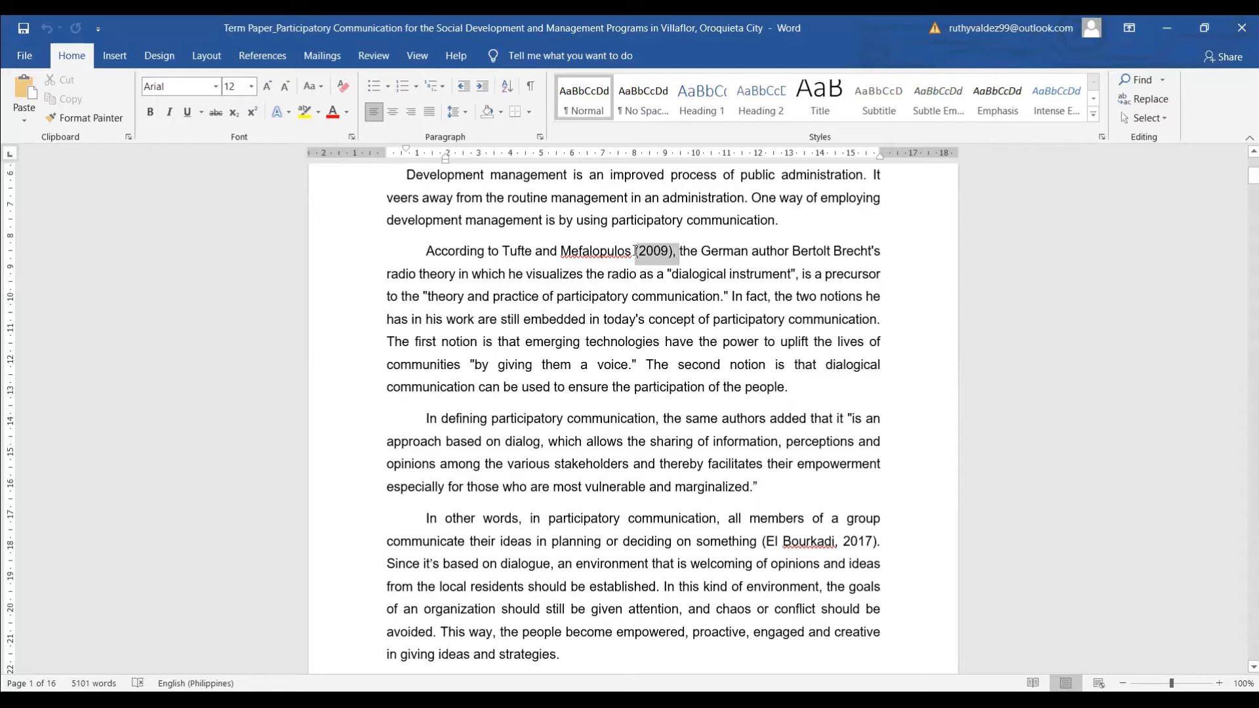
key("BackSpace")
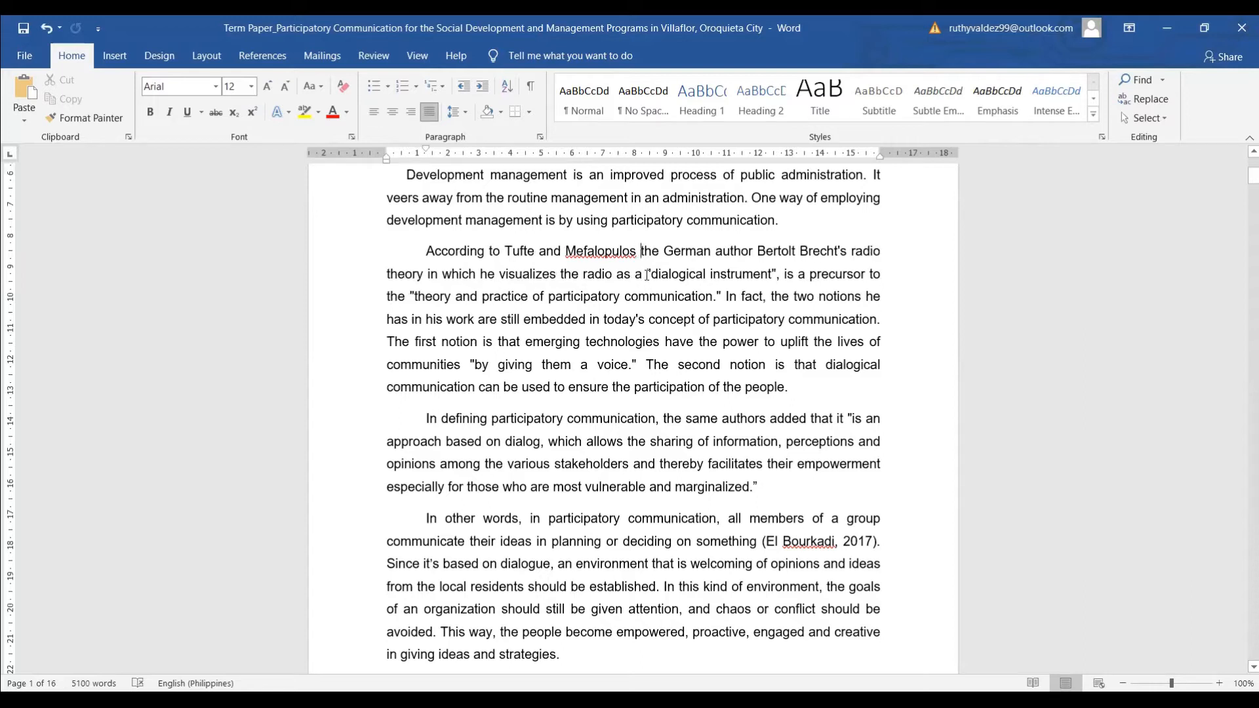
key("BackSpace")
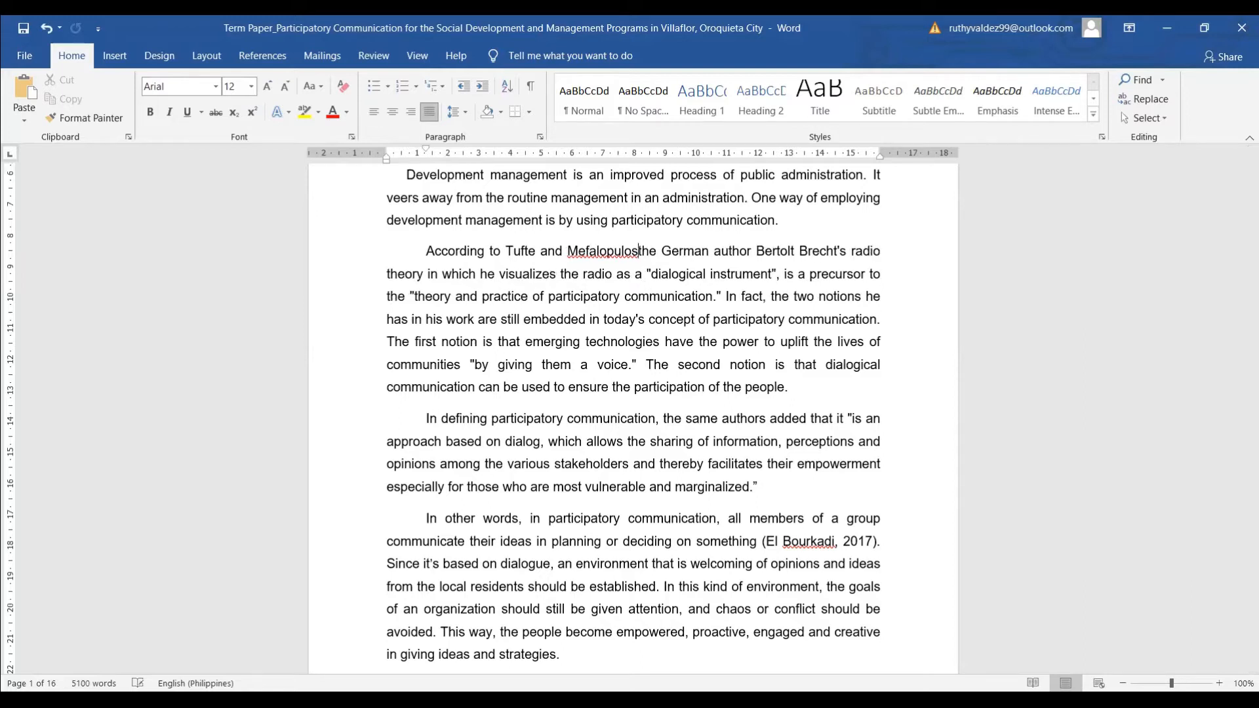
Step: Replace the period after "theory and practice of participatory communication" with a Mendeley citation of the 2009 book "Participatory Communication: A practical guide"
left_click(717, 296)
key("BackSpace")
key("Right")
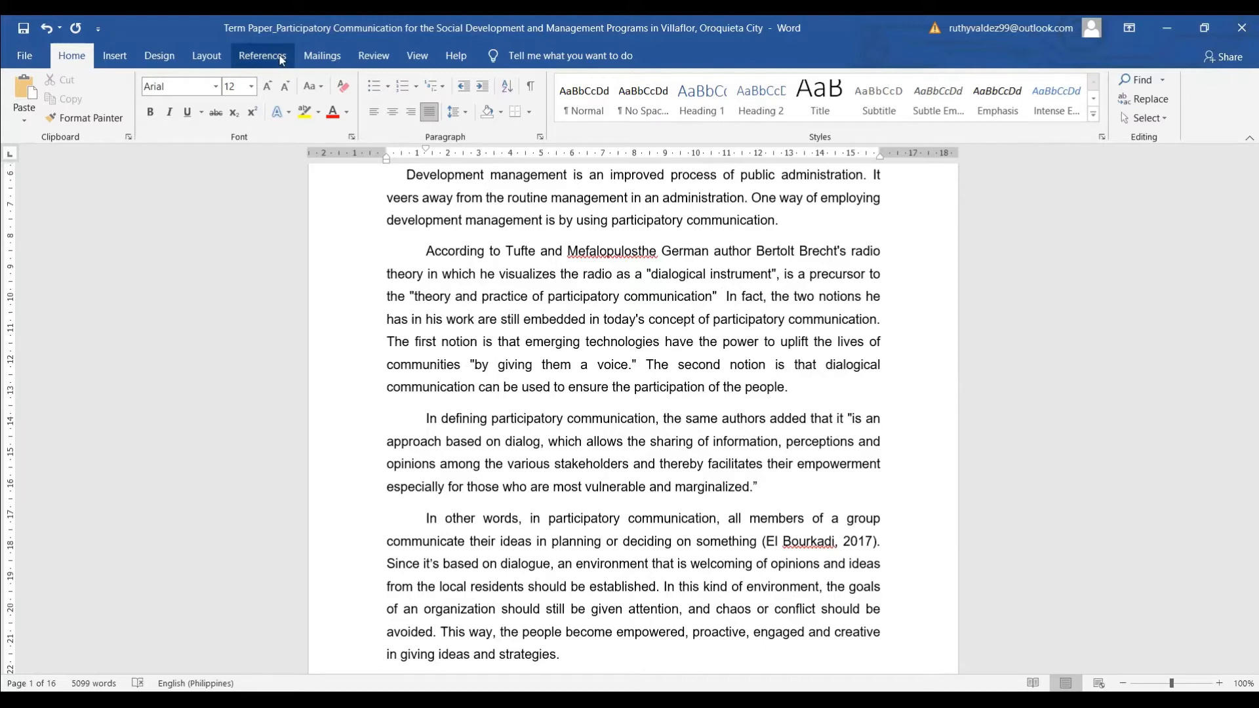
left_click(245, 58)
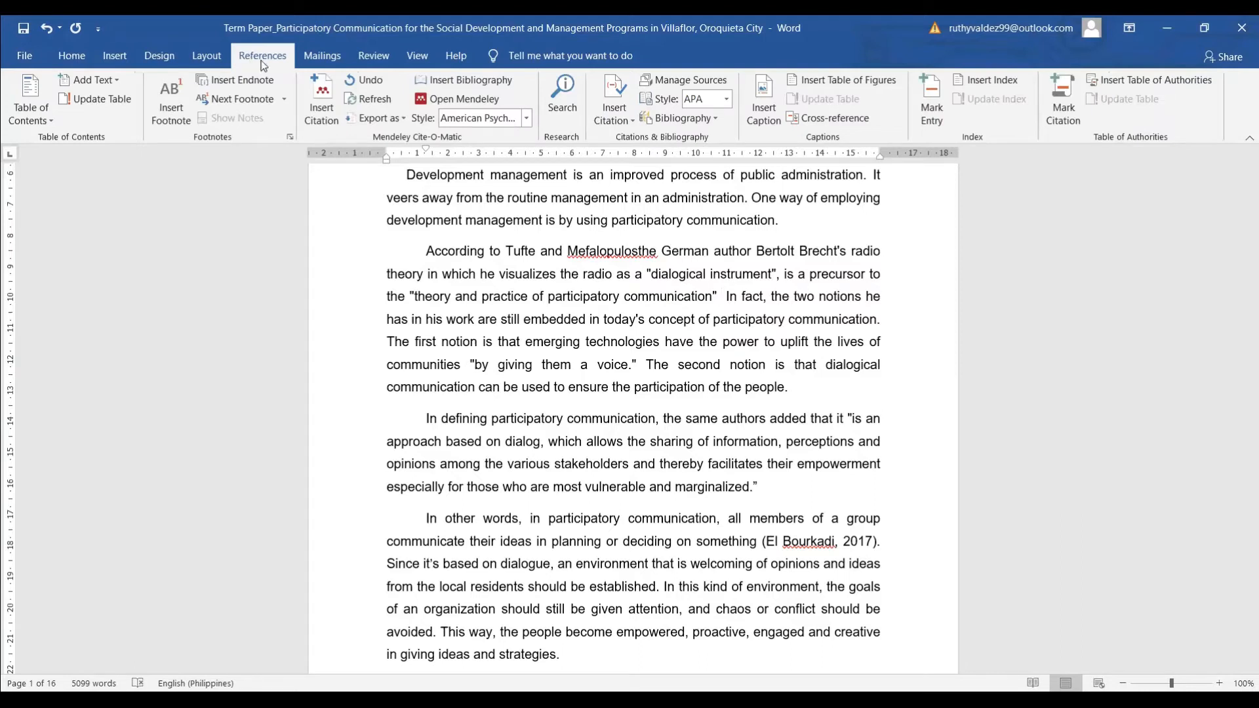
left_click(312, 102)
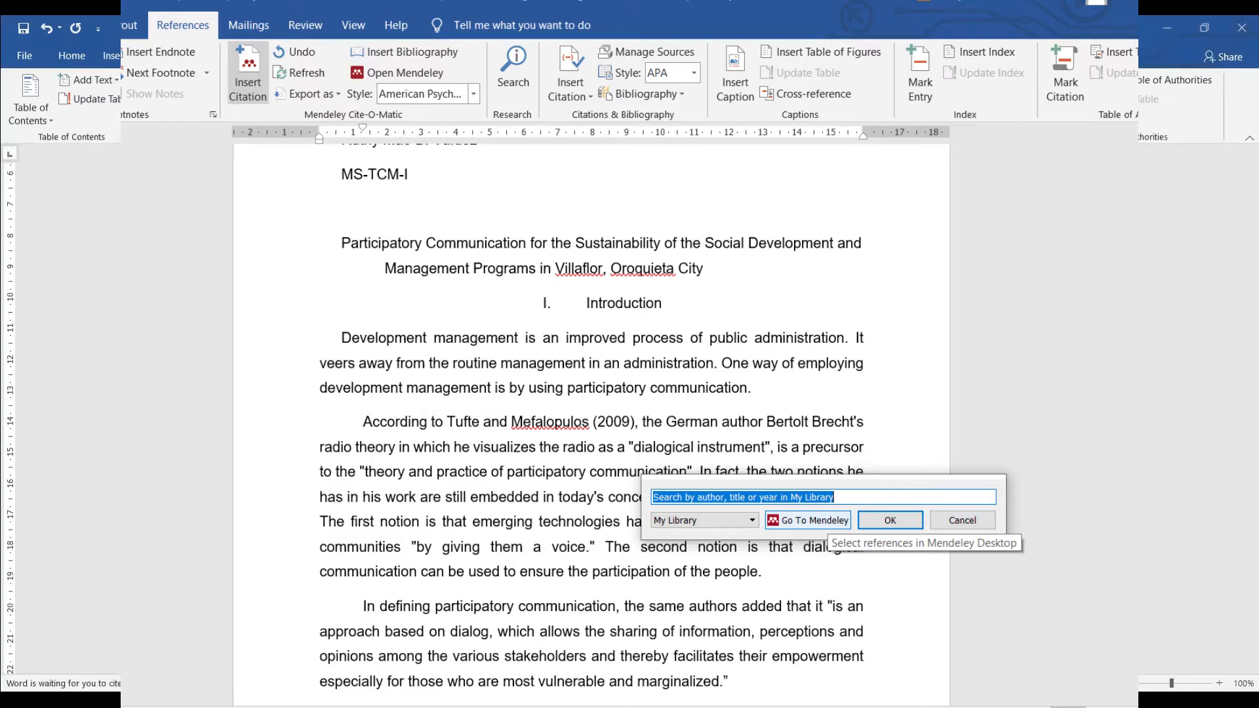
left_click(808, 520)
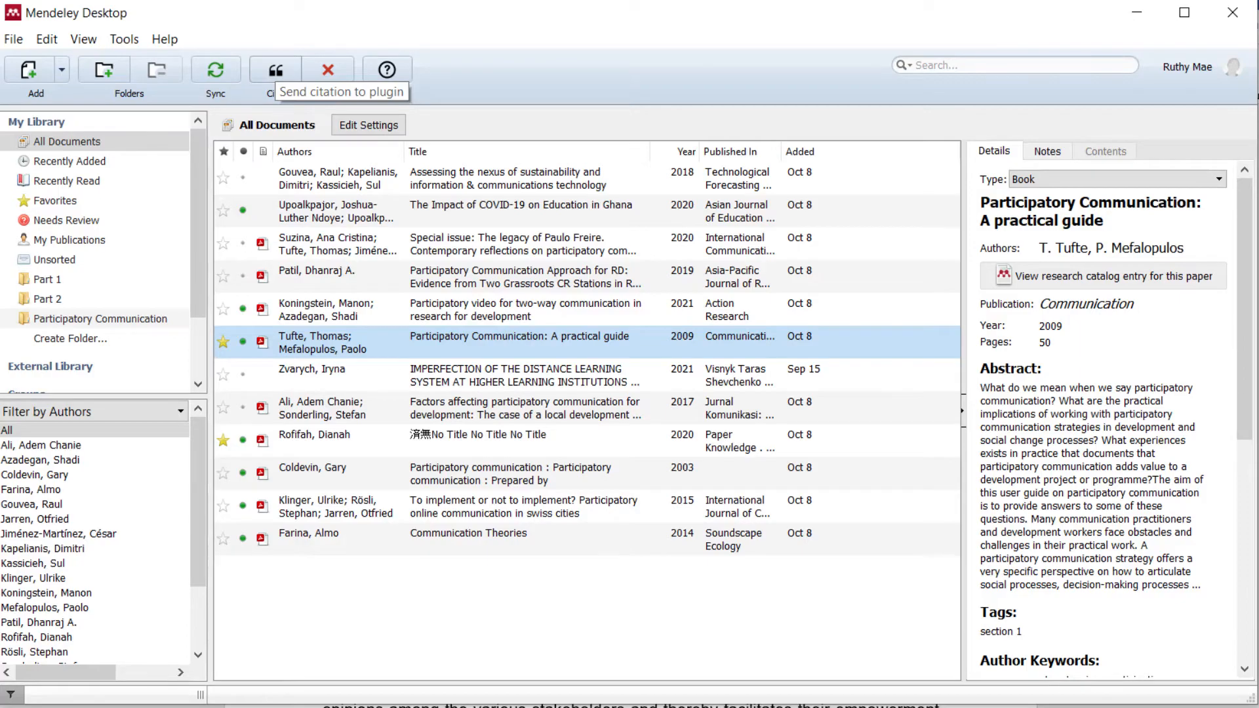
left_click(275, 69)
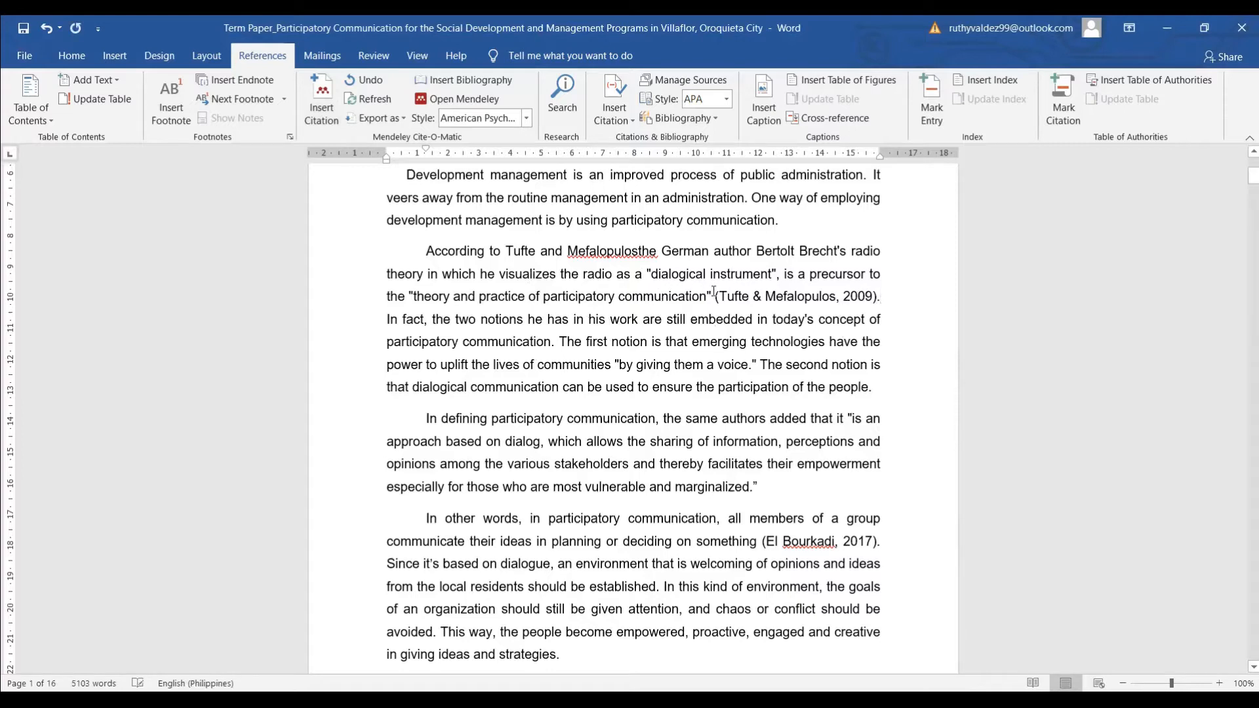
left_click_drag(879, 295, 714, 295)
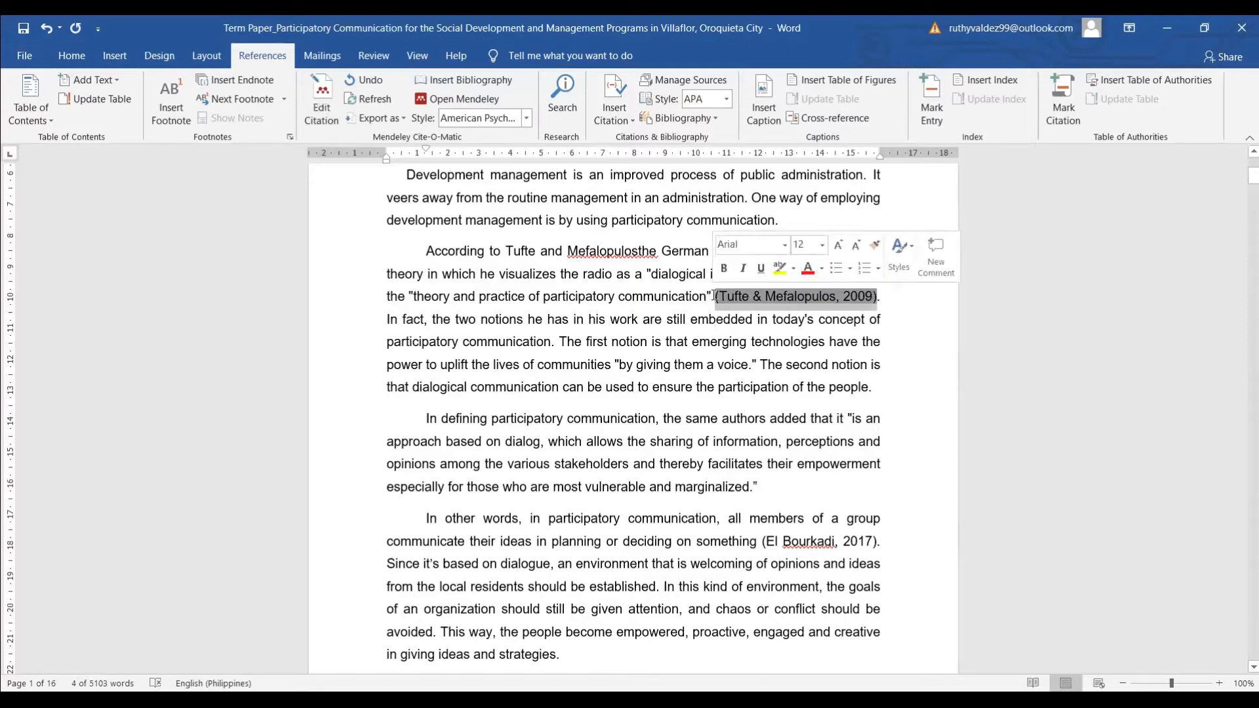
left_click(714, 296)
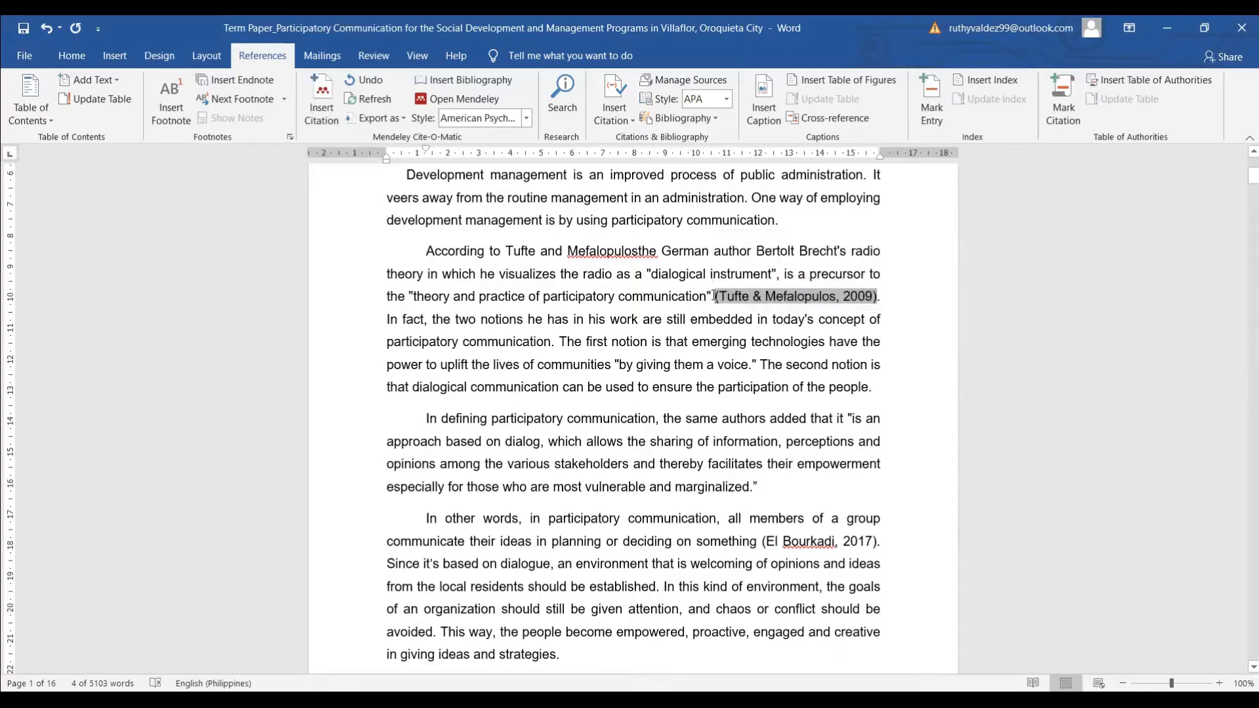
Step: Insert a Mendeley citation of the 2003 article "Participatory communication : Participatory communication : Prepared by" after "participation of the people"
left_click(875, 388)
key("BackSpace")
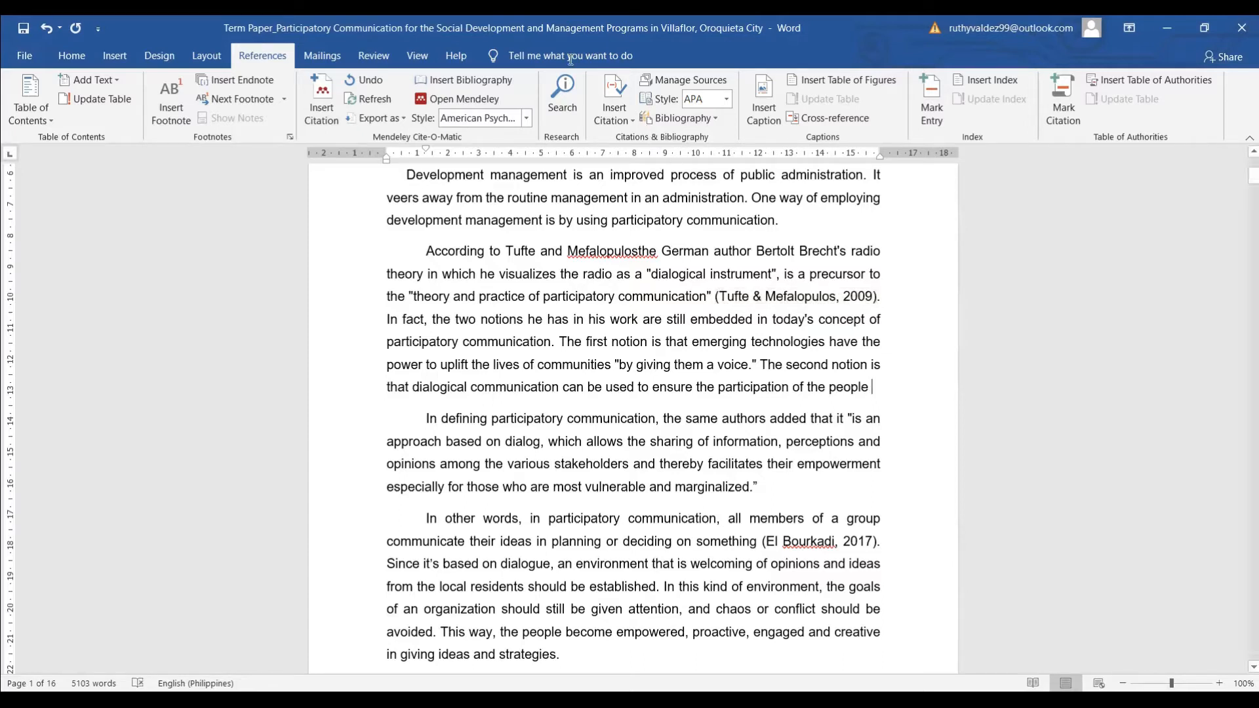
left_click(328, 114)
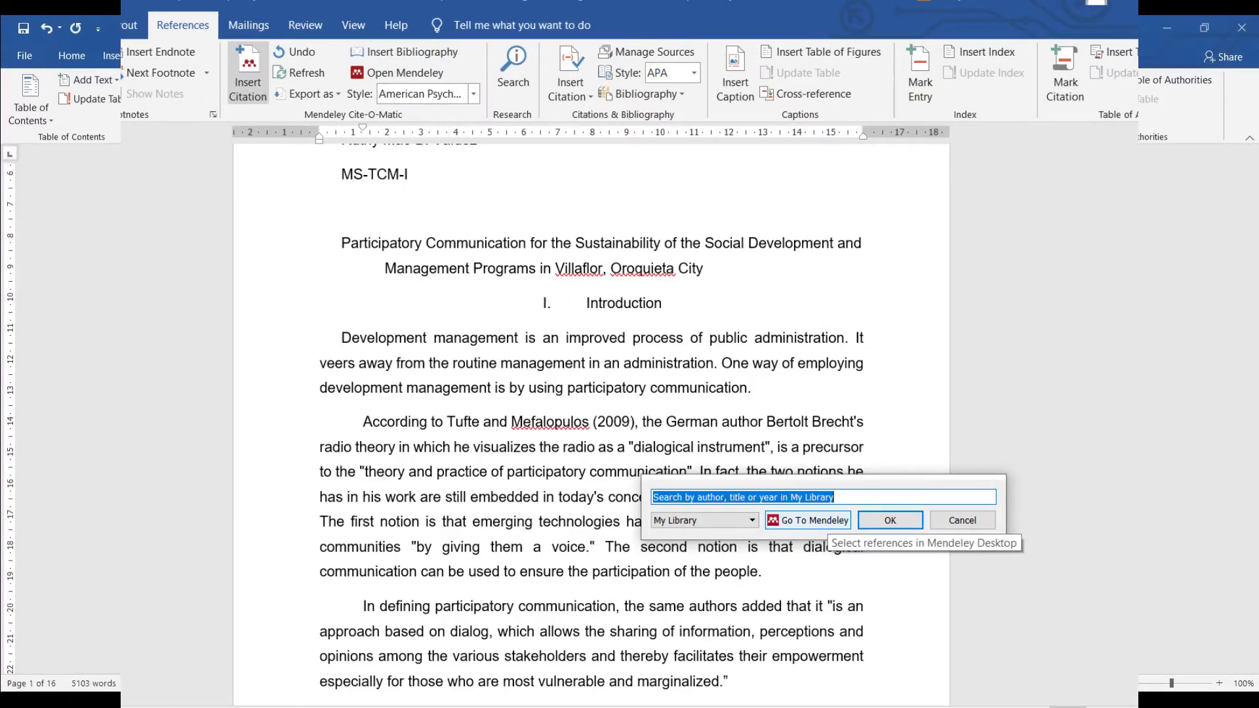
left_click(808, 520)
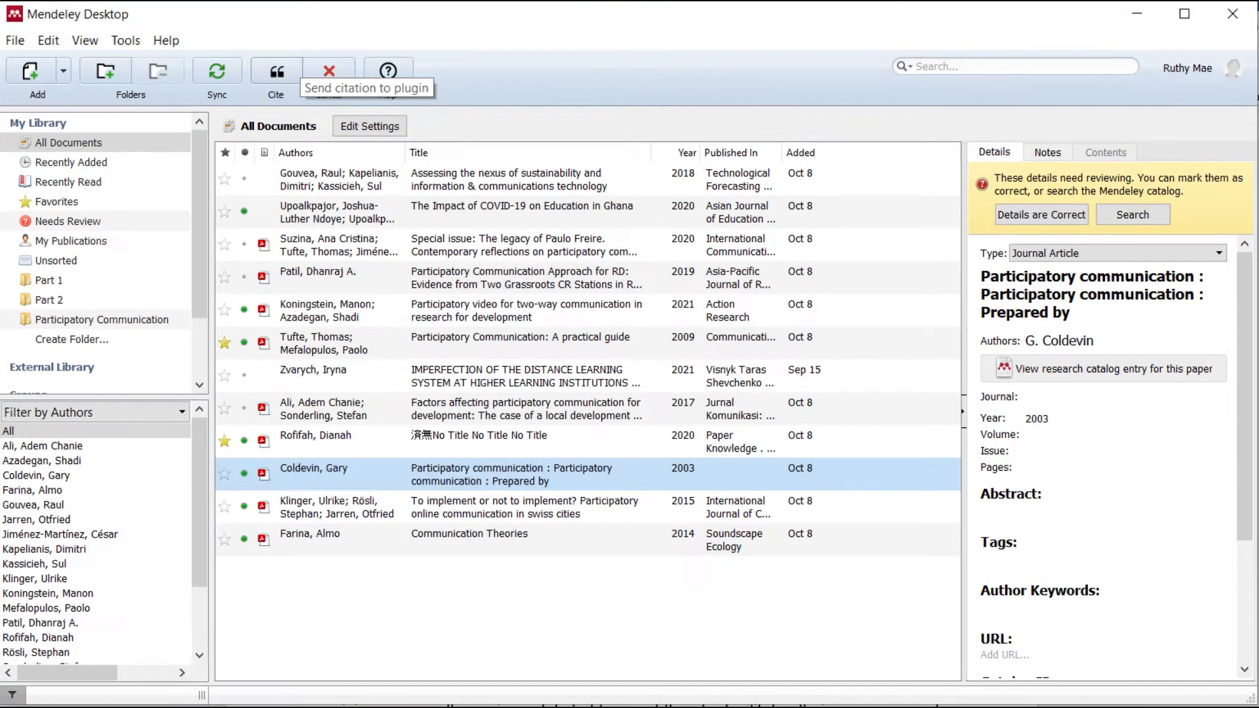
left_click(276, 72)
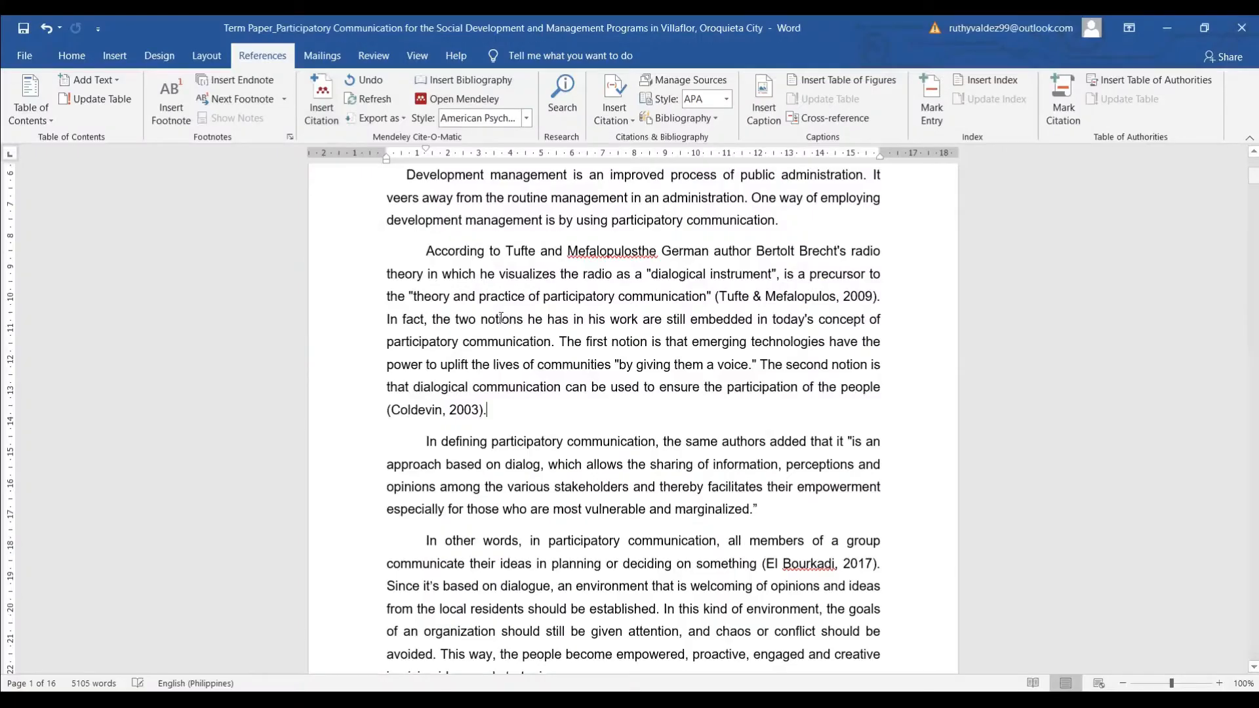
left_click_drag(500, 410, 386, 410)
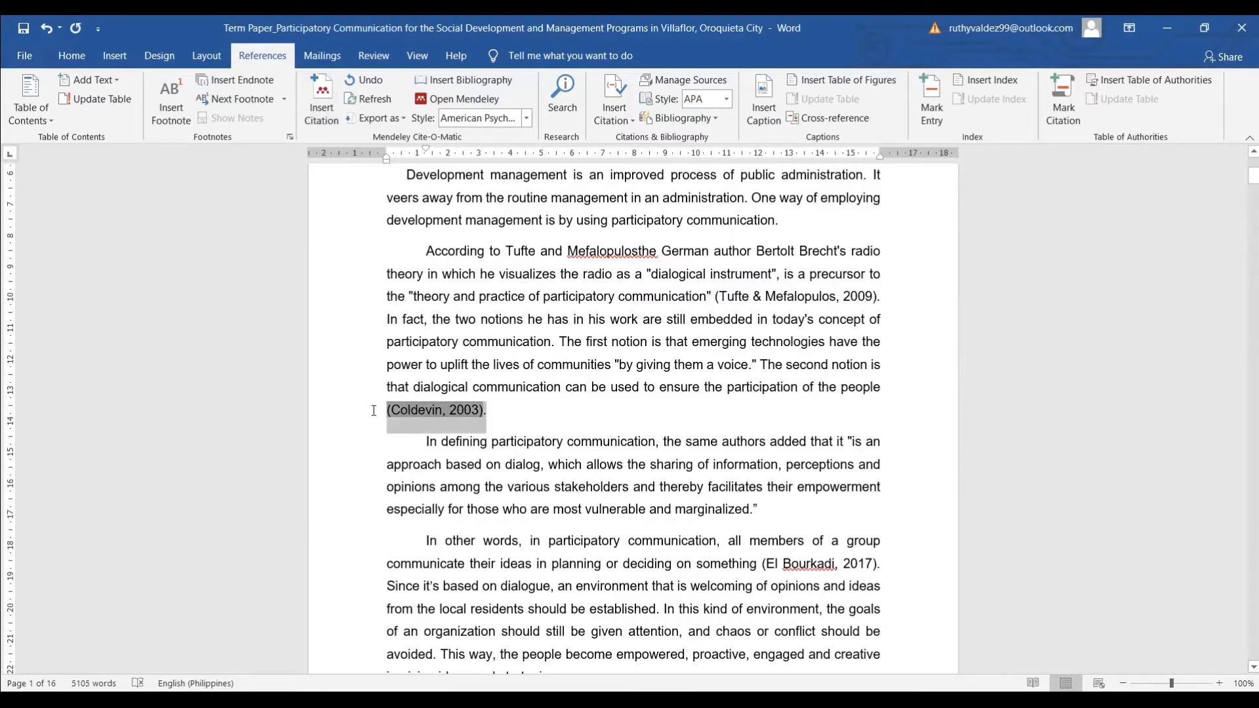
left_click(413, 413)
left_click(422, 435)
Step: Add blank lines after the last existing reference at the end of the document until a new page begins
scroll(423, 436, "down", 15)
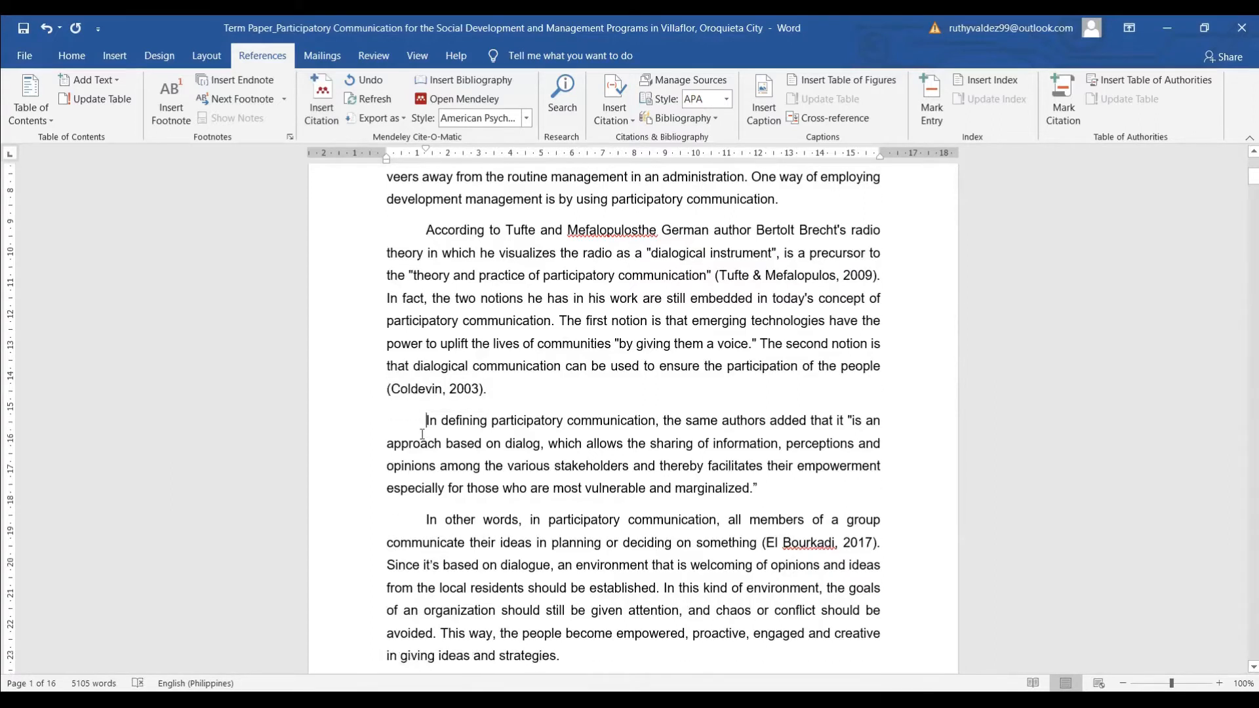
scroll(423, 438, "down", 20)
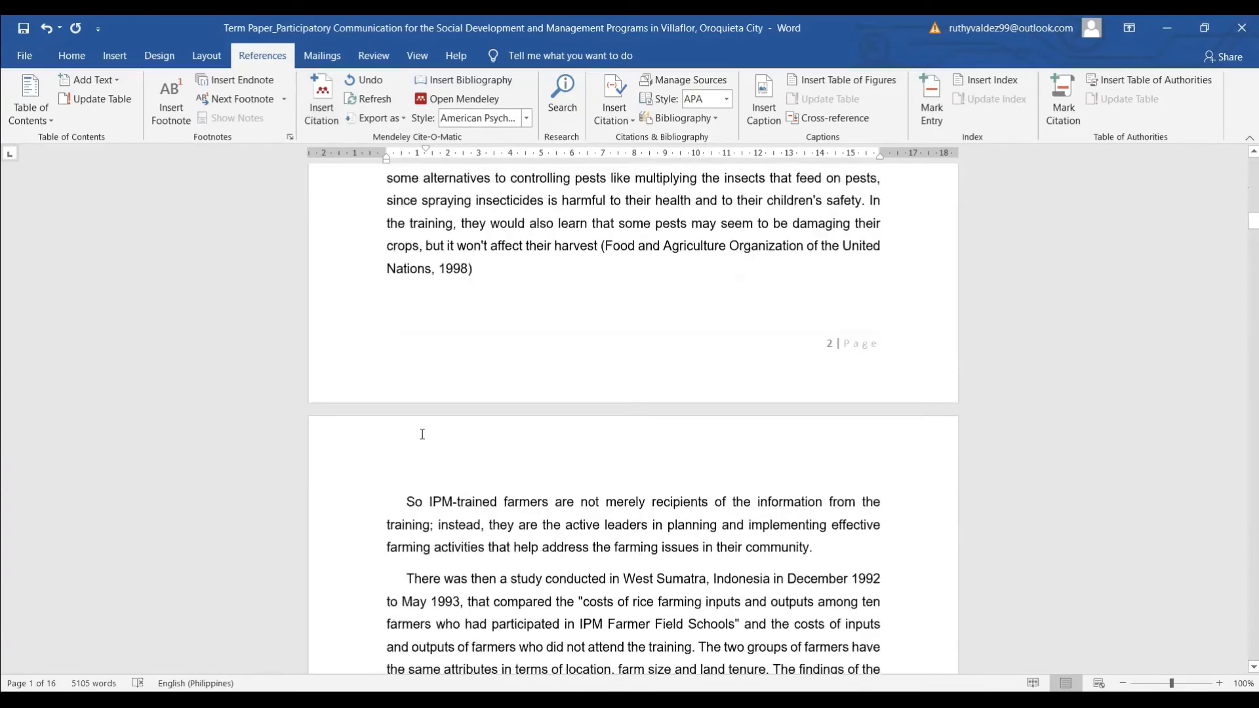
scroll(422, 434, "down", 20)
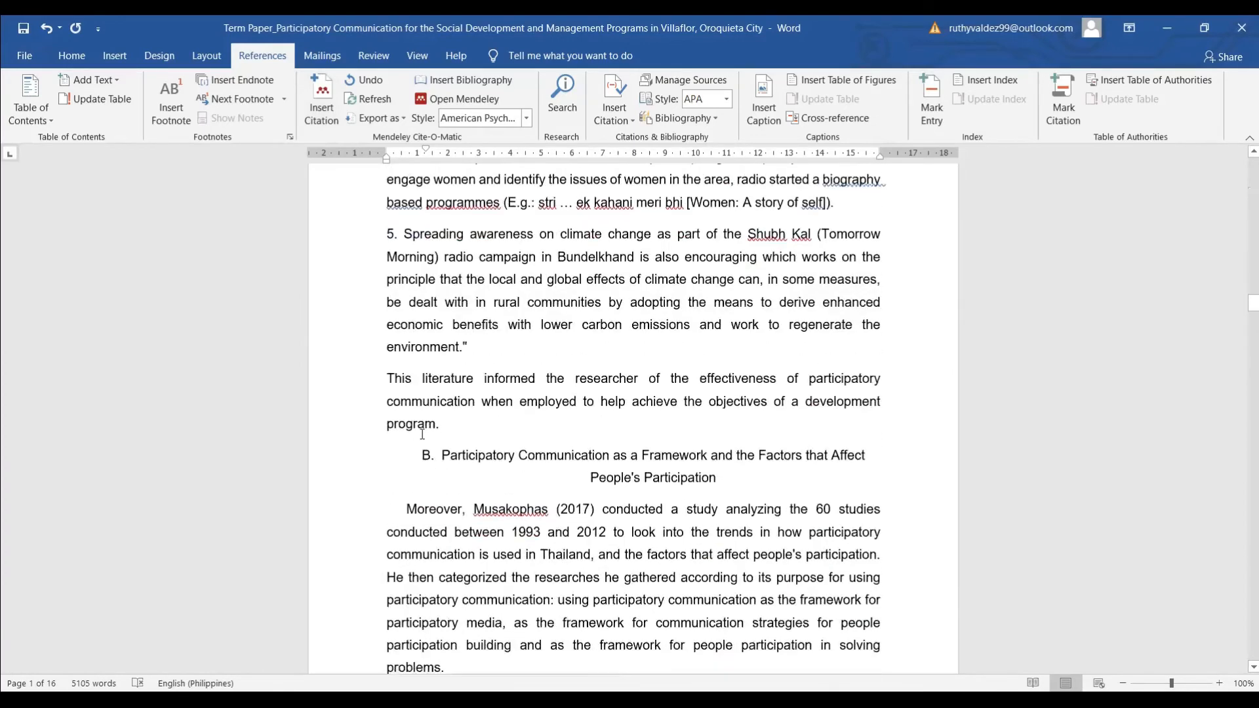
scroll(422, 434, "down", 20)
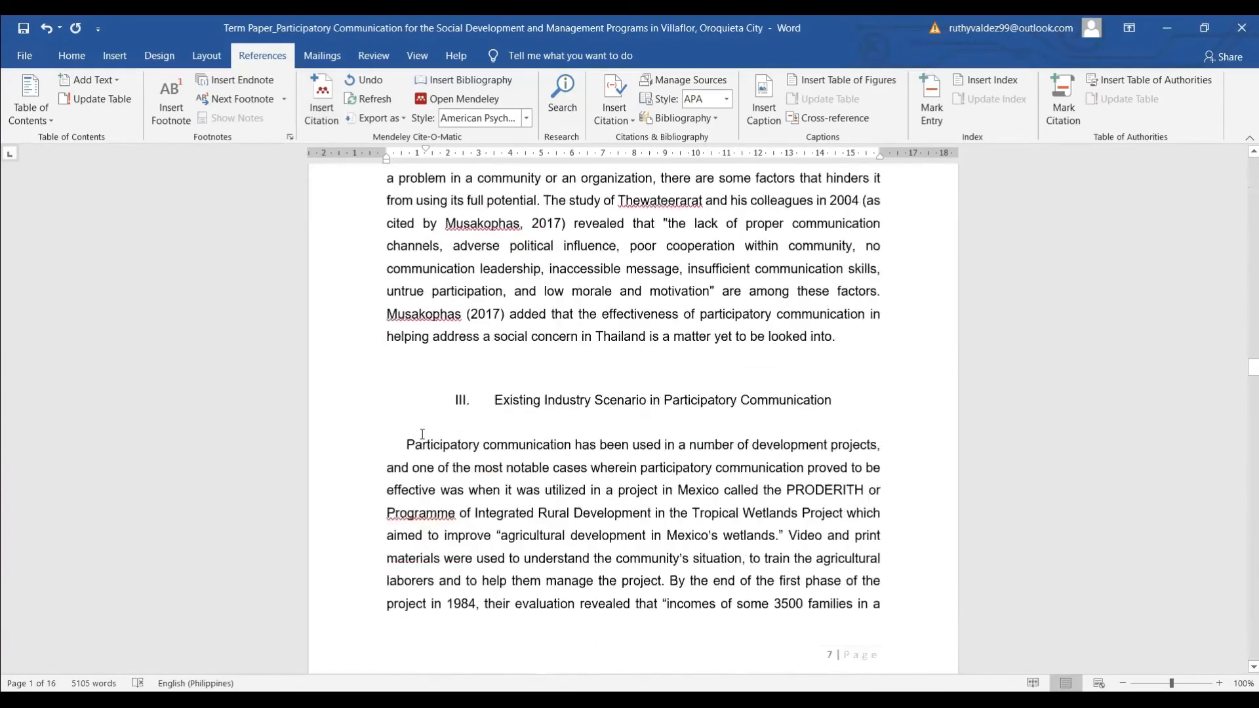
scroll(422, 434, "up", 3)
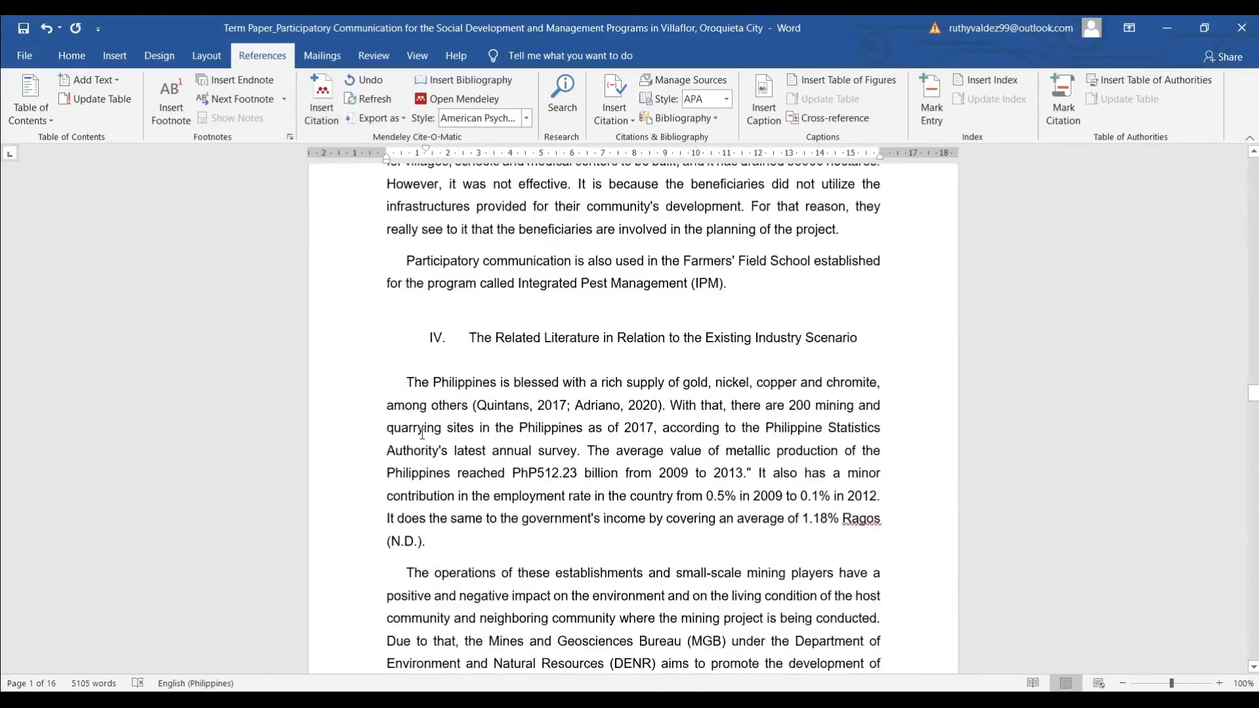
scroll(556, 425, "down", 20)
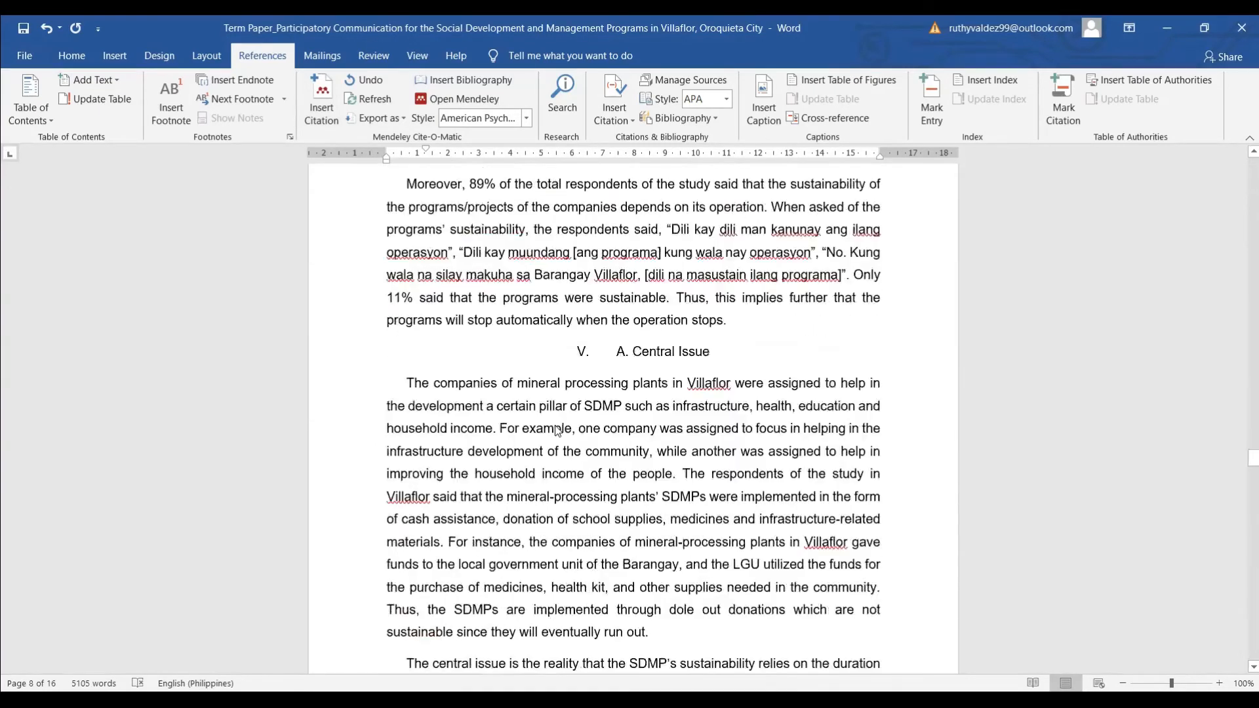
scroll(556, 424, "down", 20)
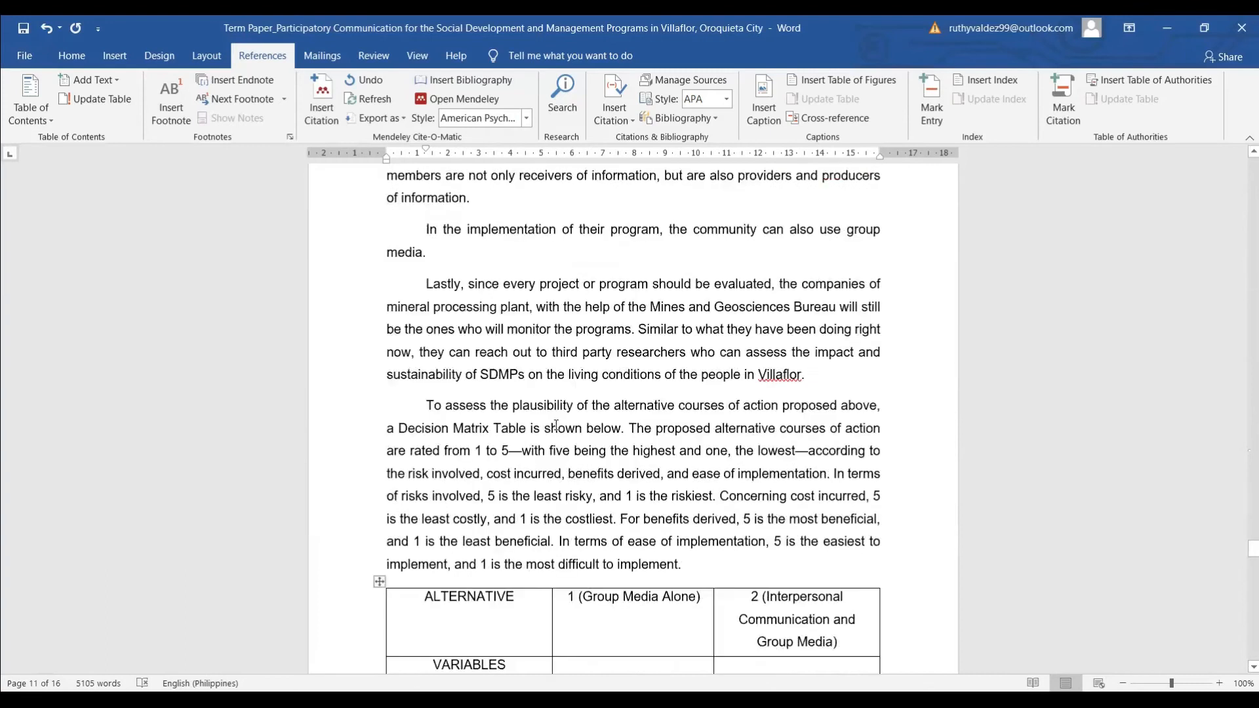
scroll(556, 425, "down", 12)
scroll(556, 424, "up", 5)
scroll(556, 425, "down", 12)
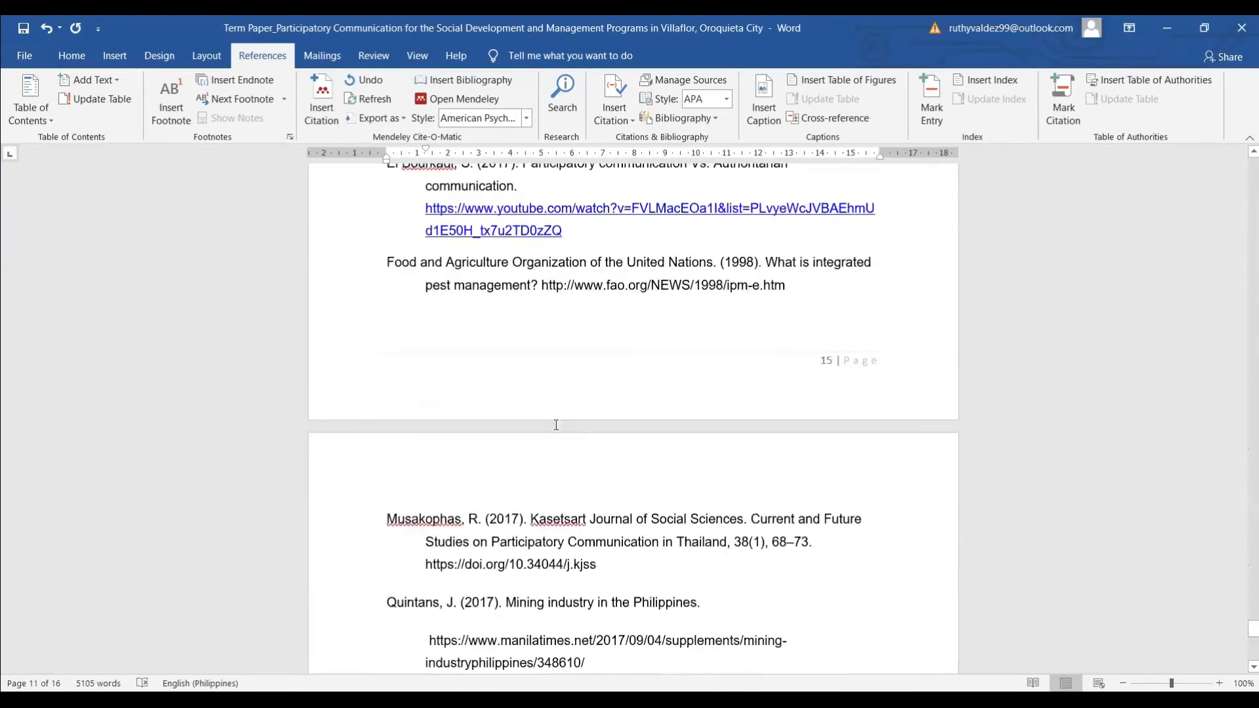
key("Return")
key("Return")
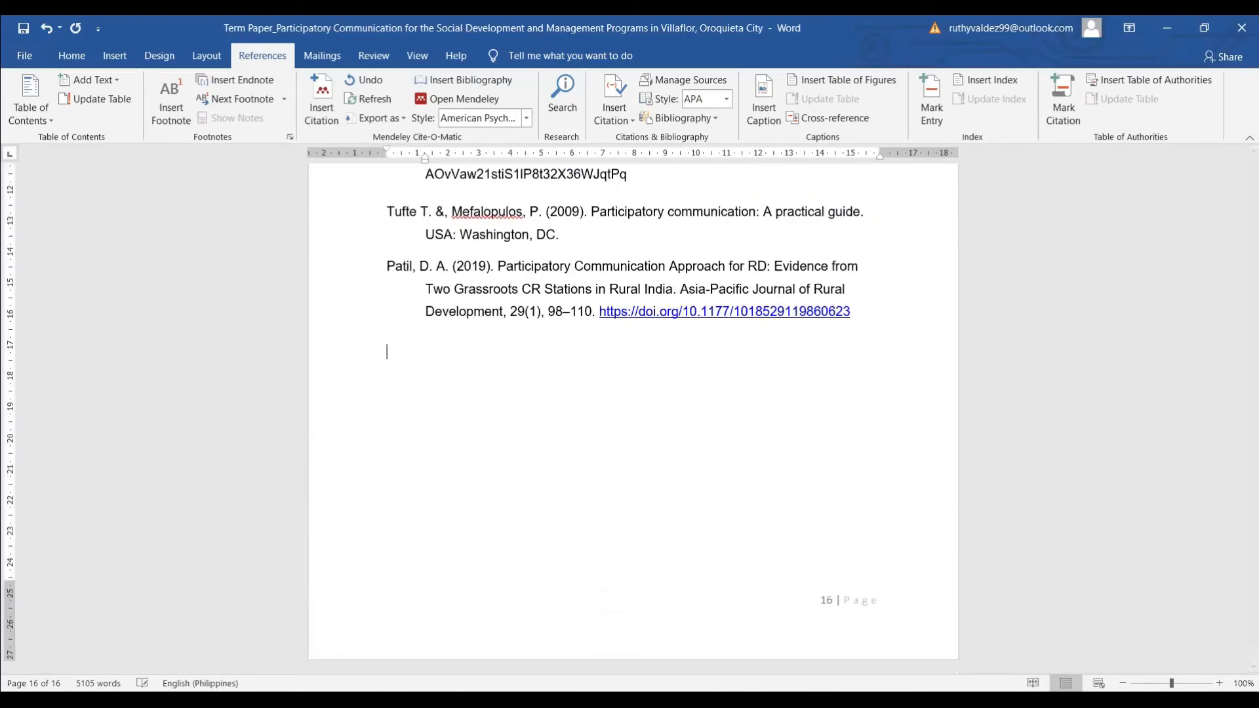
key("Return")
key("Return")
key("Return")
key("Return")
key("Return")
key("Return")
key("Return")
key("Return")
key("Return")
key("Return")
key("Return")
key("Return")
key("Return")
key("Return")
key("Return")
key("Return")
key("Return")
key("Return")
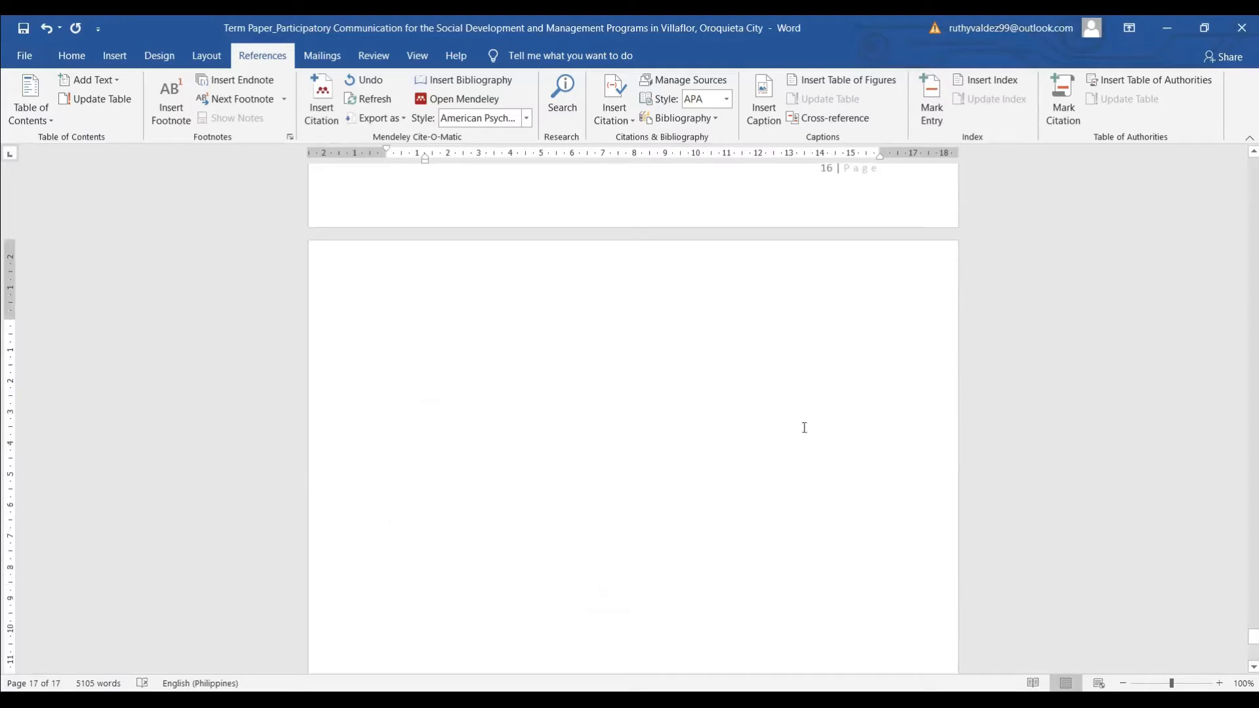
Step: Enter the heading "Reference List" on the new page and insert the Mendeley bibliography on the line beneath it
type("Reference L")
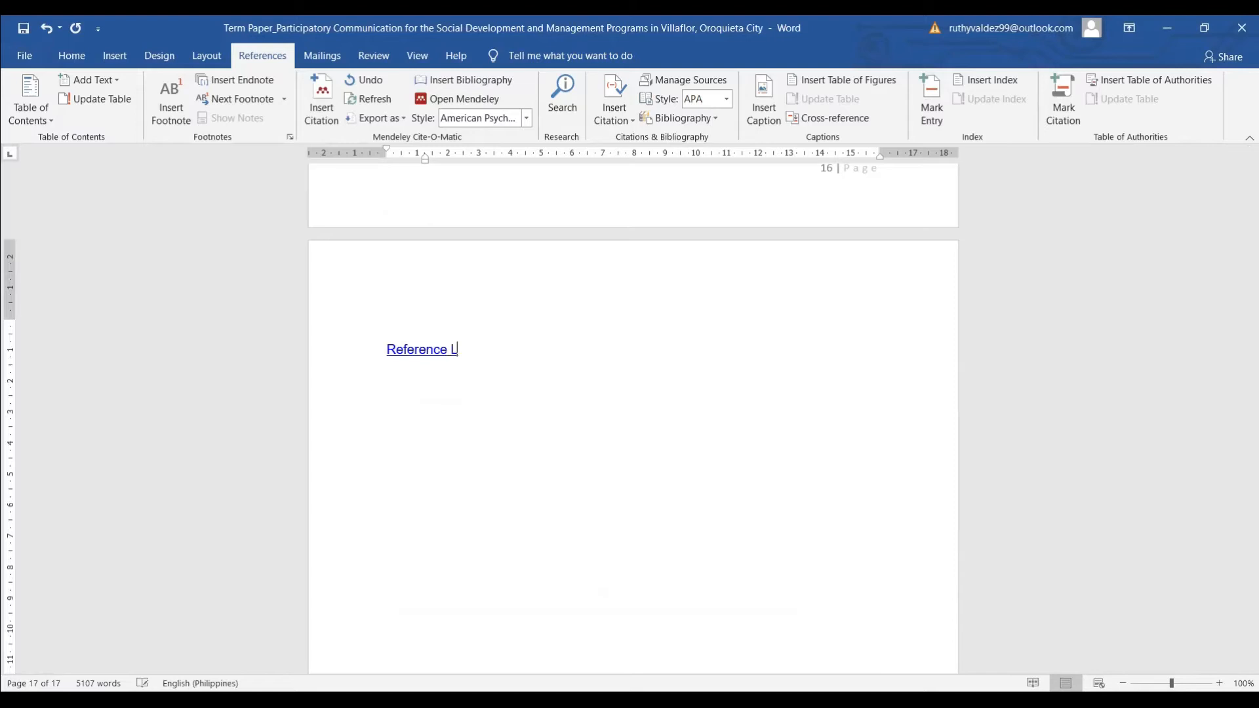
type("ist")
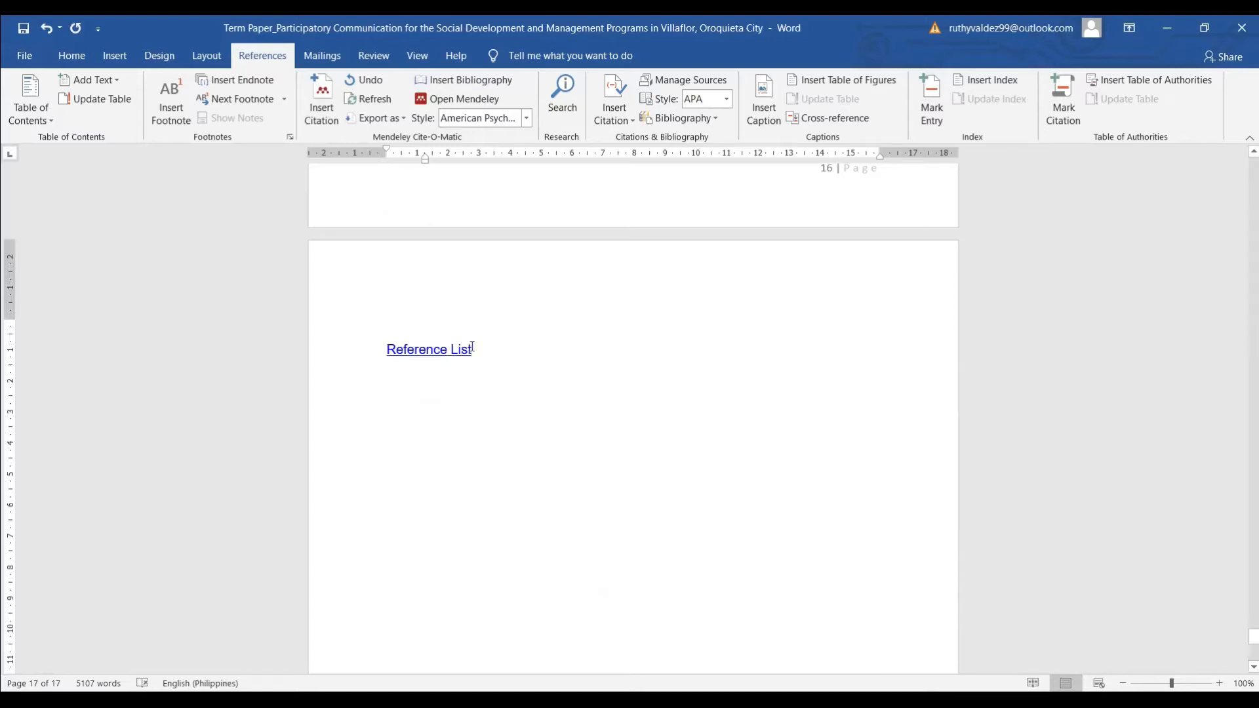
left_click_drag(391, 370, 476, 354)
left_click(451, 366)
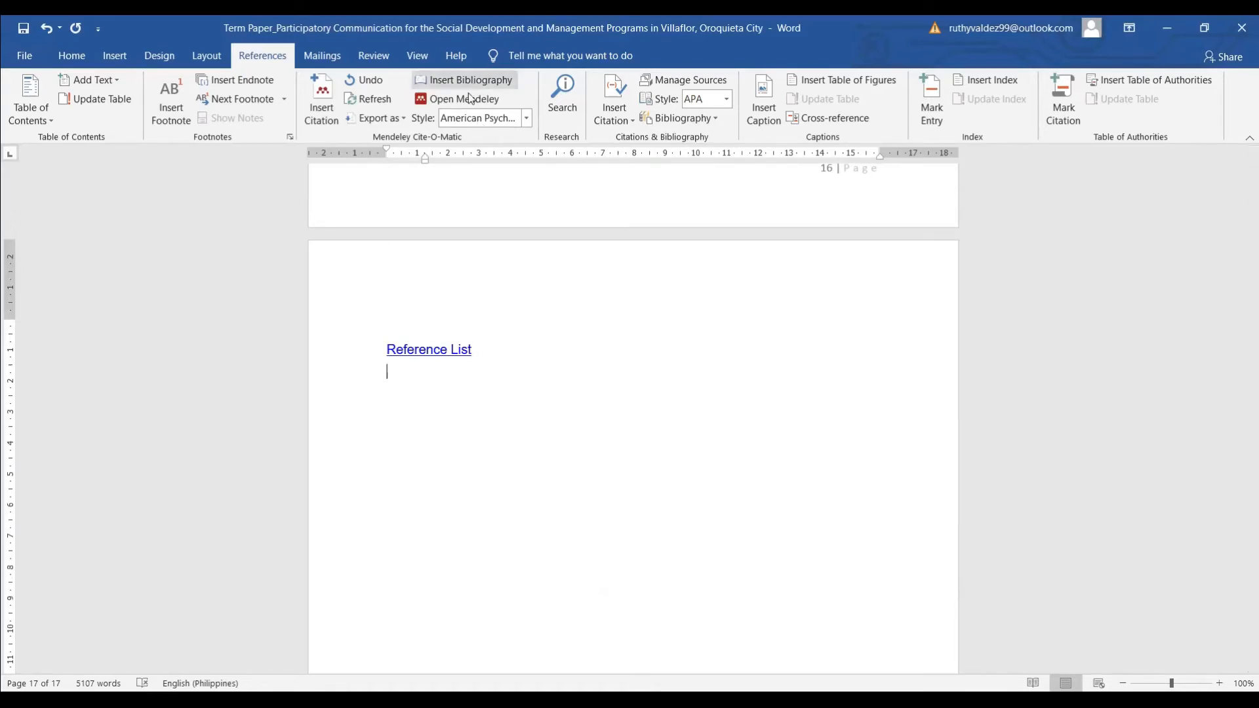
left_click(433, 82)
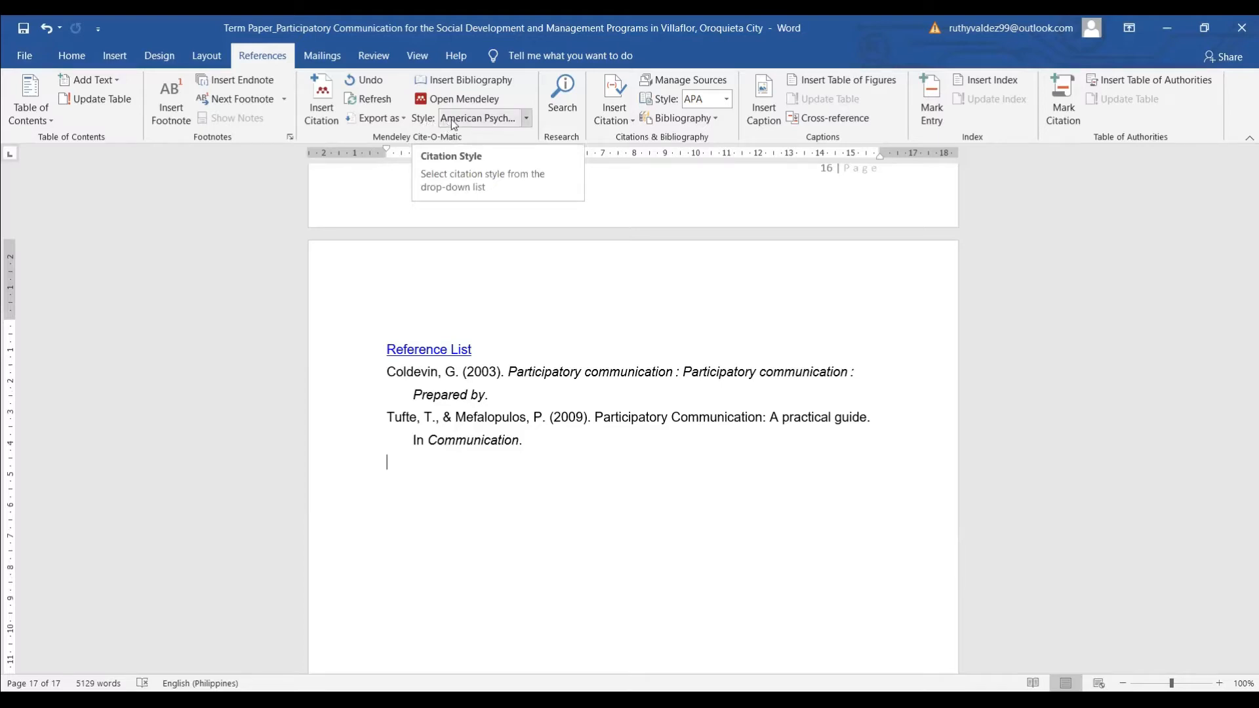
Step: Look through the available Mendeley citation styles and examine the generated bibliography entries under the "Reference List" heading
left_click(490, 120)
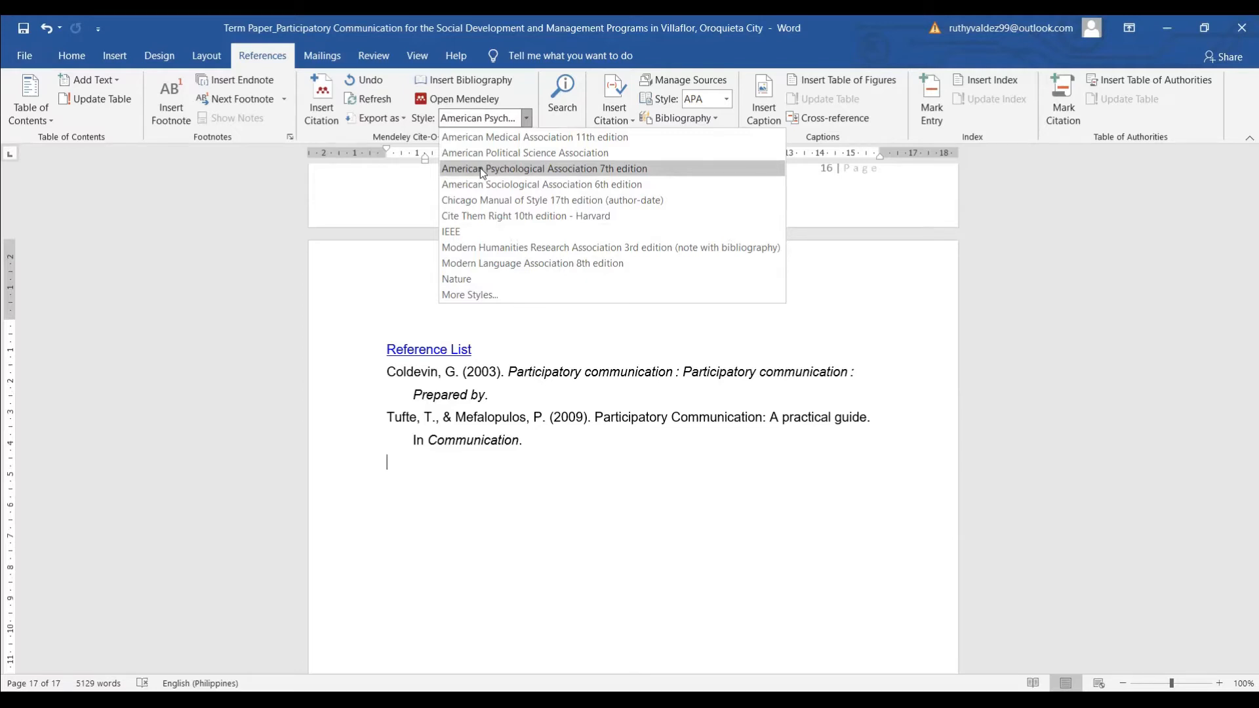
left_click(508, 434)
left_click_drag(534, 443, 386, 373)
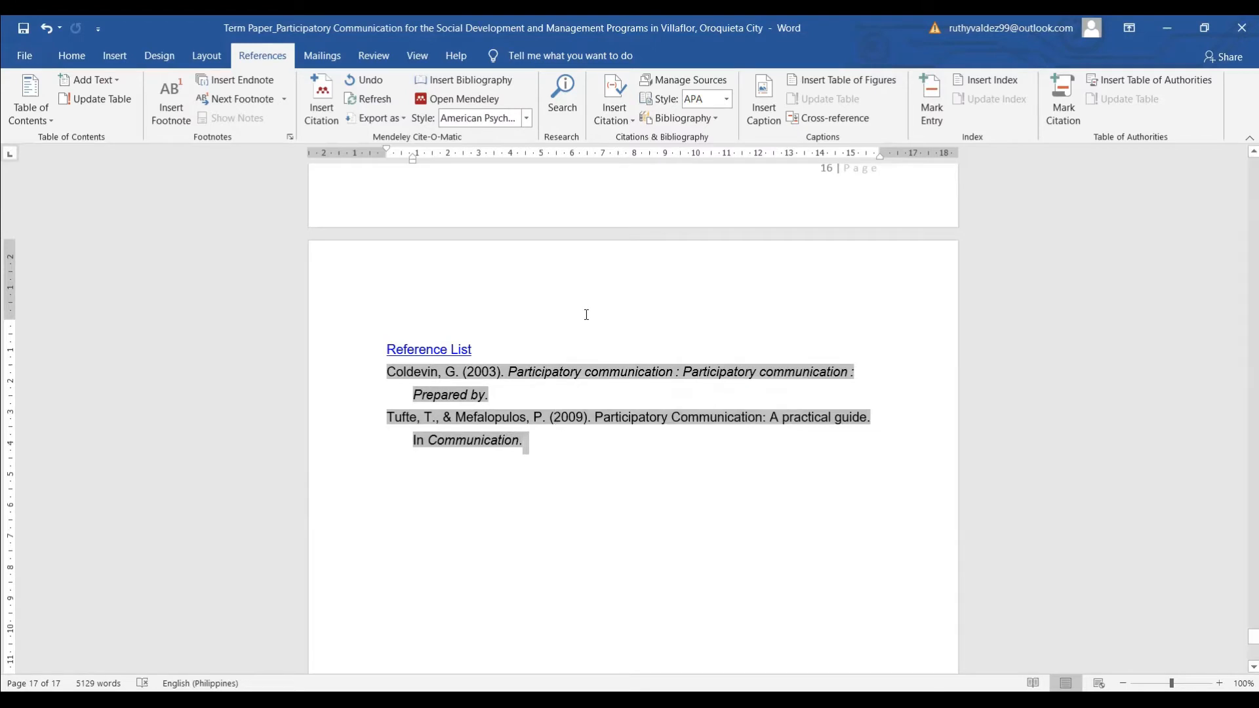
left_click(515, 573)
left_click(511, 440)
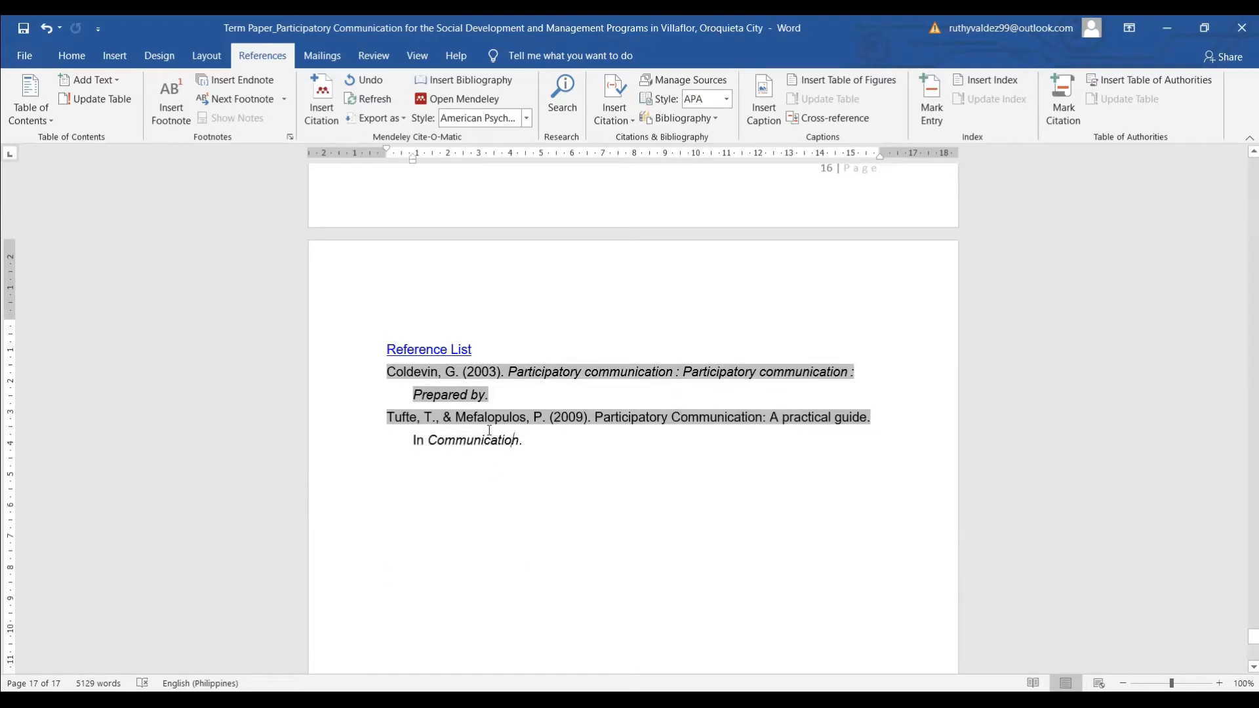
left_click(485, 467)
left_click(547, 451)
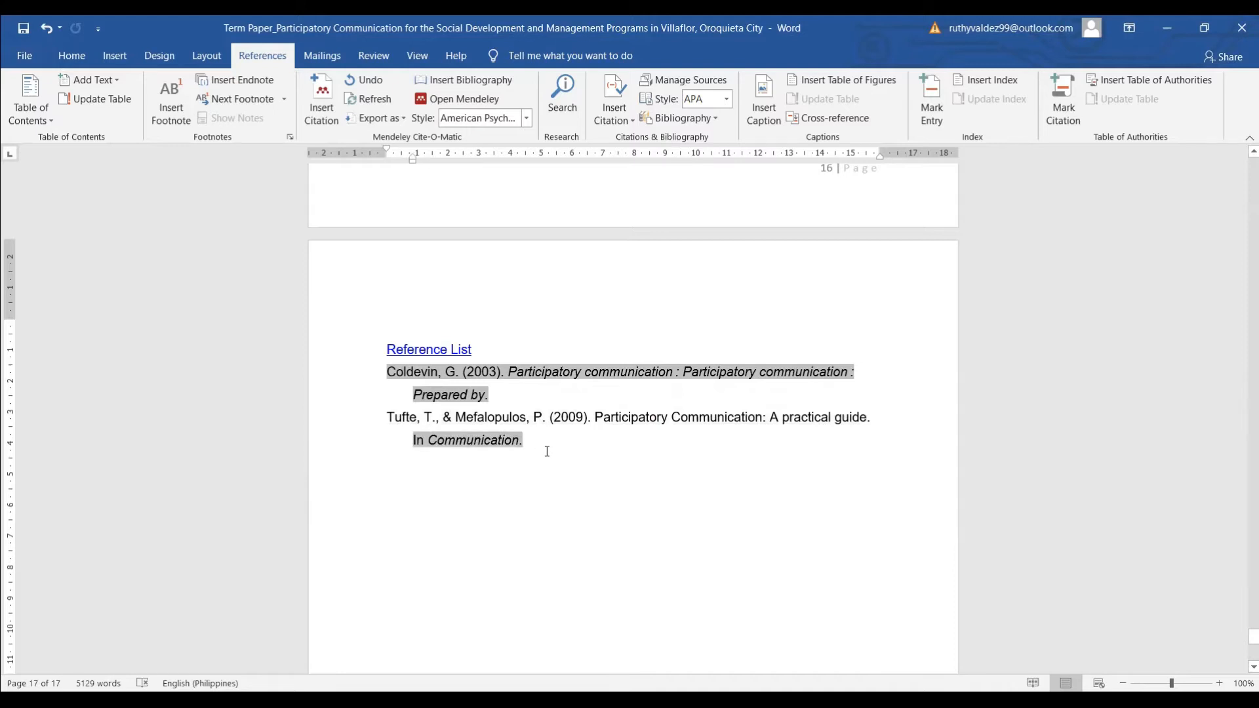
left_click(489, 392)
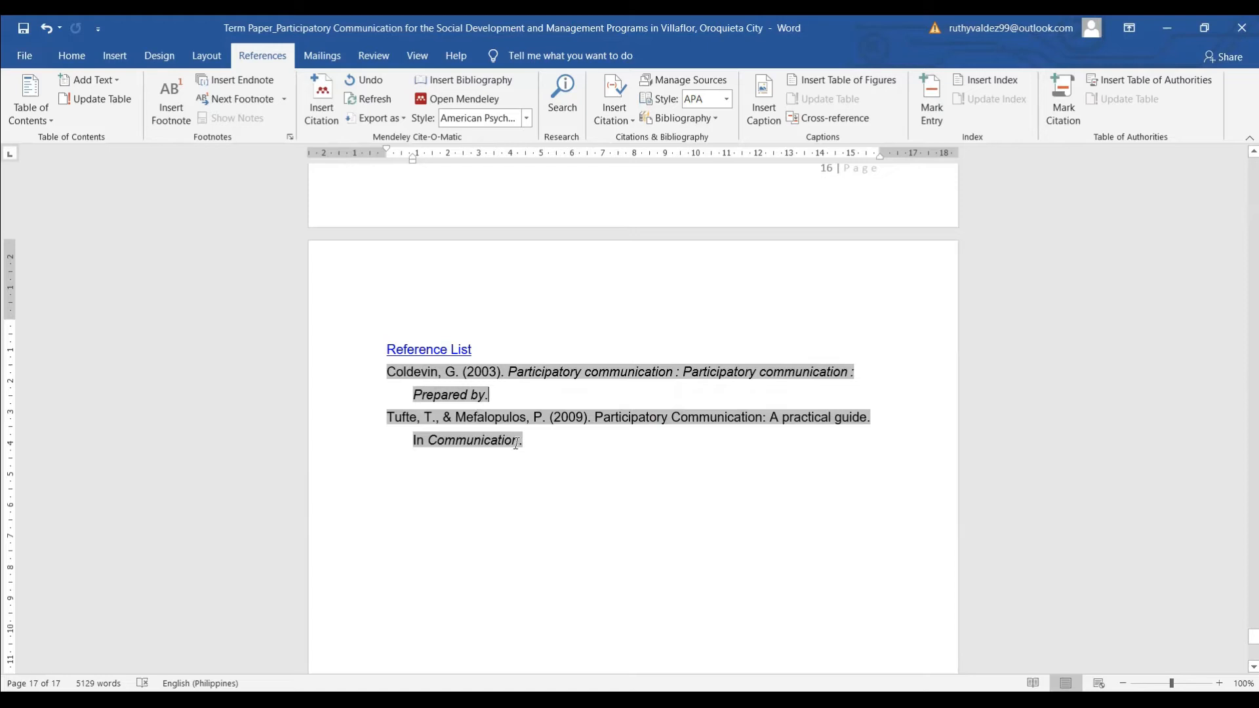
Step: Manually edit the first bibliography entry by deleting the end of its year and re-entering "3)"
left_click_drag(538, 442, 385, 373)
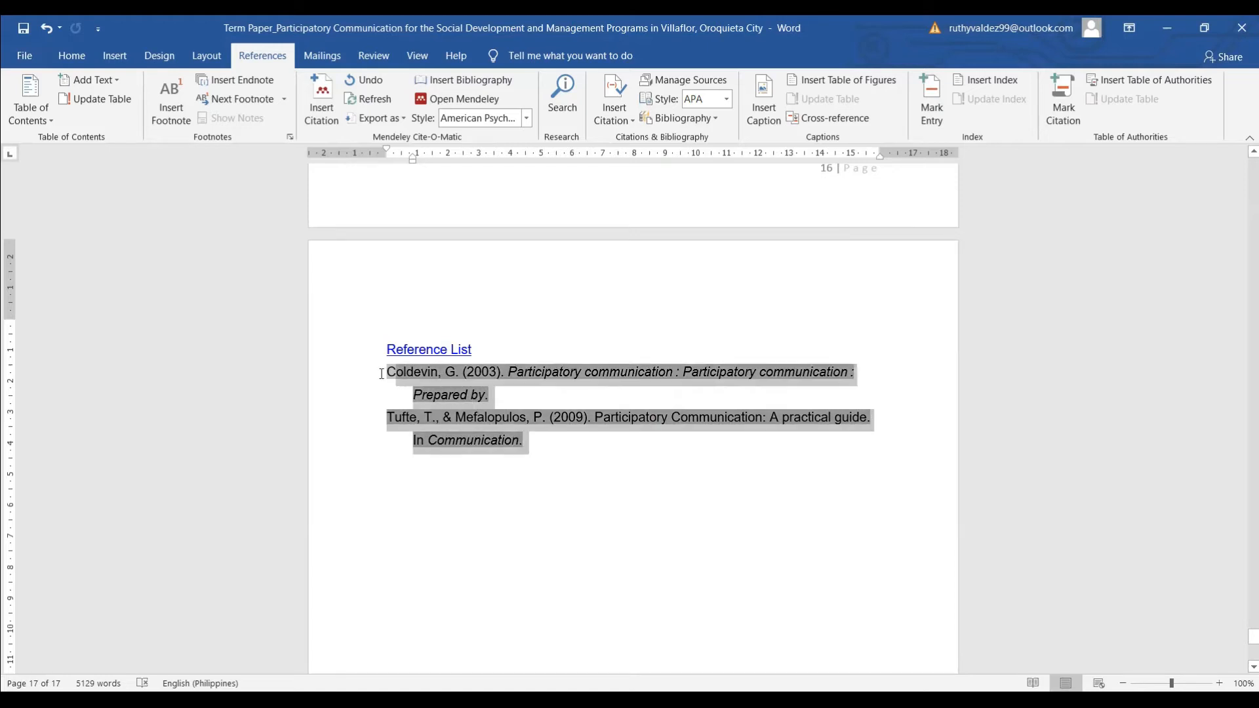
left_click(500, 392)
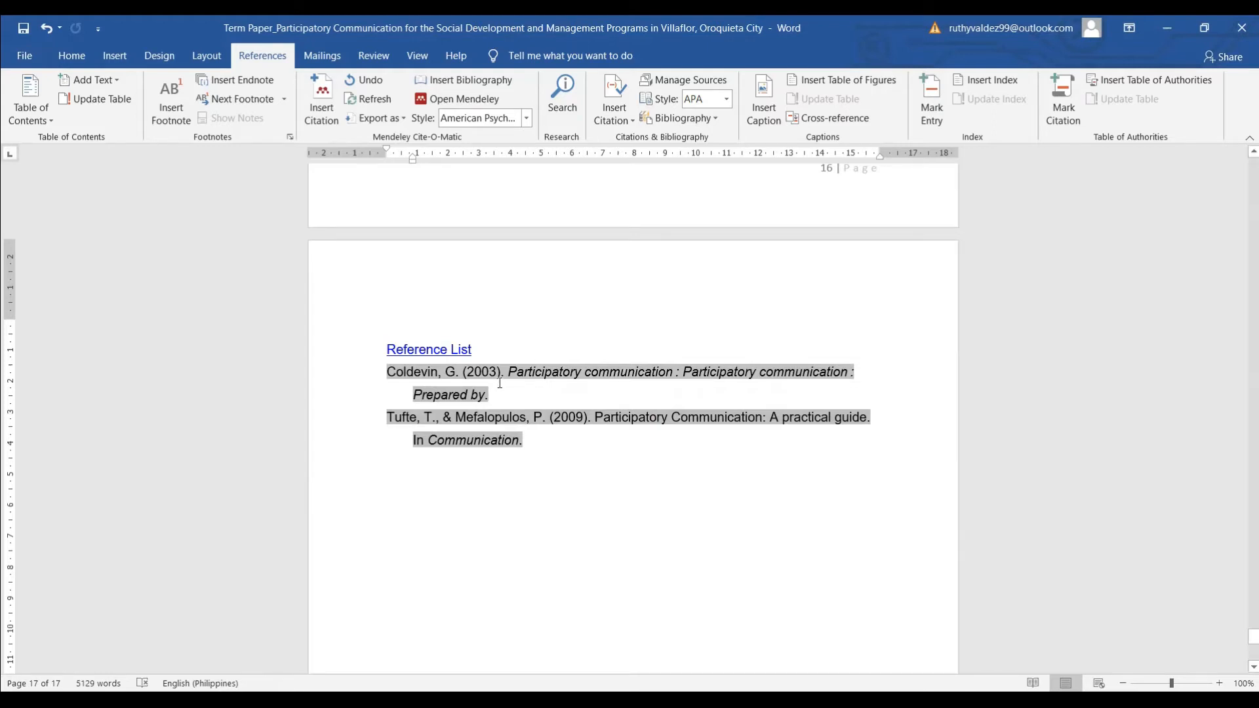
key("BackSpace")
key("BackSpace")
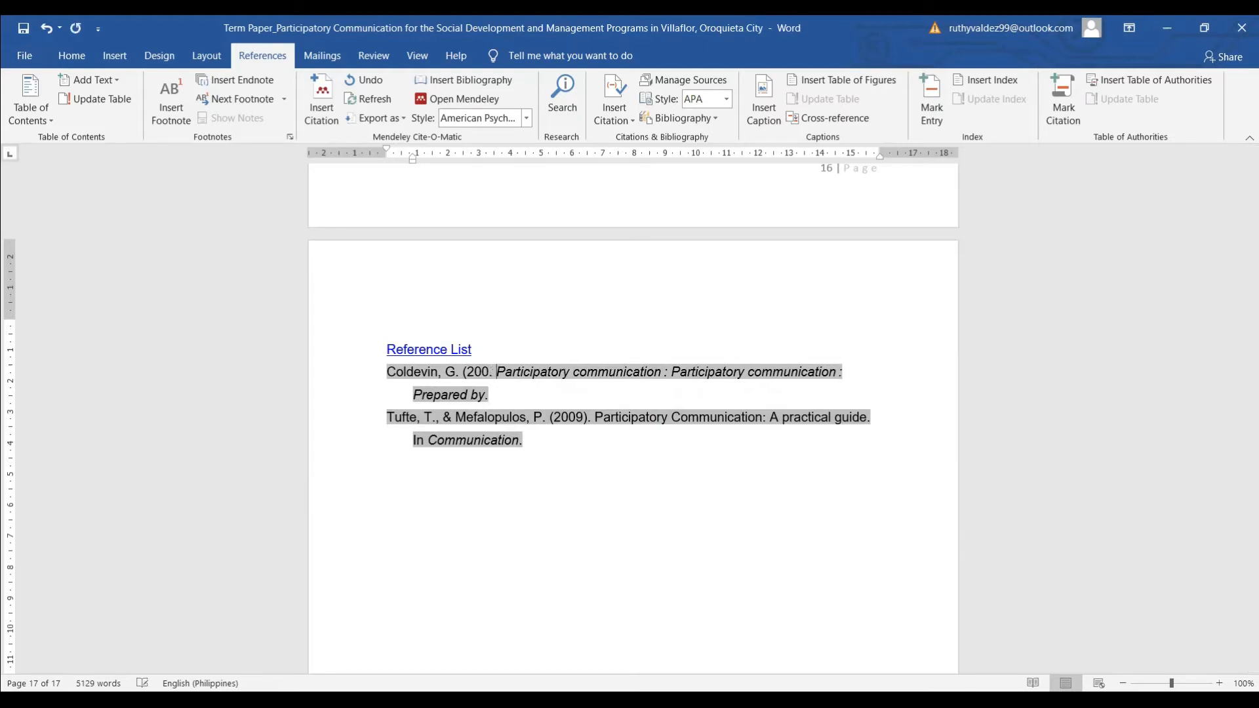
type("3)")
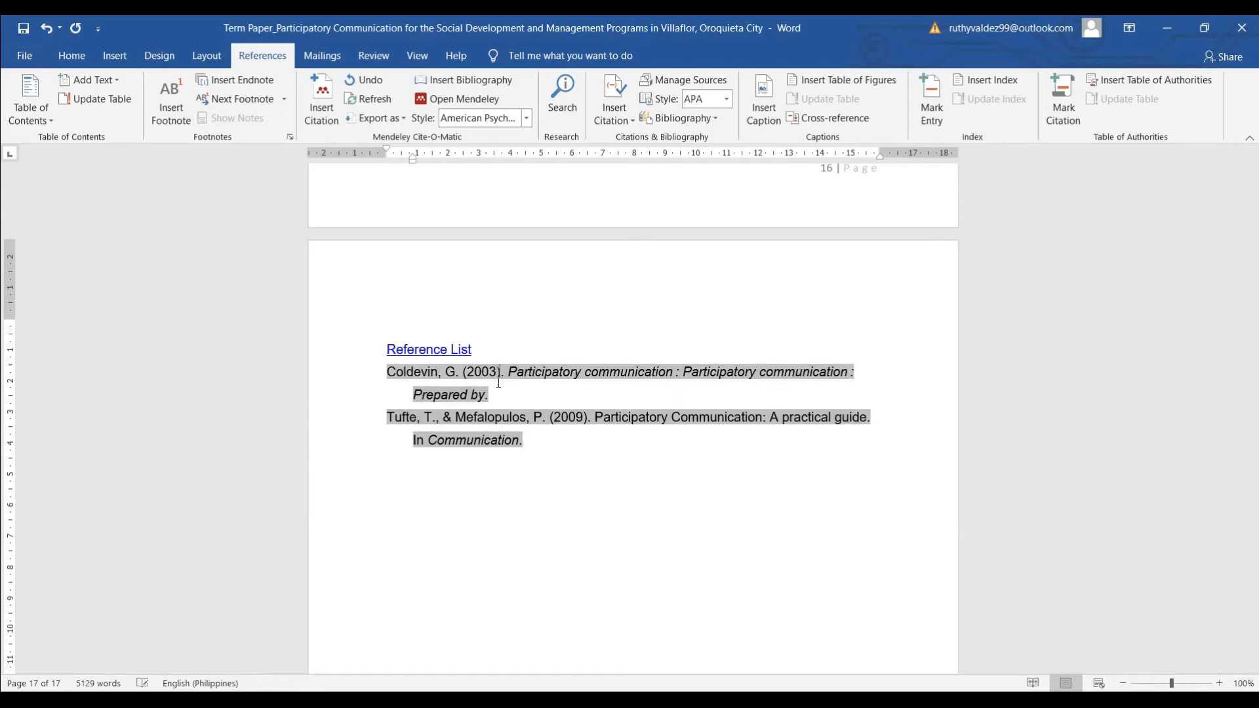
key("Down")
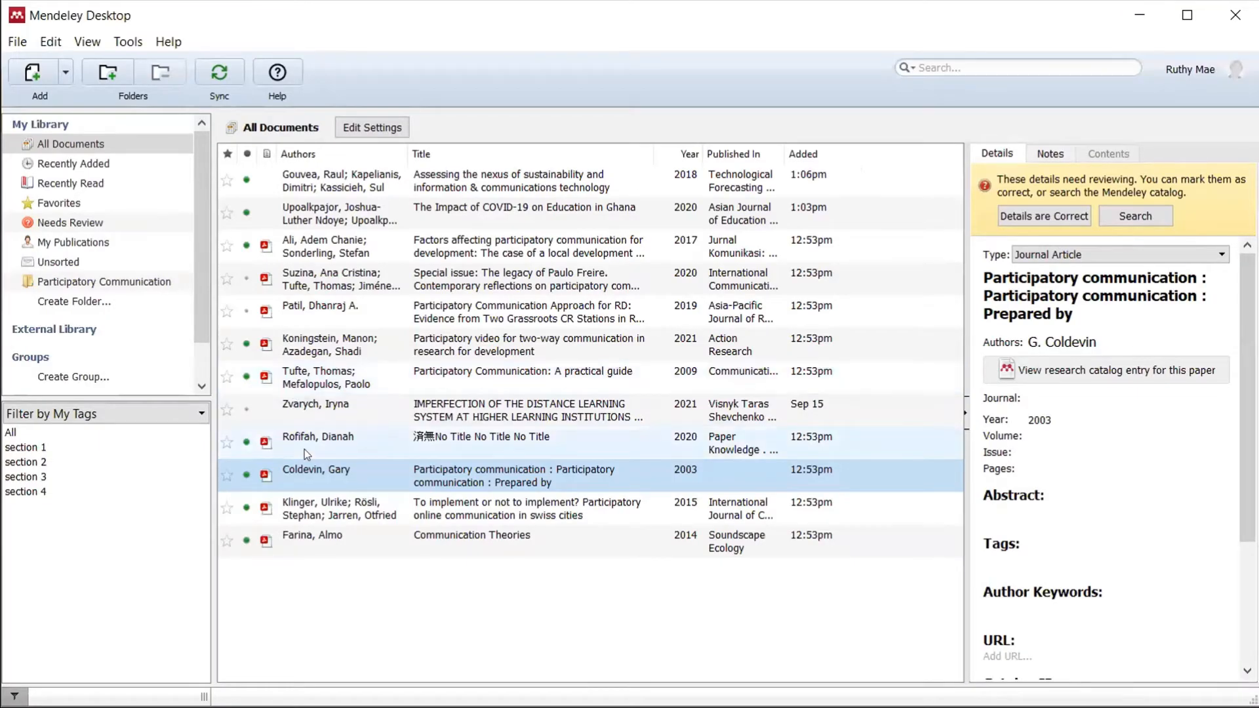
Step: Mark "Participatory Communication: A practical guide" and "済無No Title No Title No Title" as favorites and show the Favorites collection
left_click(336, 385)
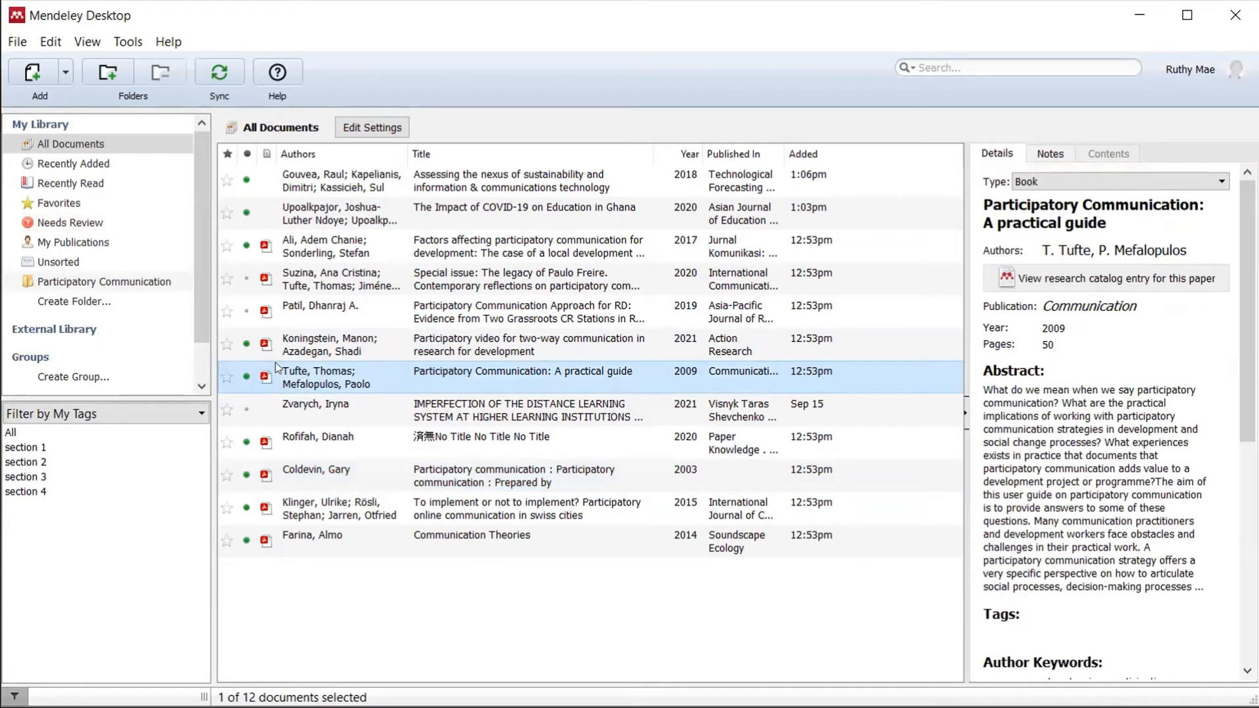
left_click(226, 379)
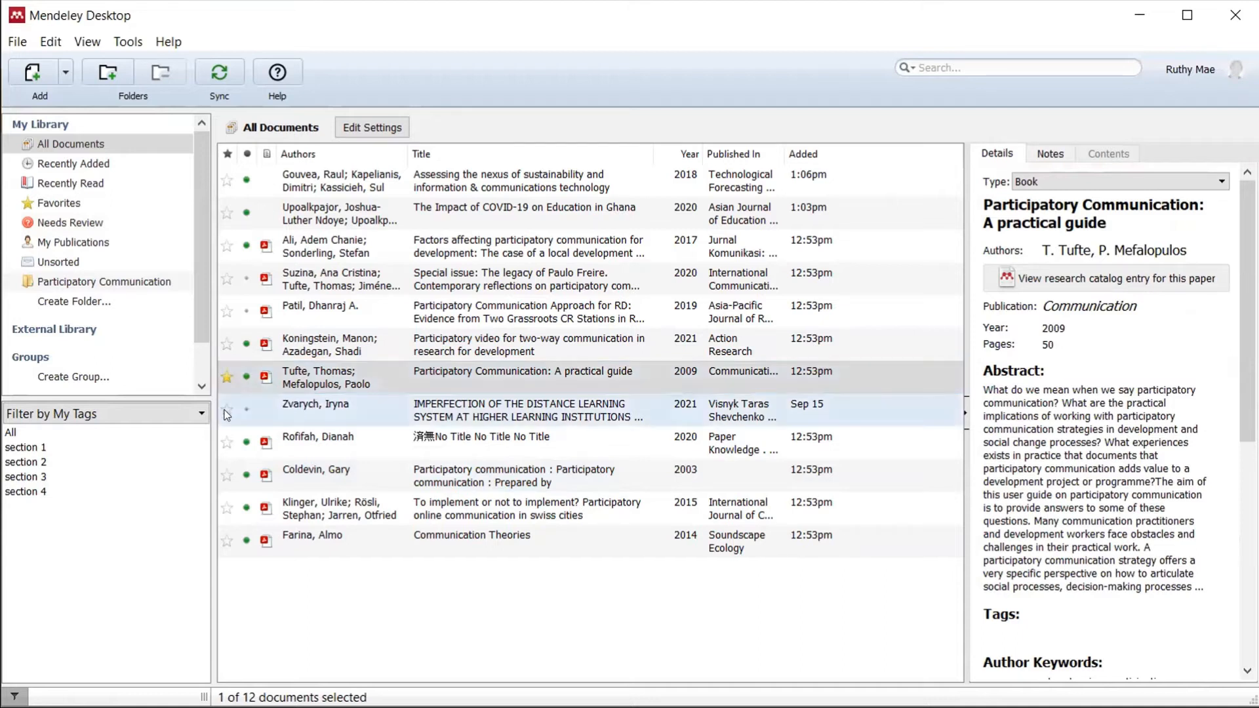
left_click(267, 444)
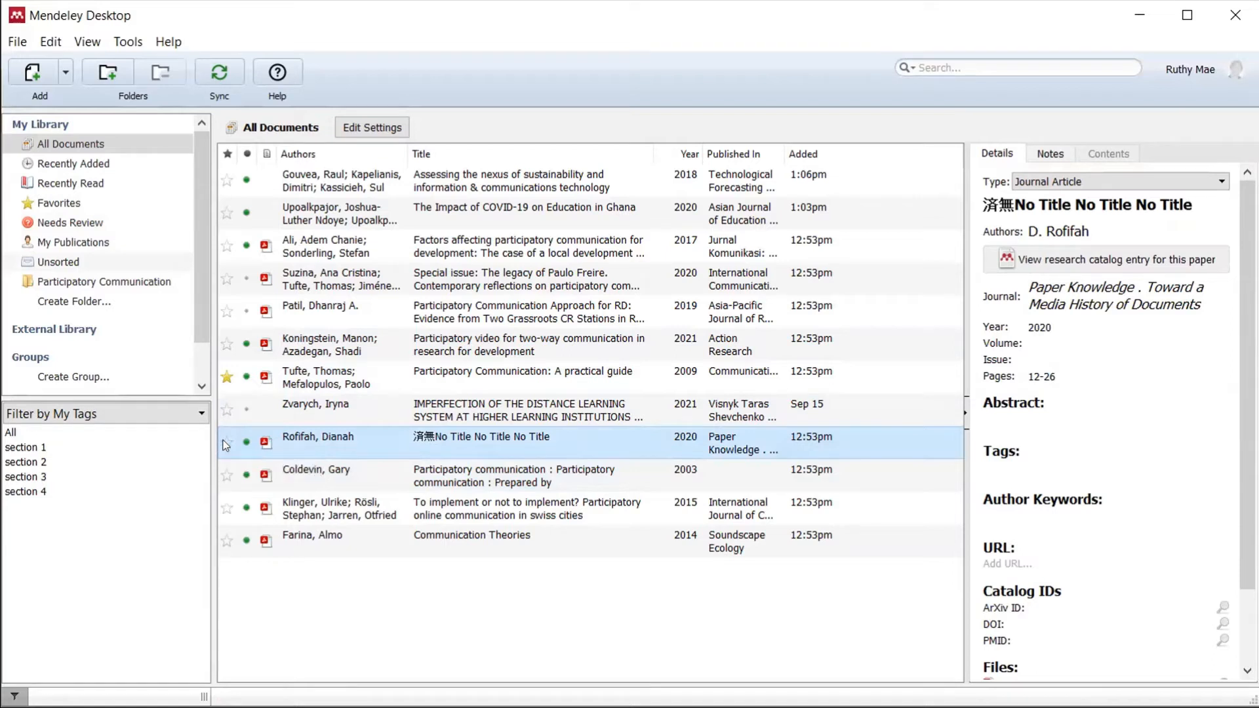
left_click(225, 442)
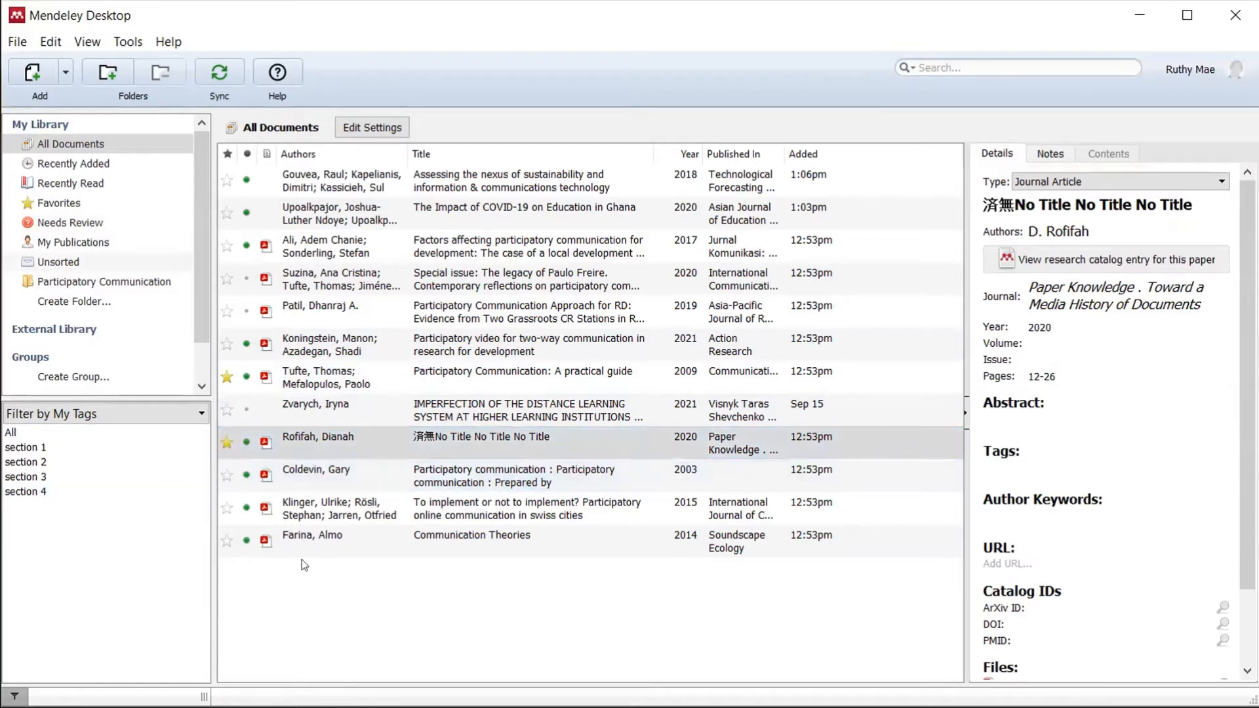
left_click(354, 568)
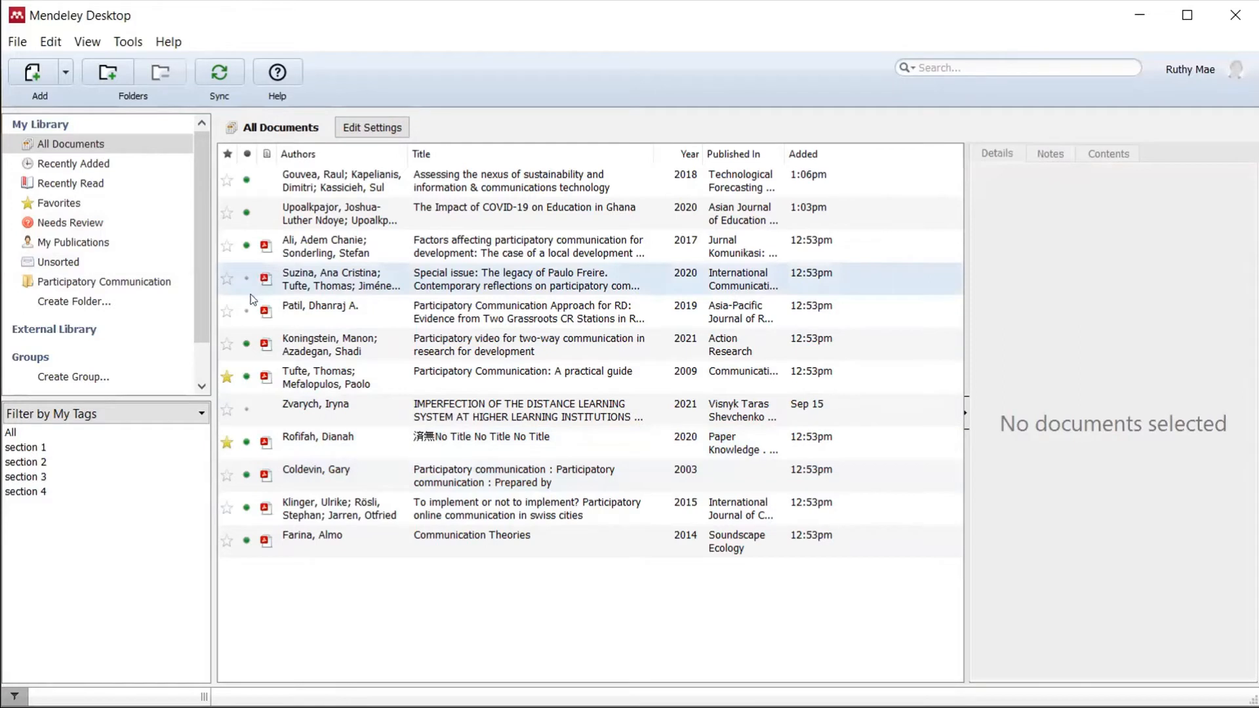
left_click(36, 204)
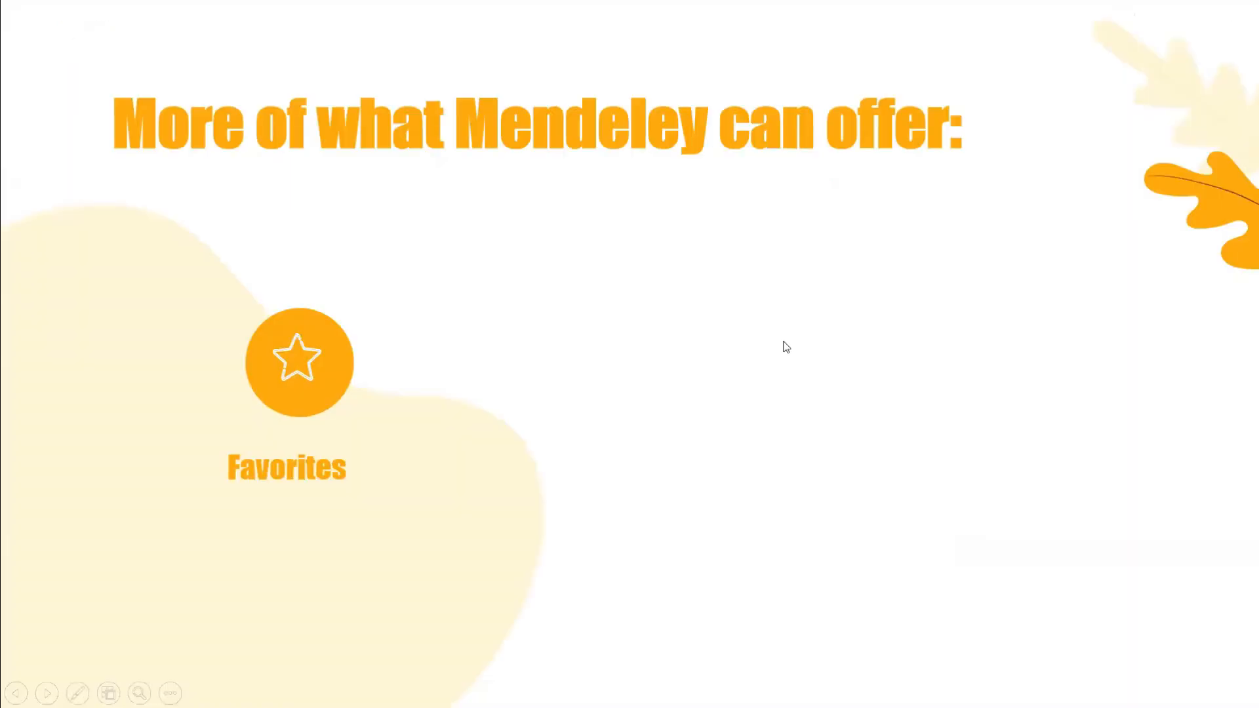
left_click(784, 342)
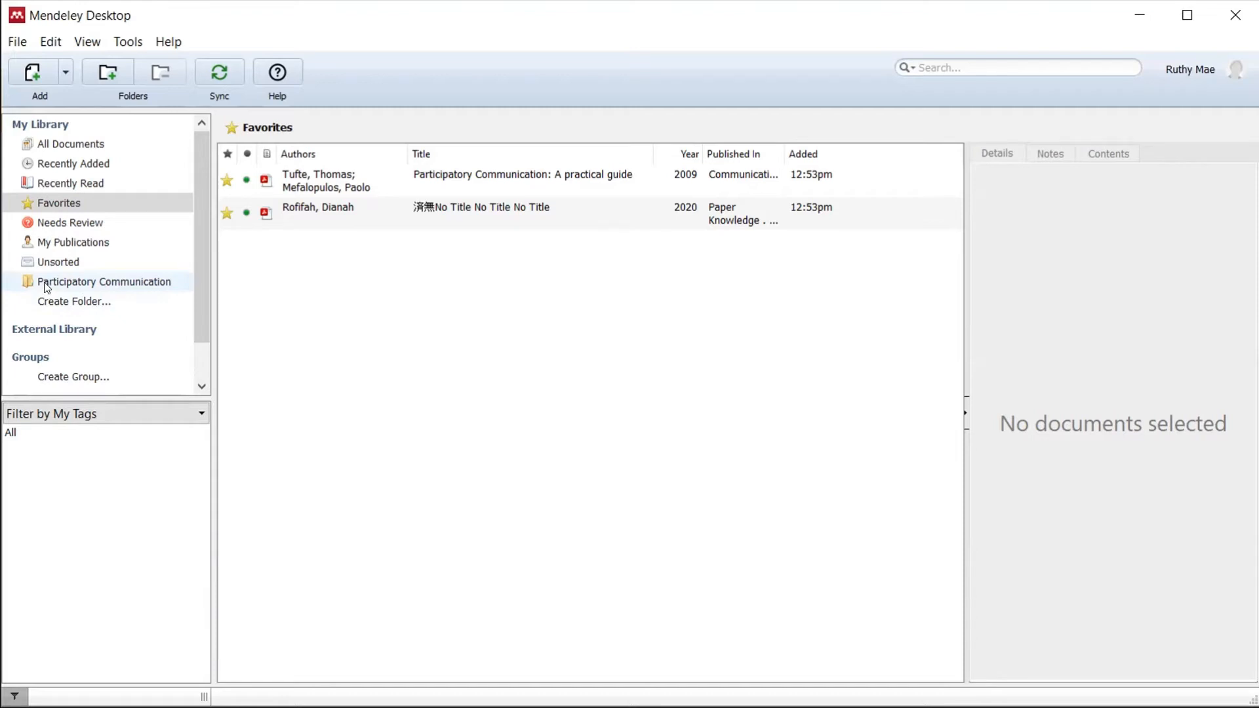
Step: Create two new library folders named "Part 1" and "Part 2"
left_click(48, 299)
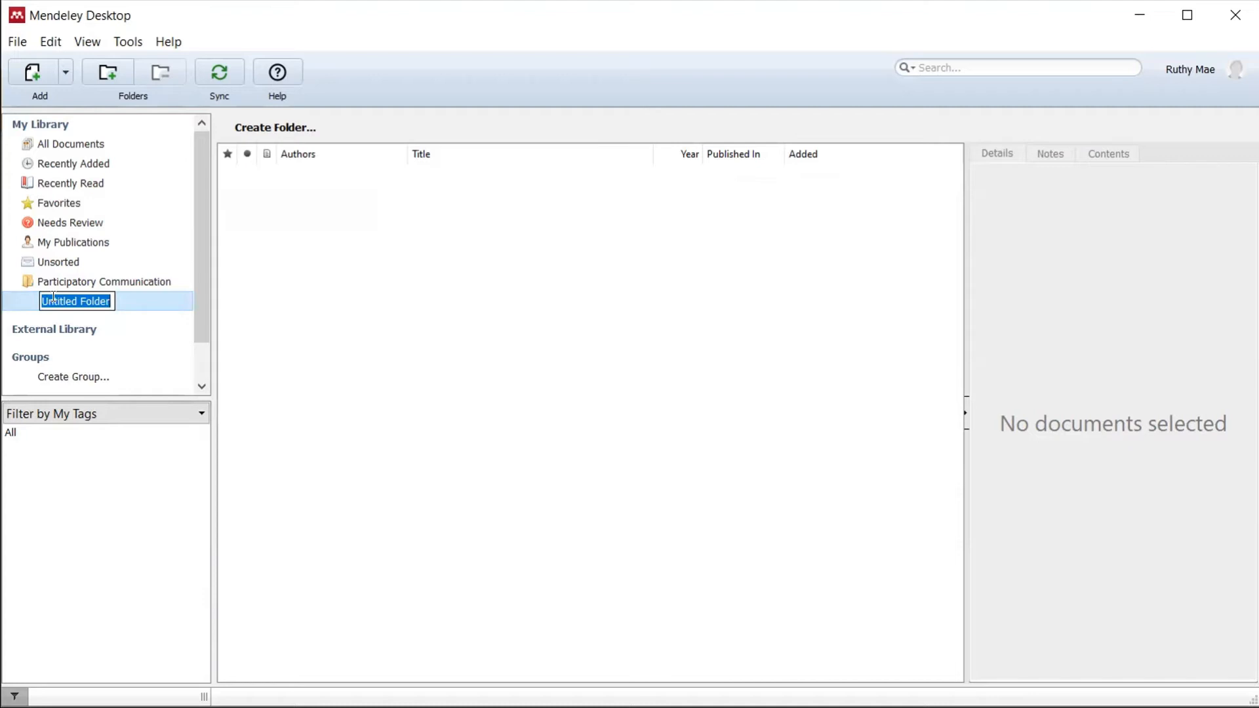
type("Part 1")
key("Return")
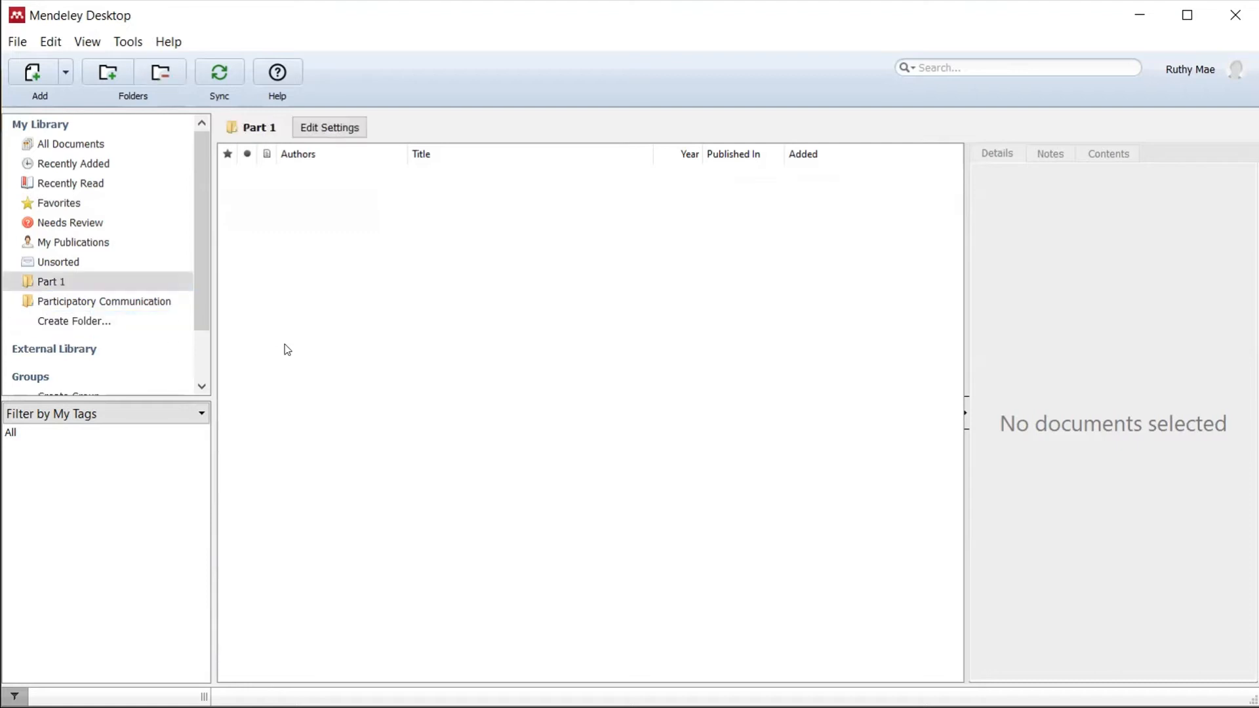
left_click(69, 319)
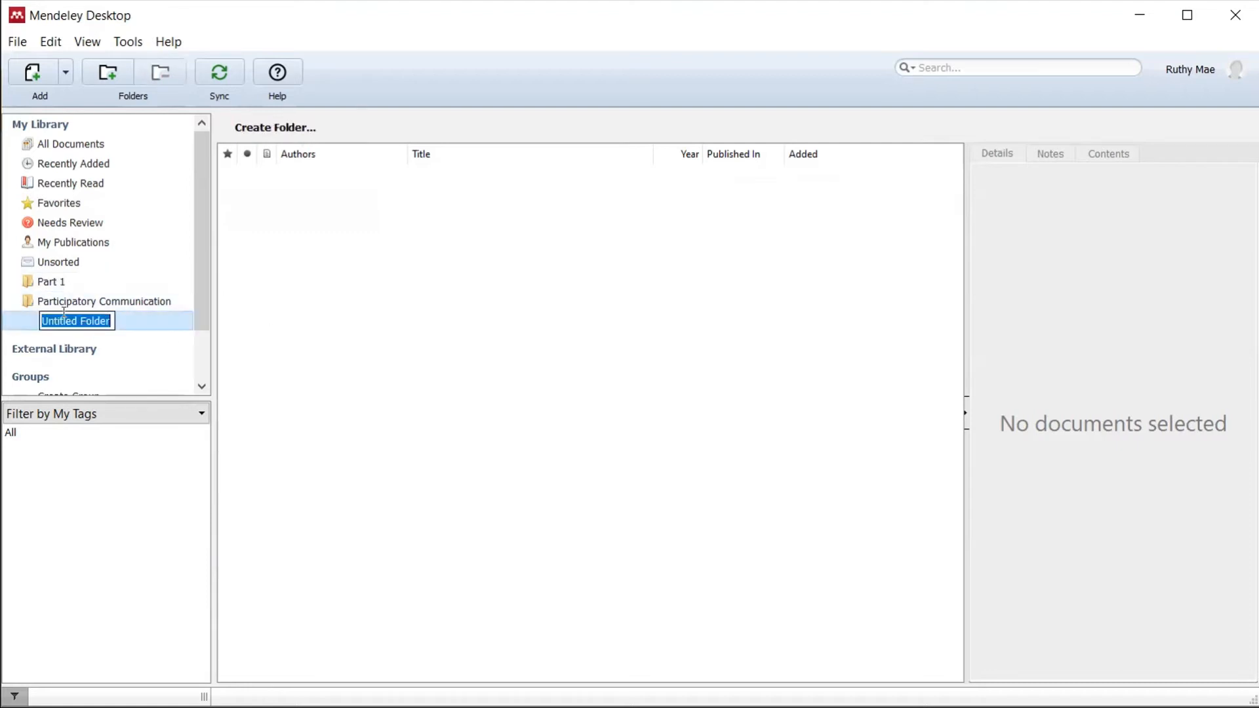
type("Part 2")
key("Return")
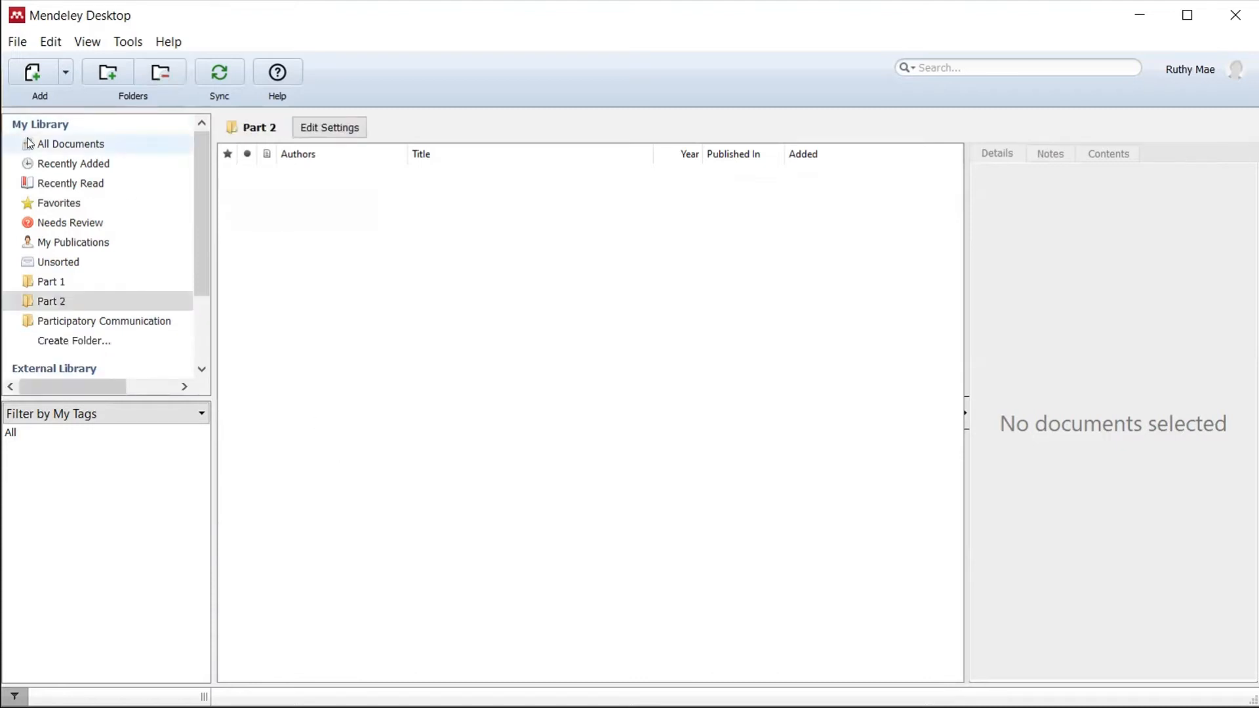
Step: Add "Participatory video for two-way communication in research for development" to Part 1 and "Assessing the nexus of sustainability and information & communications technology" to Part 2
left_click(53, 145)
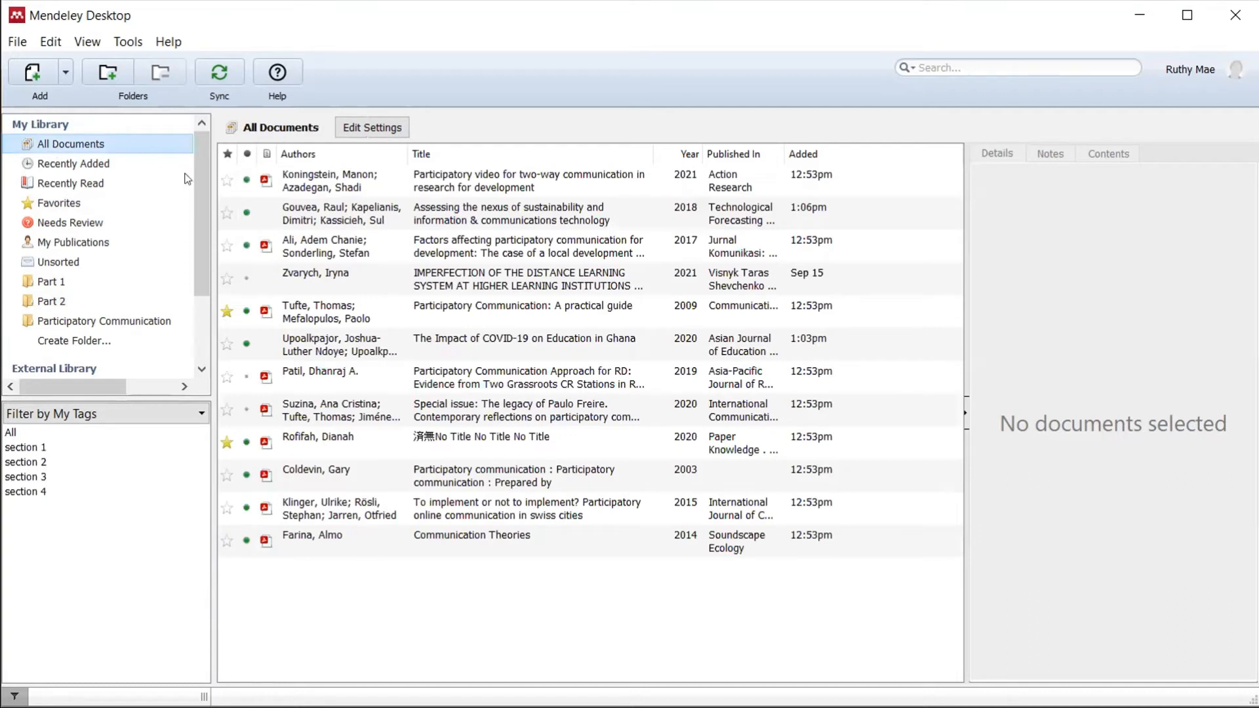
left_click(369, 177)
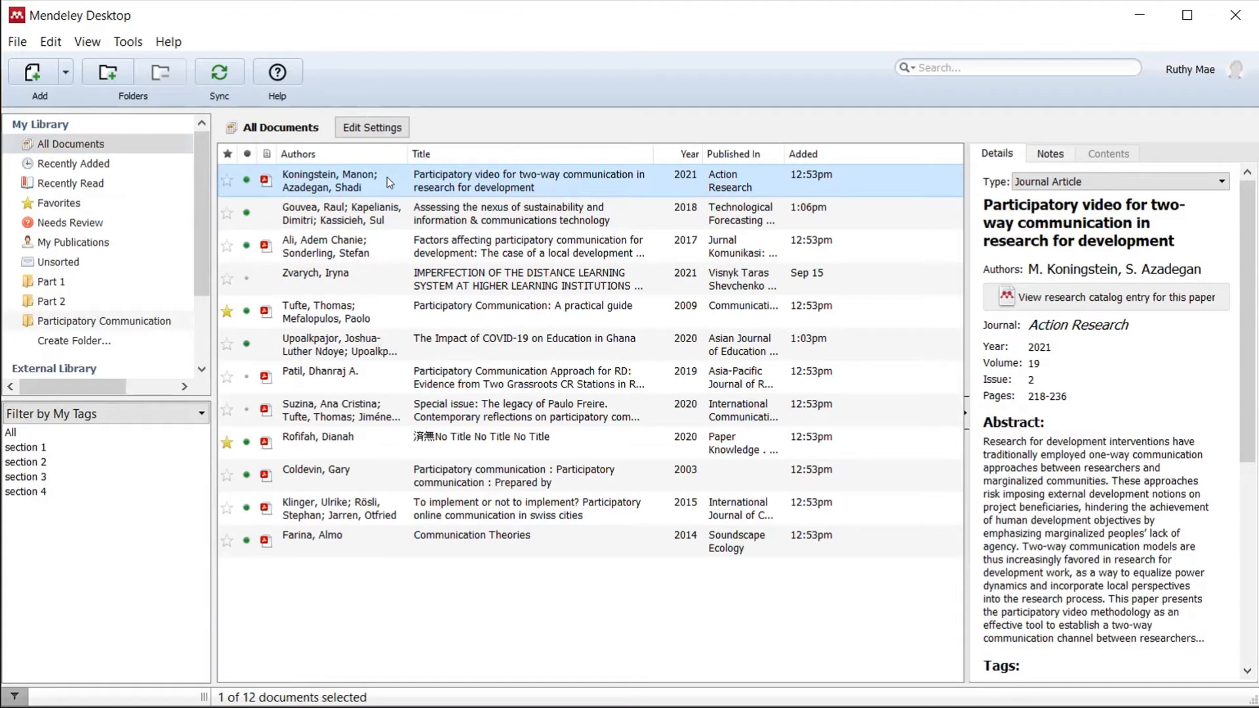
left_click_drag(387, 177, 54, 279)
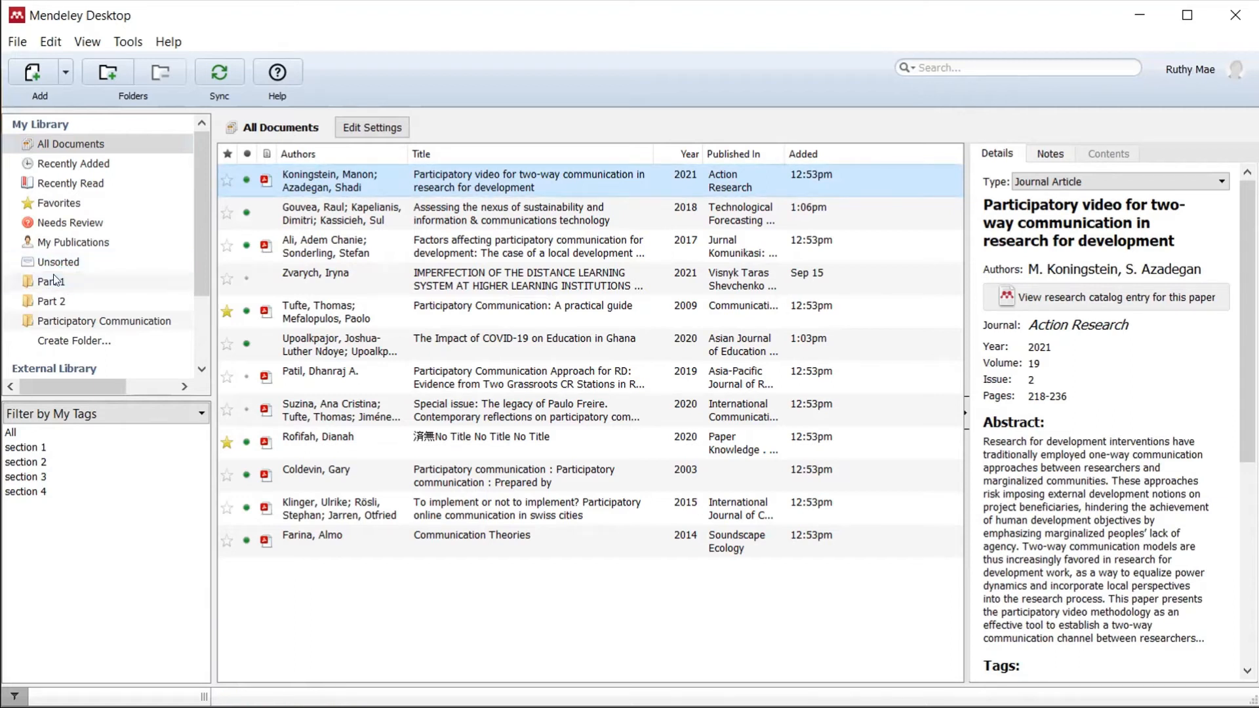
left_click(314, 224)
left_click_drag(321, 230, 92, 301)
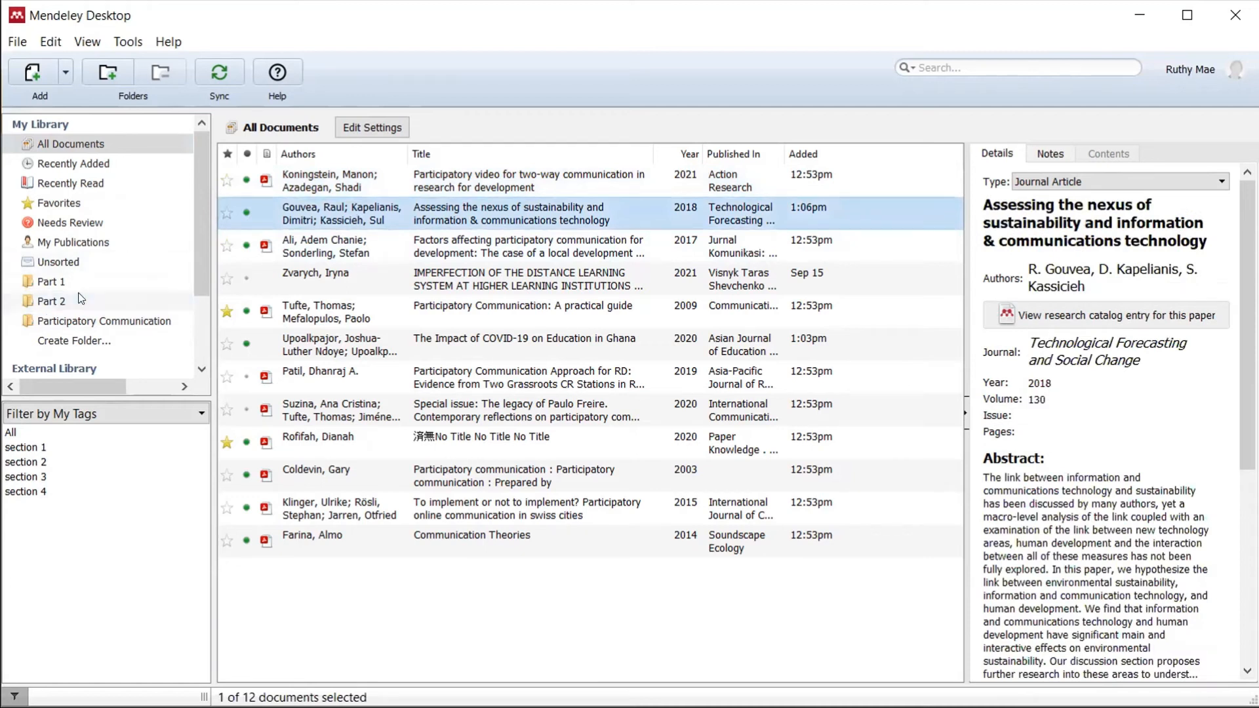
left_click(77, 296)
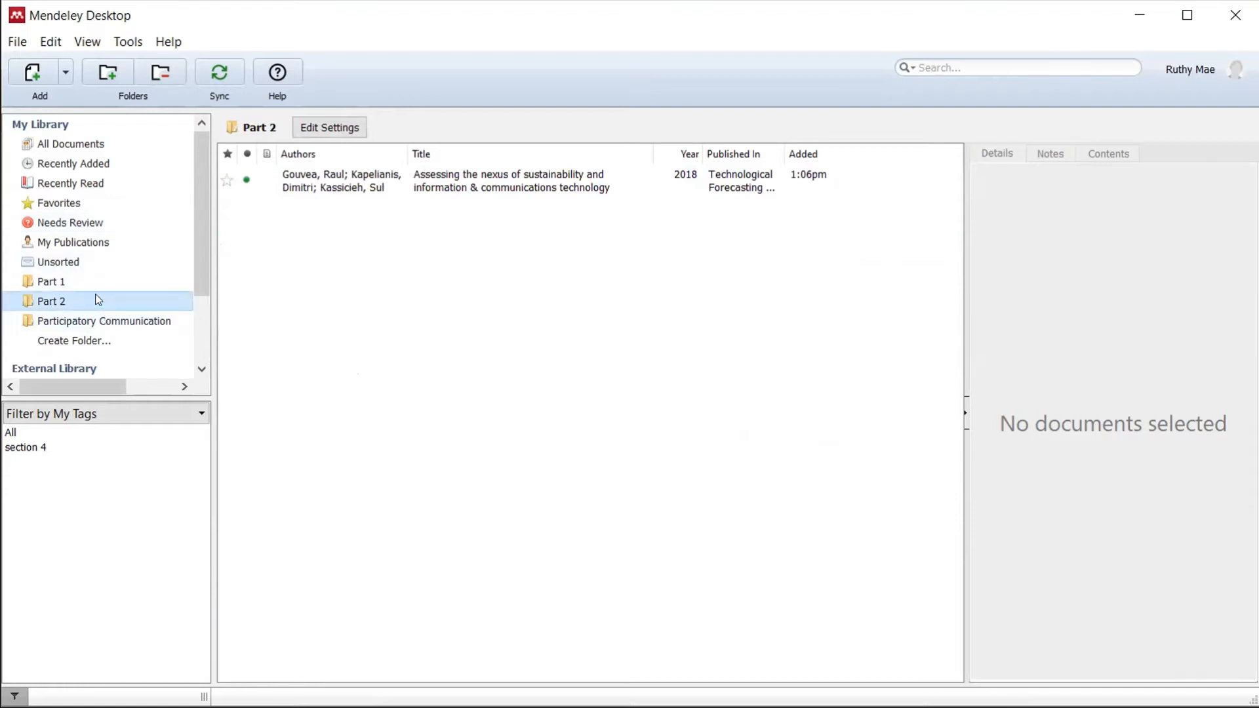
left_click(551, 278)
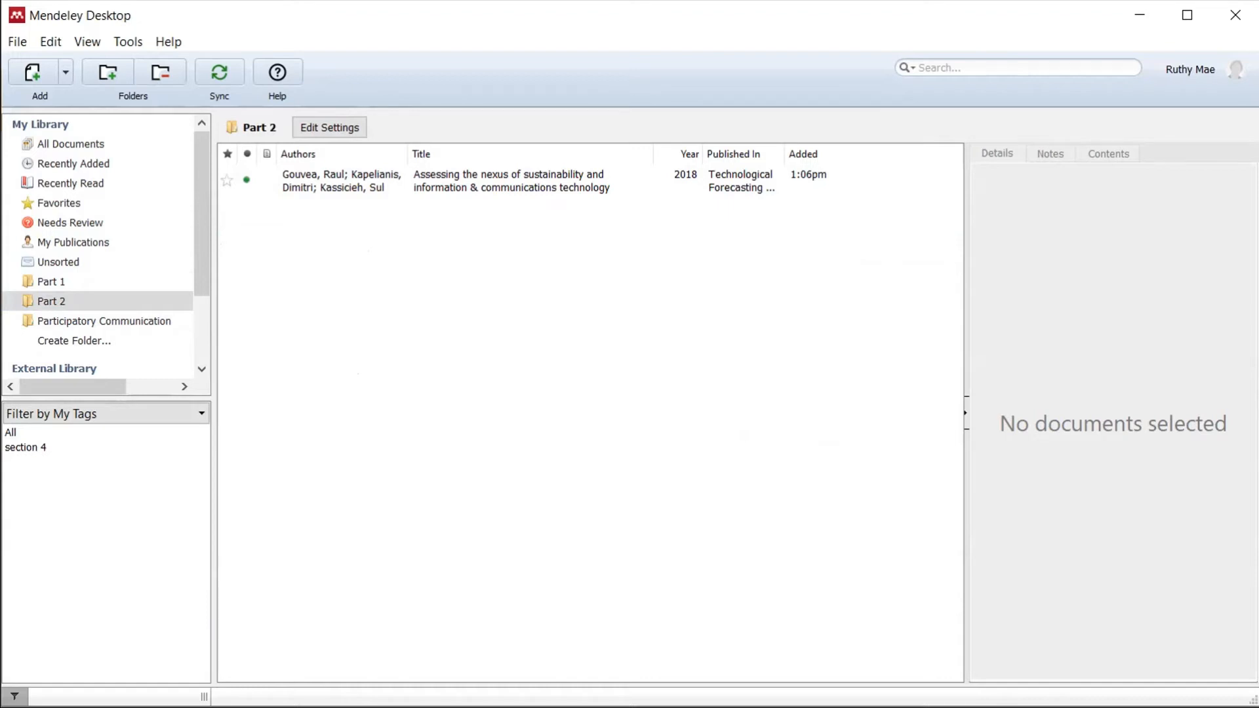
key("alt+Tab")
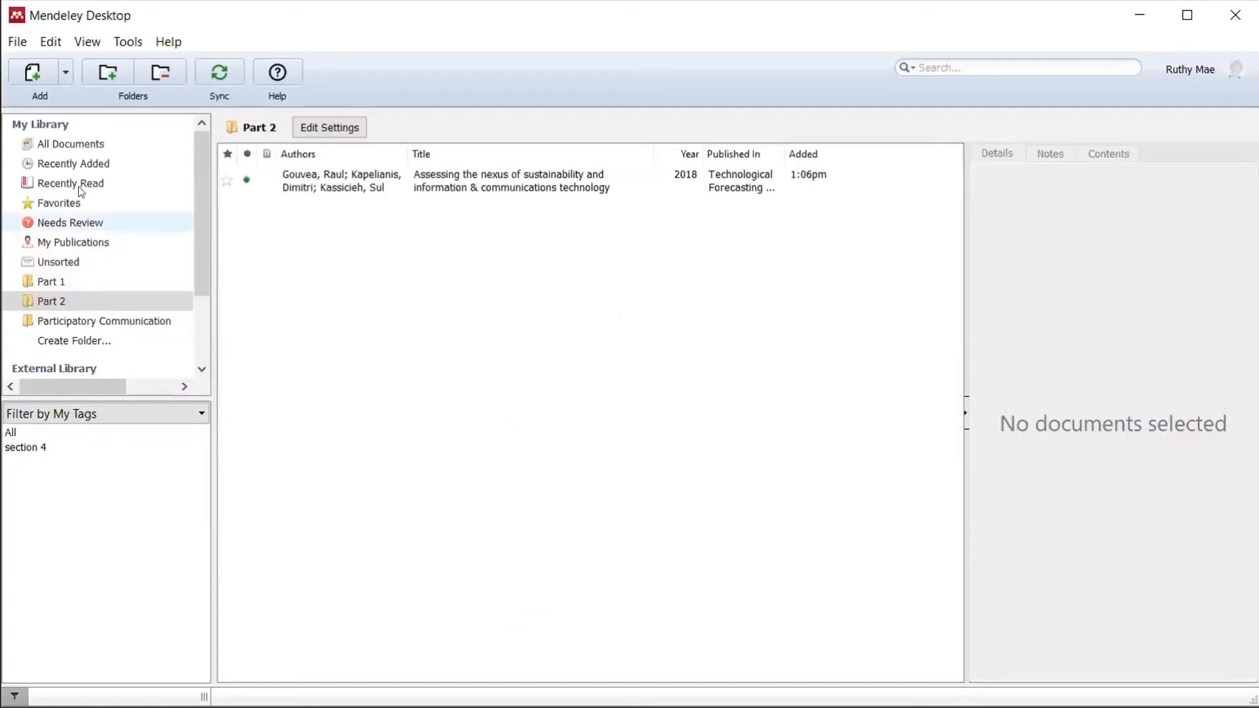
Step: Display all library documents and open the Watched Folders settings in the program options
left_click(86, 146)
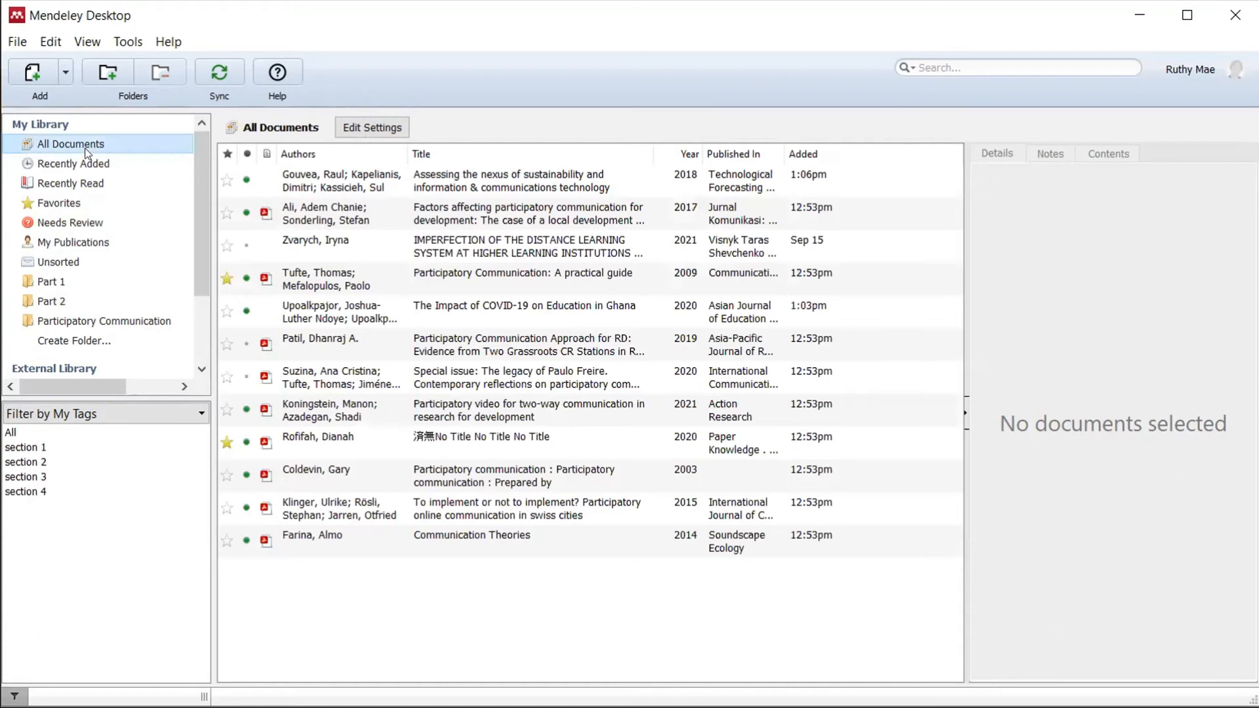
left_click(124, 42)
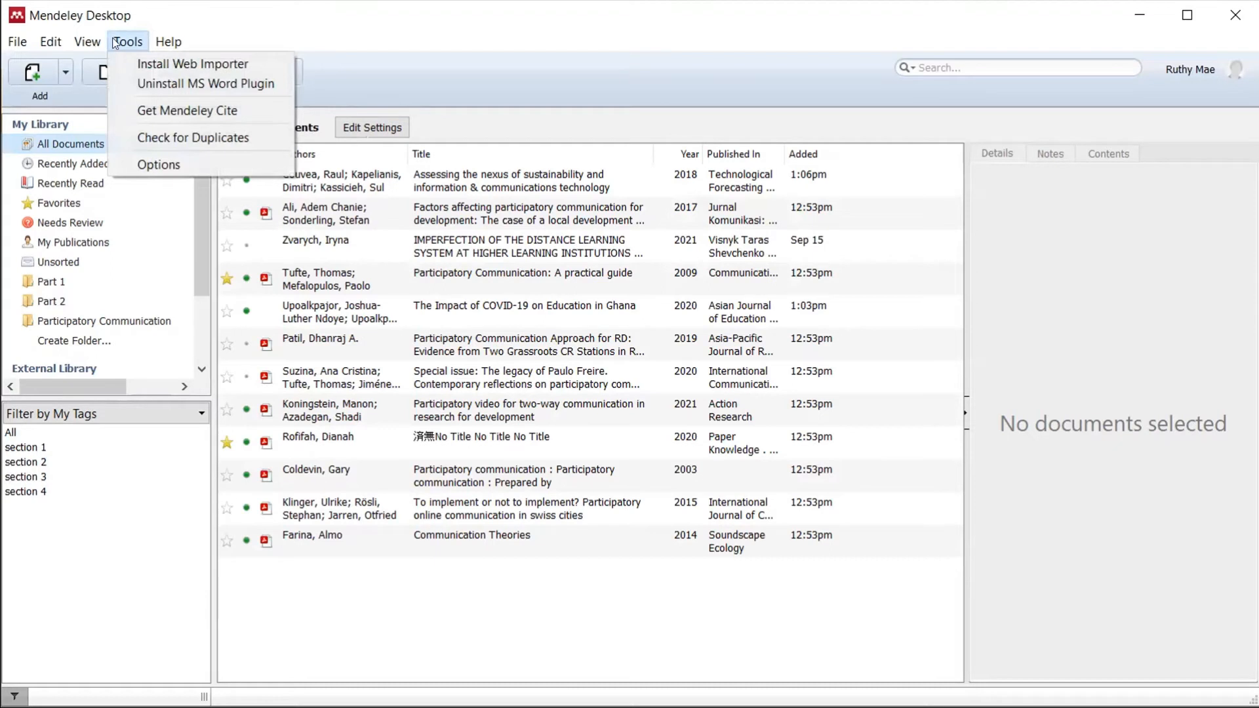
left_click(150, 162)
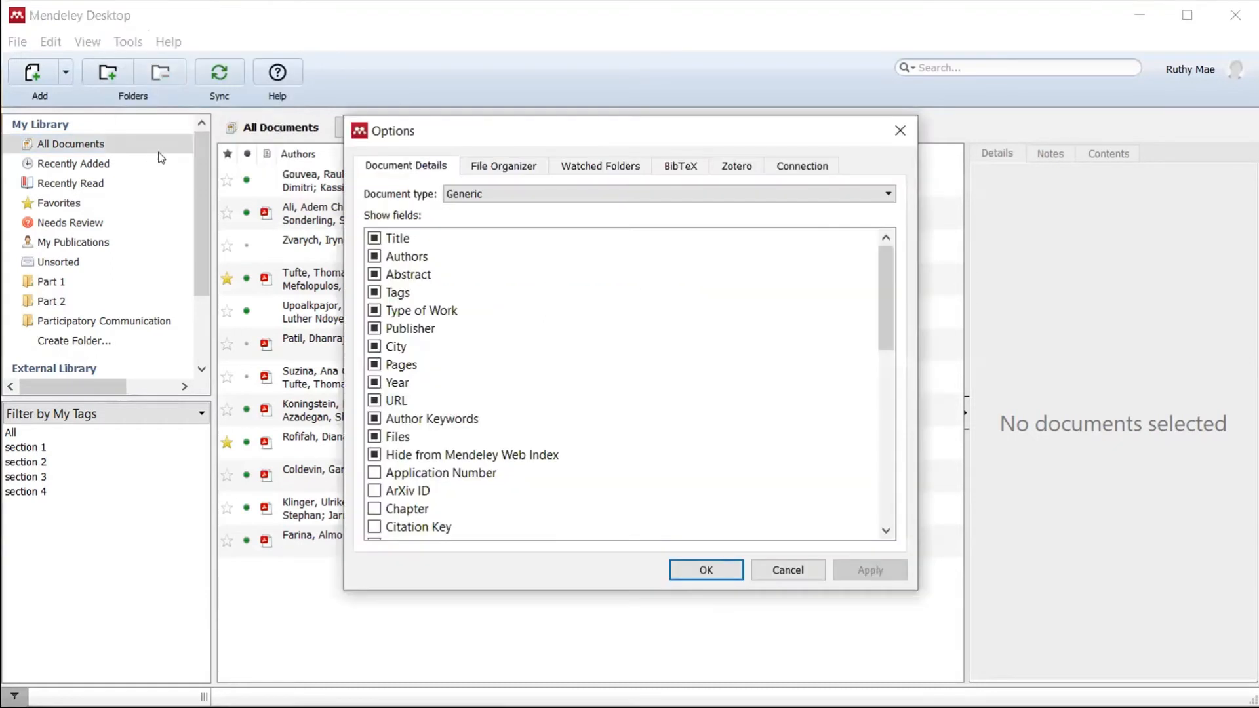
left_click(597, 168)
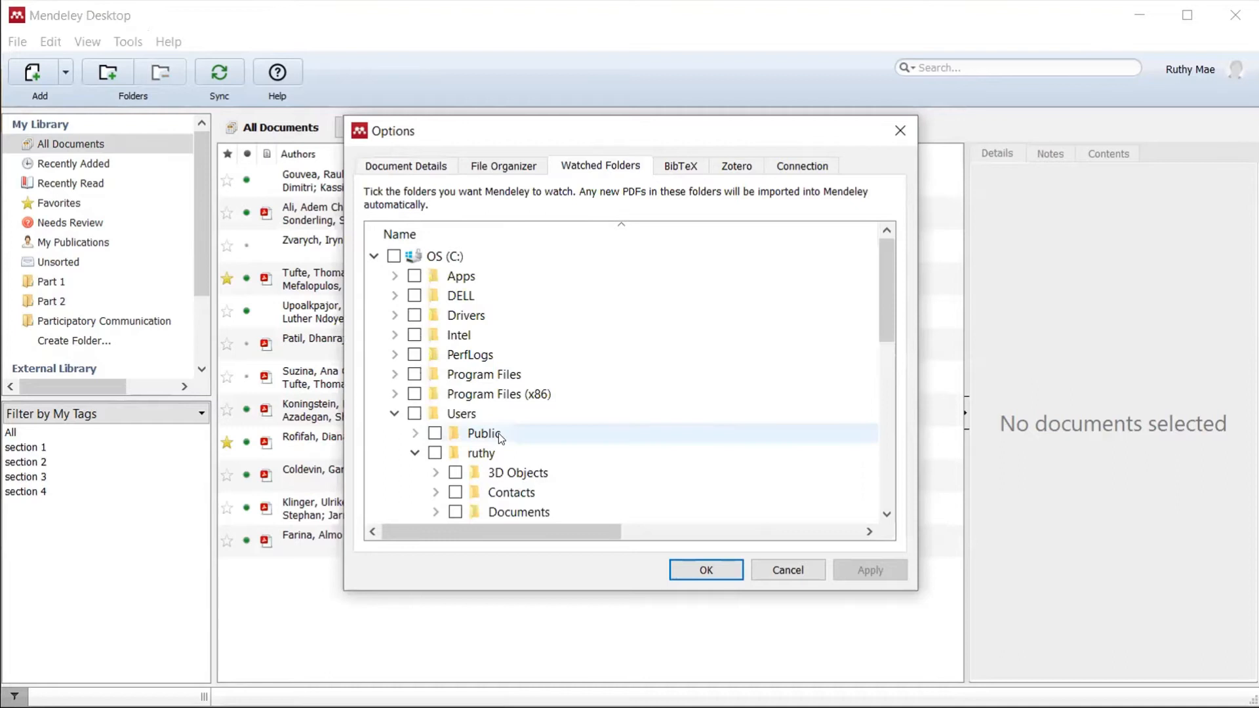
Step: Expand the Personal (E:) drive and its Masters folder in the watched folders tree to reach "THESIS_Participatory Communication"
scroll(498, 434, "down", 4)
scroll(498, 437, "down", 3)
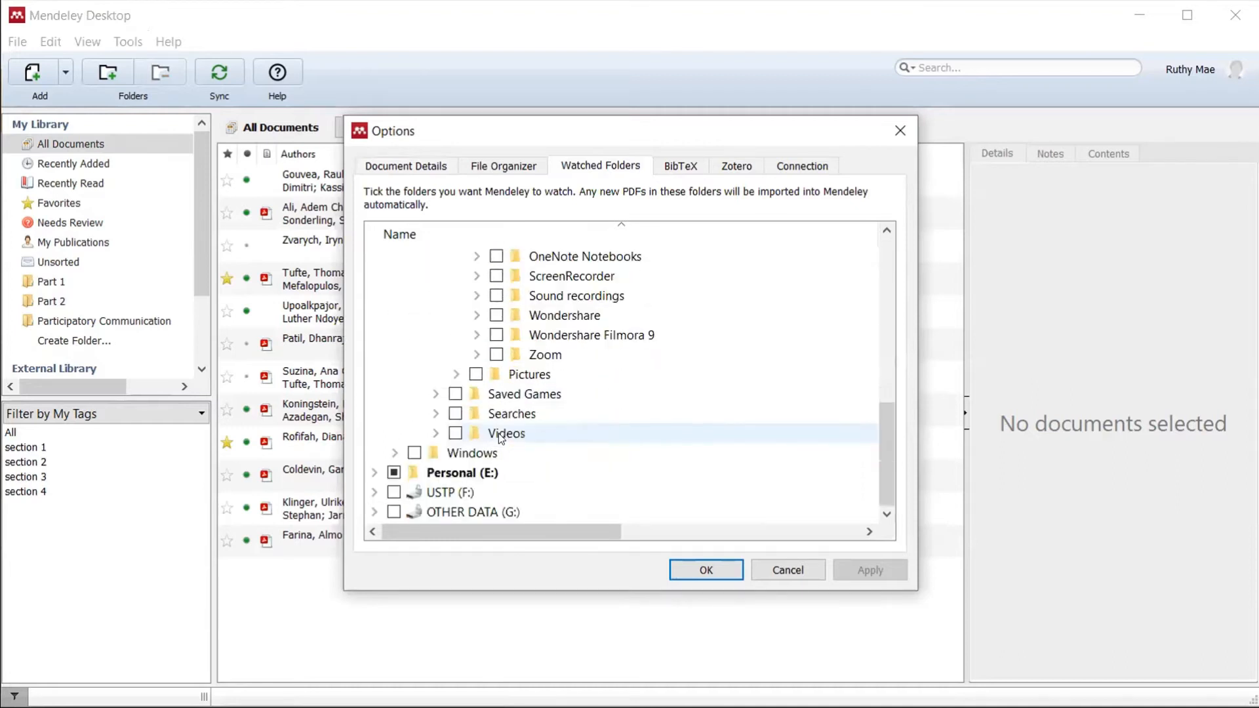
left_click(470, 480)
double_click(412, 478)
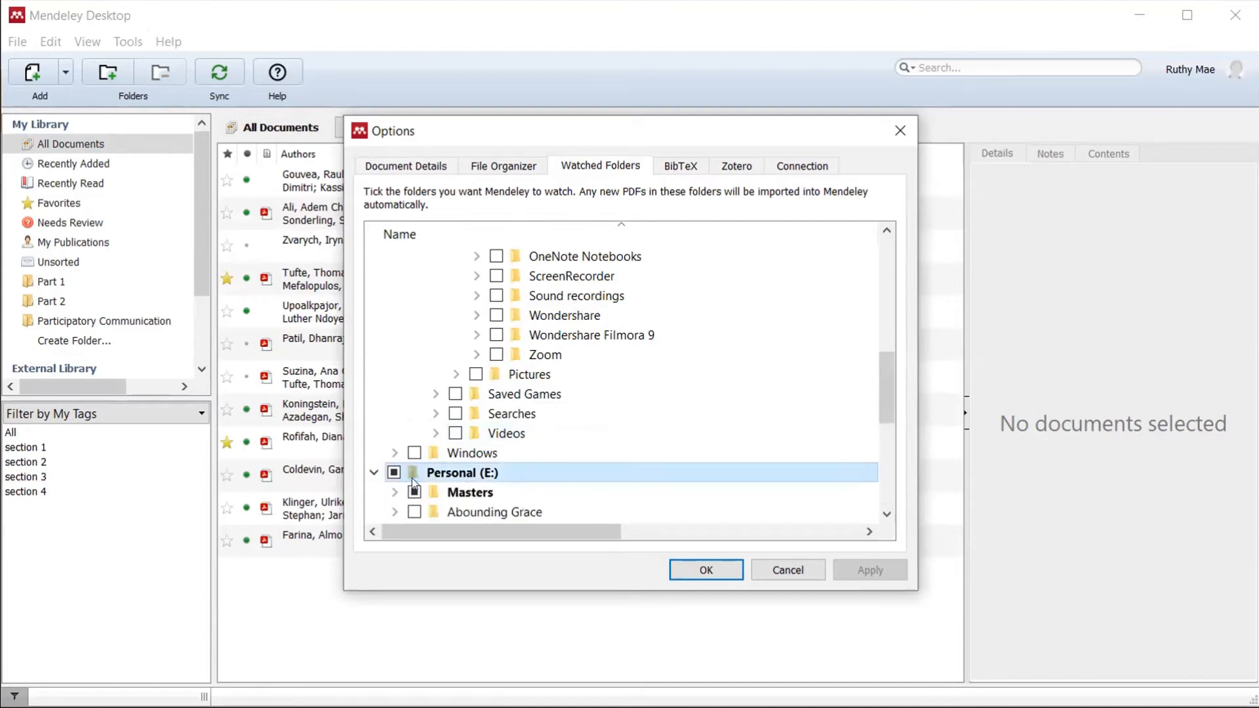
scroll(411, 478, "down", 5)
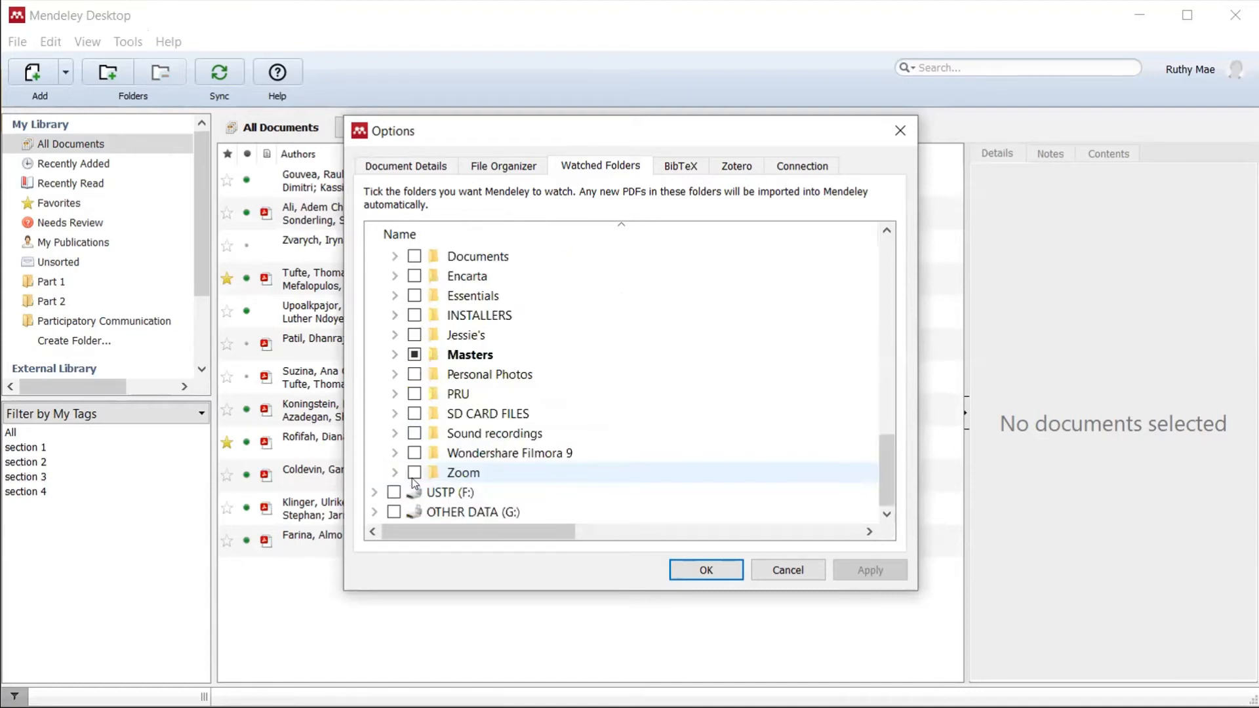
left_click(450, 360)
double_click(450, 360)
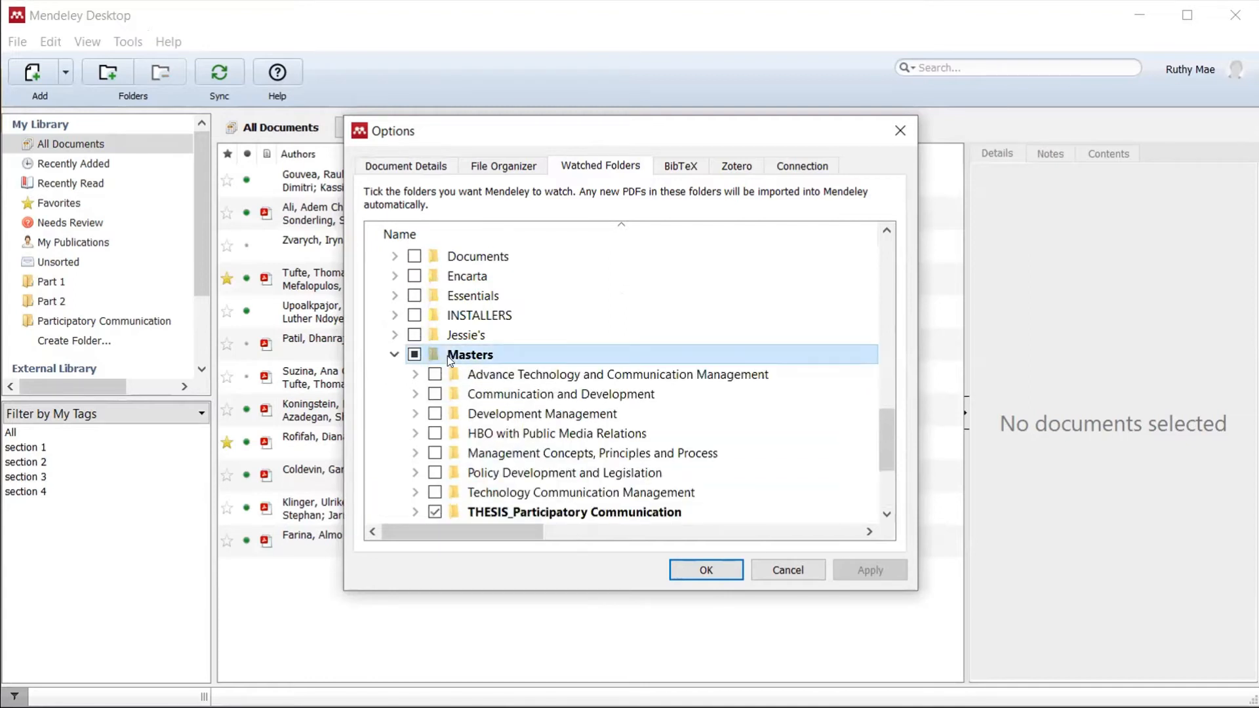
scroll(450, 360, "down", 3)
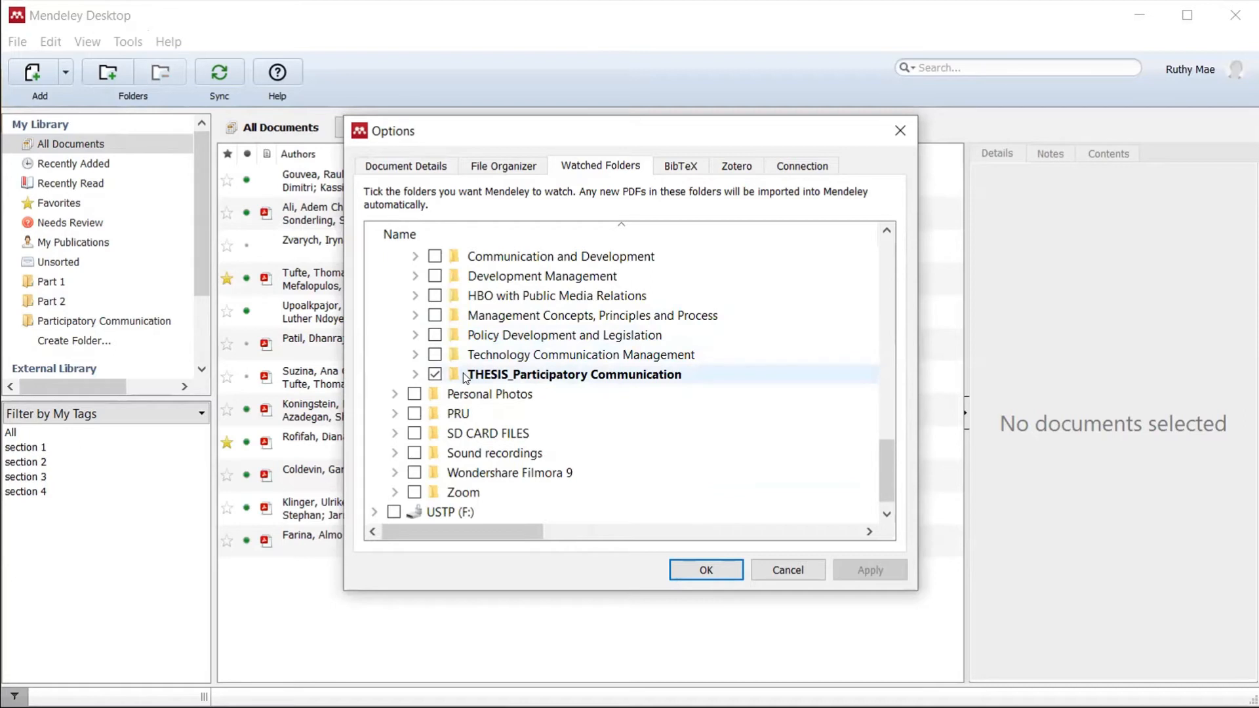
Step: Disable and re-enable "THESIS_Participatory Communication" as a watched folder, and apply the options
left_click(435, 375)
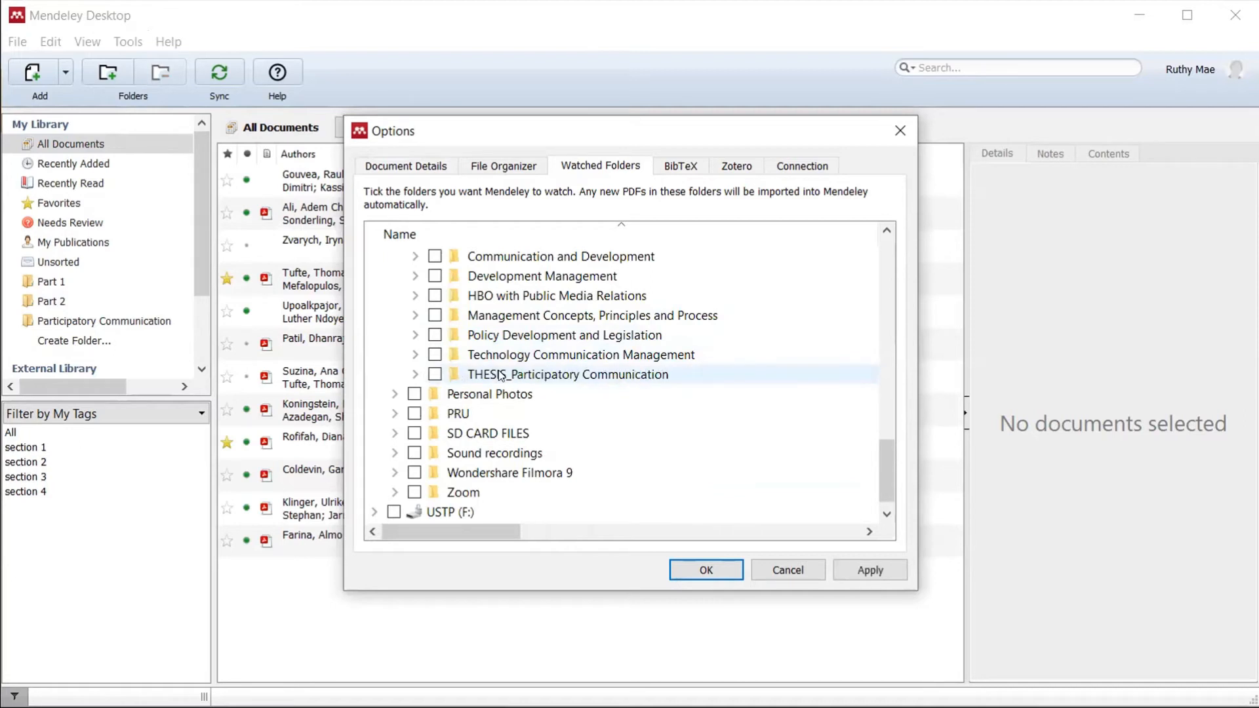
left_click(436, 375)
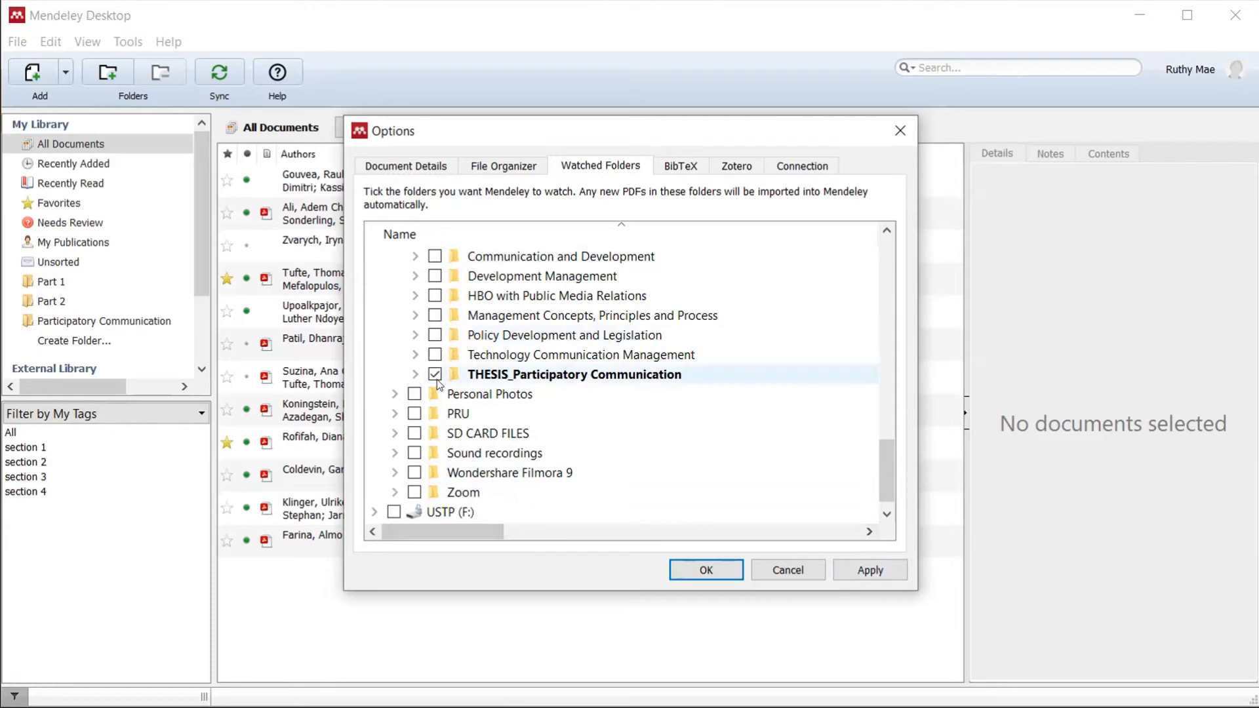
left_click(862, 569)
left_click(729, 570)
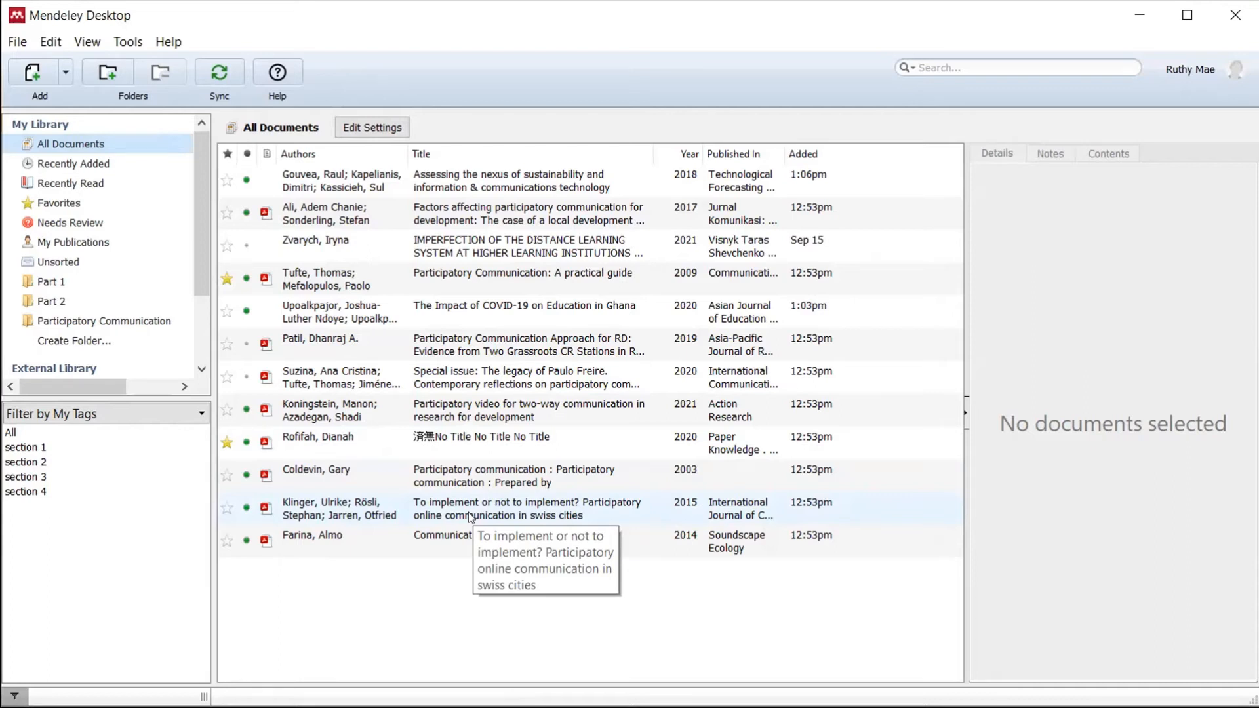
left_click(31, 77)
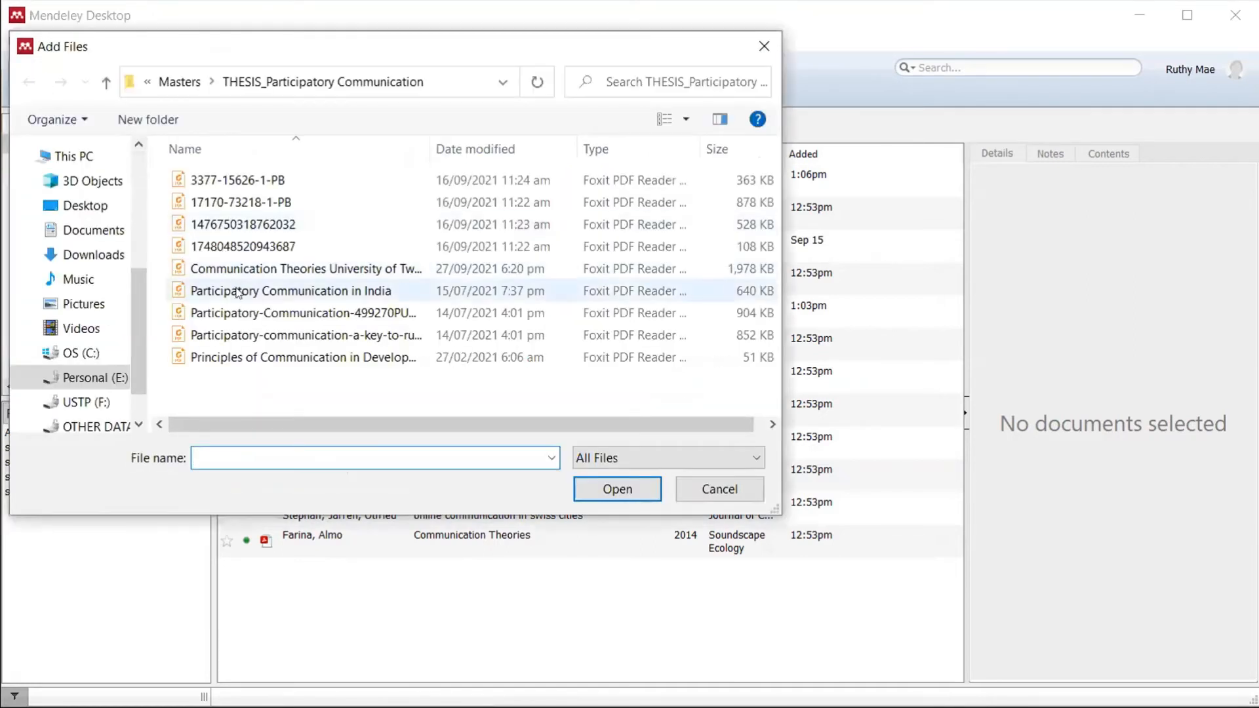
left_click(282, 291)
left_click_drag(364, 373, 201, 172)
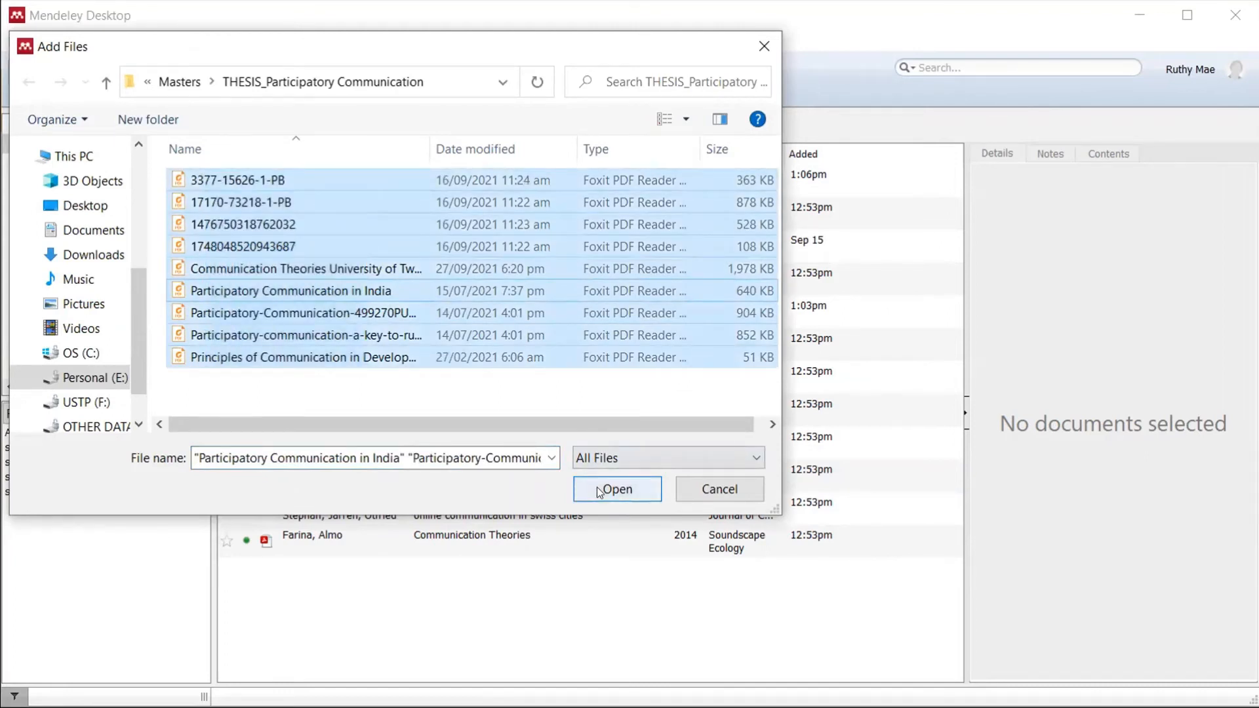
left_click(680, 492)
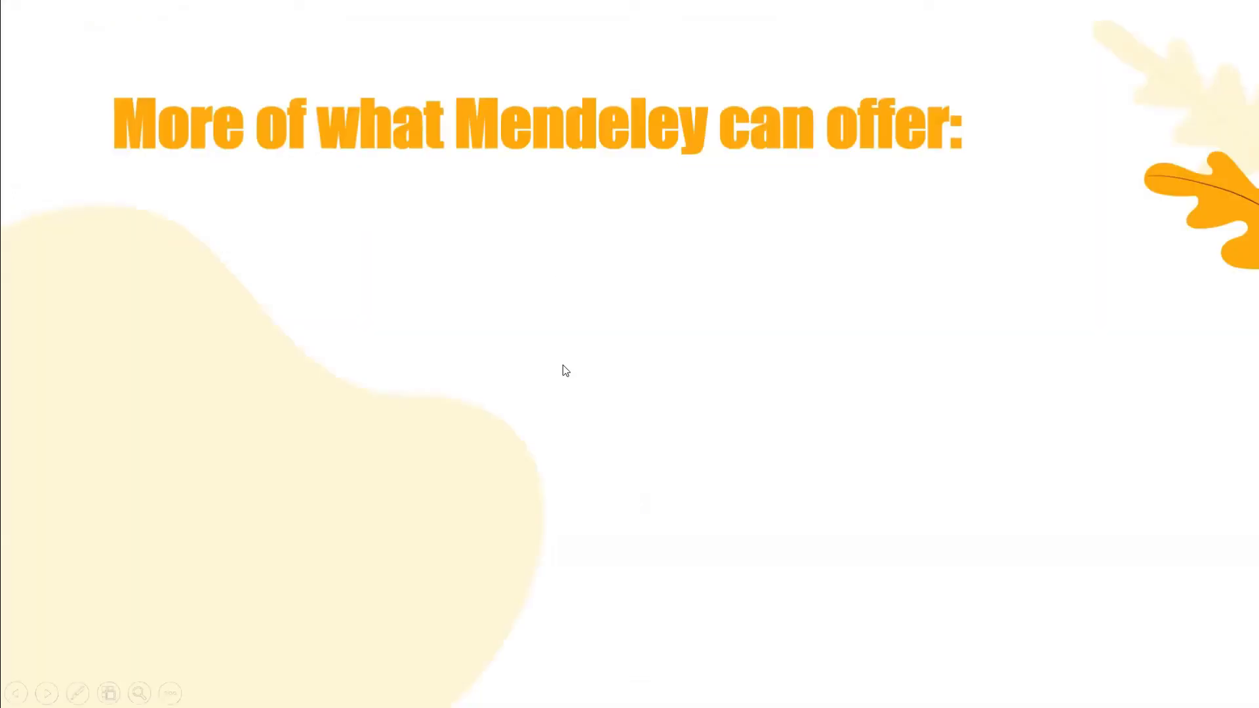
left_click(563, 365)
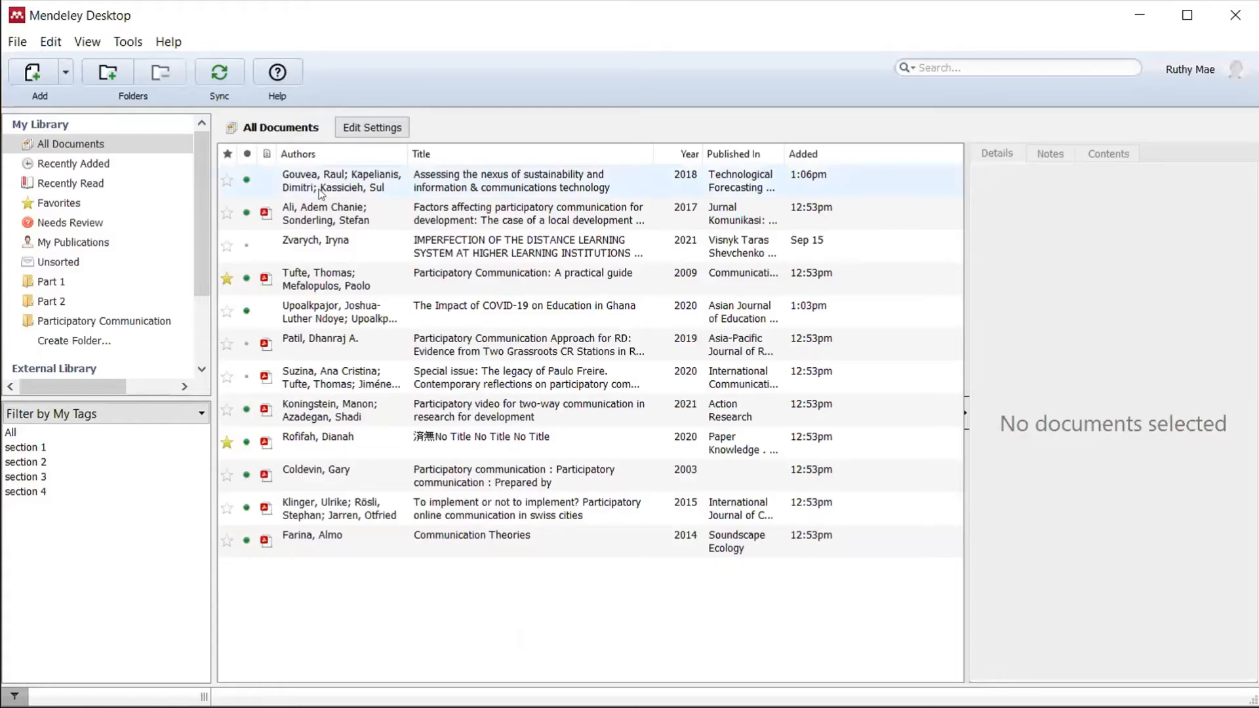
Step: Open the PDF of "Factors affecting participatory communication for development" from the library at its Introduction section
left_click(320, 193)
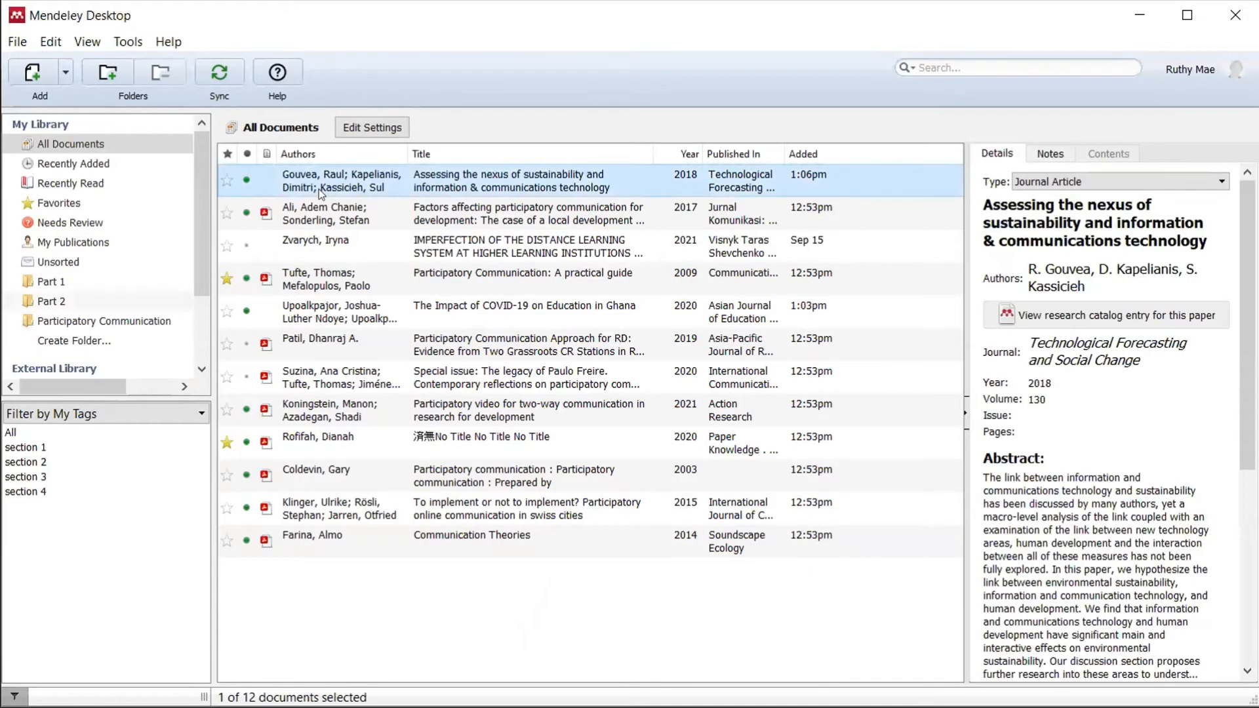
left_click(326, 210)
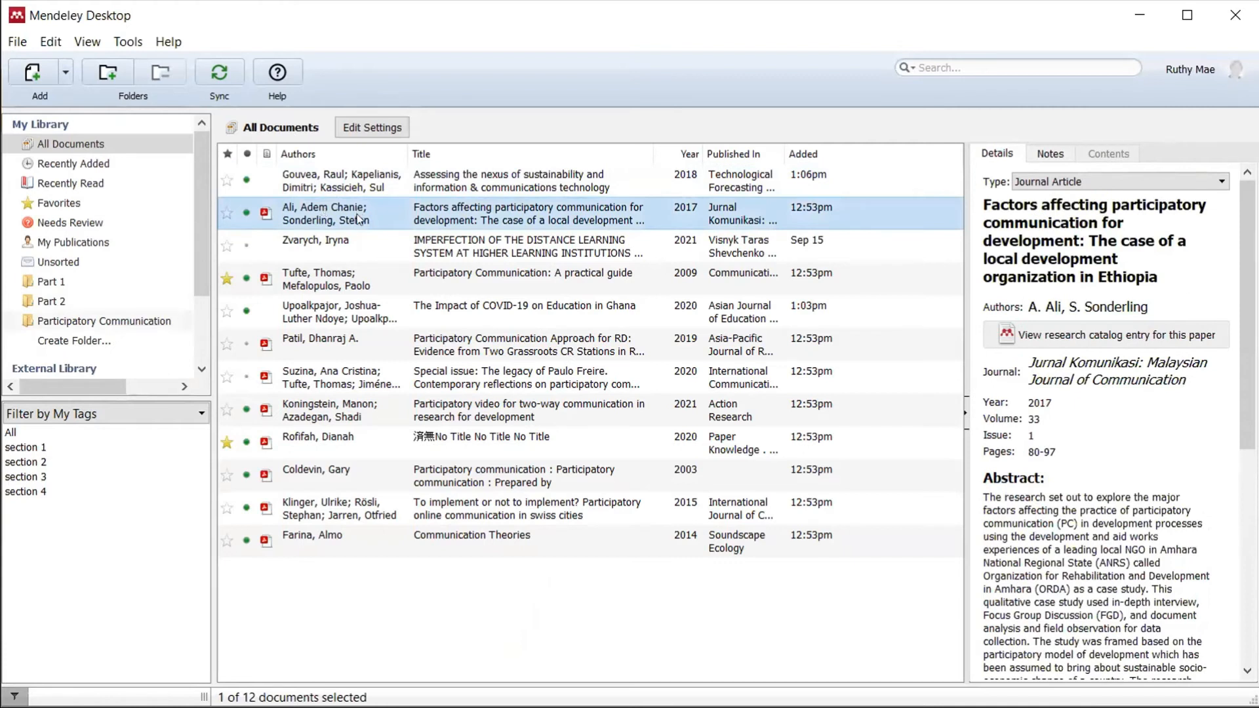
double_click(399, 212)
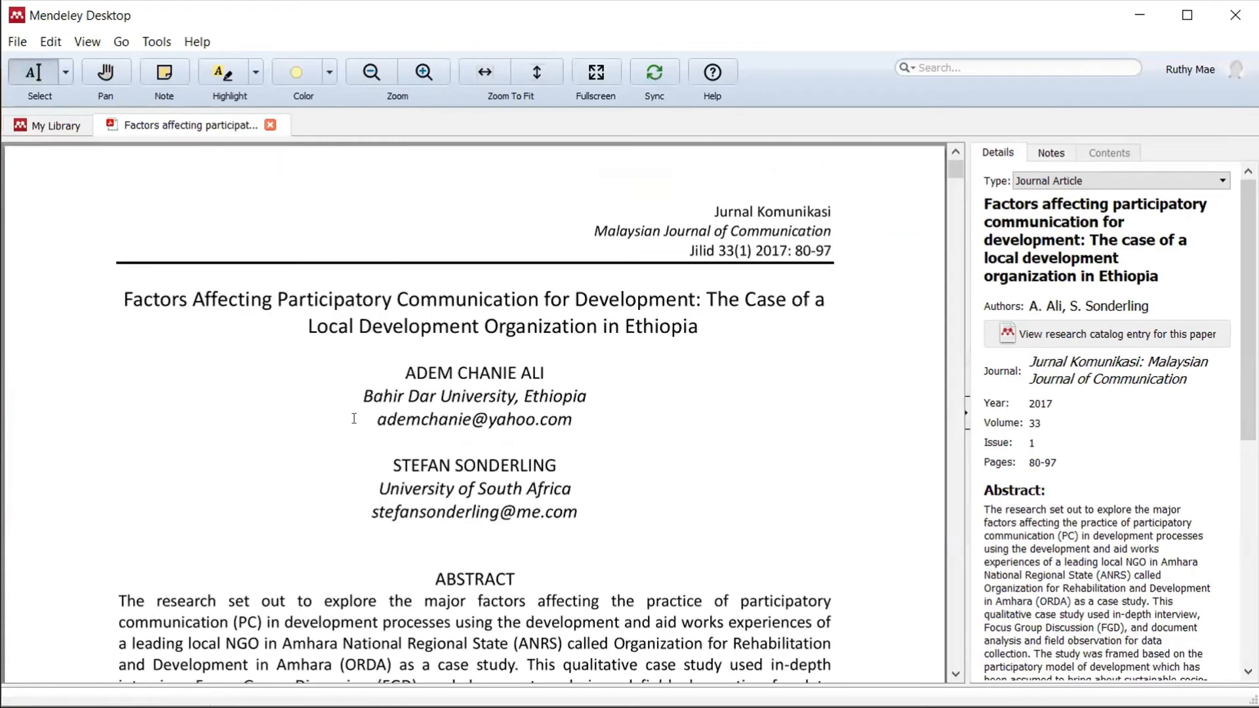
scroll(358, 416, "down", 10)
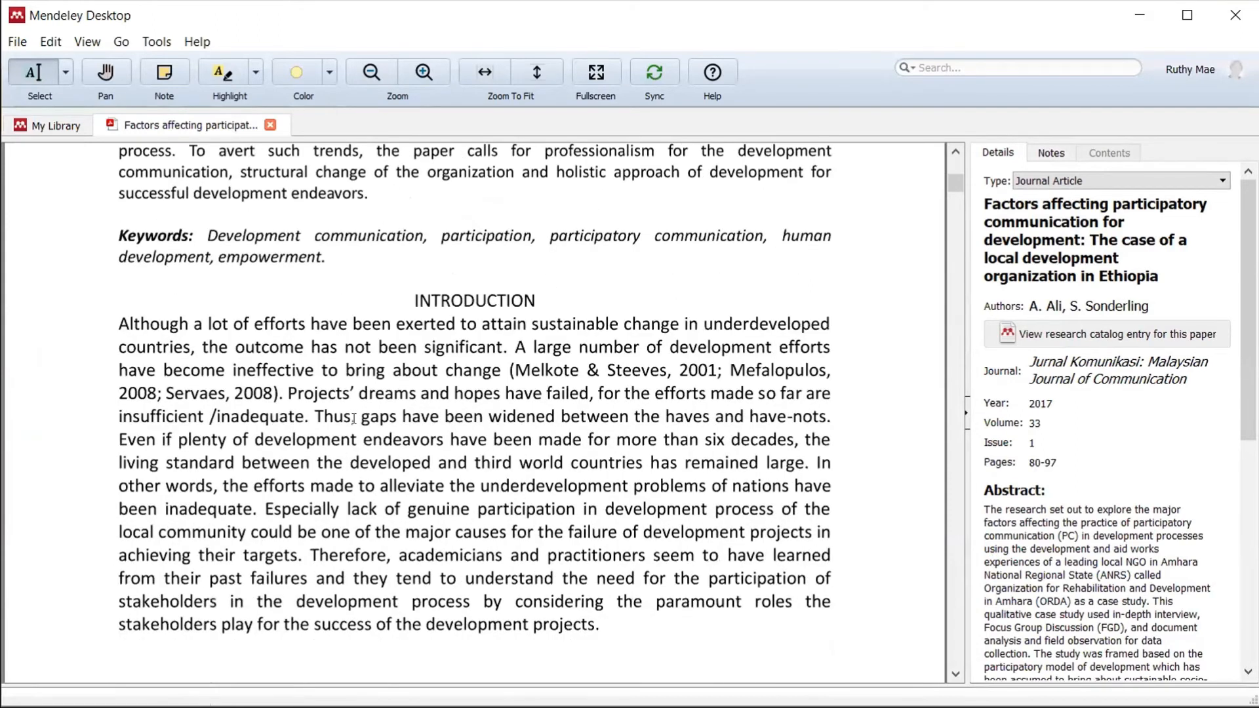
scroll(353, 417, "down", 1)
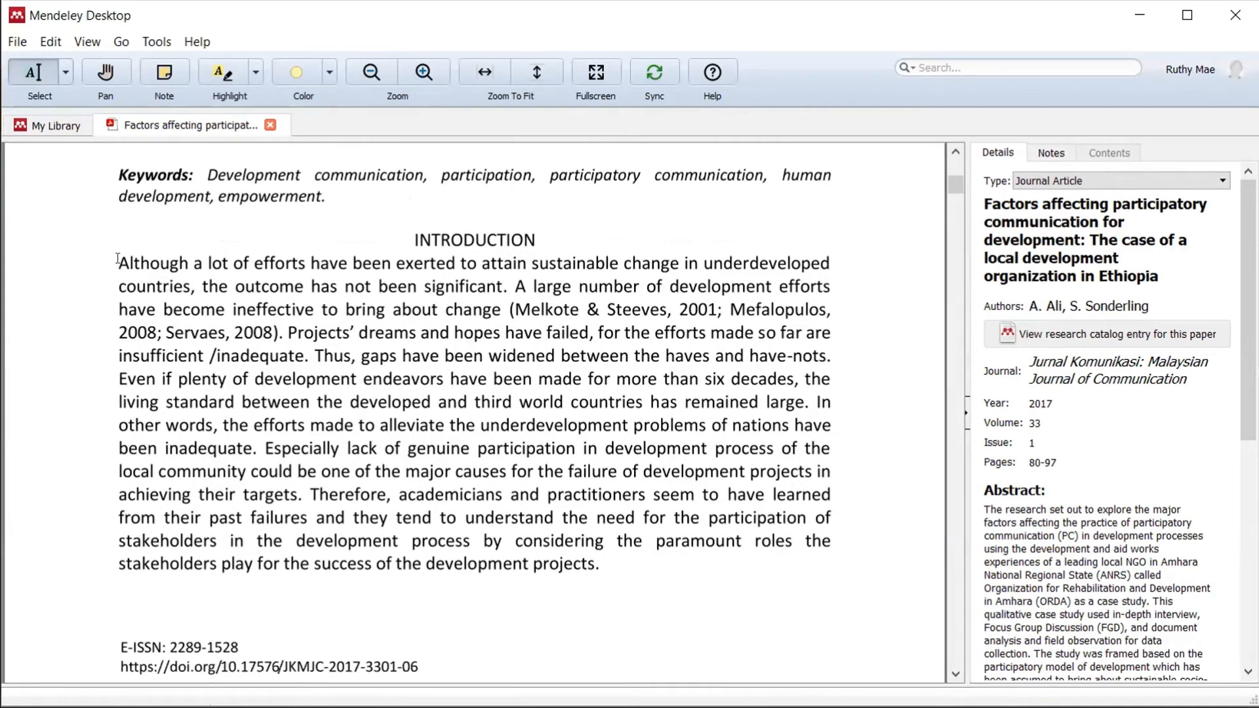
Step: Highlight the Introduction's first sentence, "Although a lot of efforts have been exerted…", in yellow and view the highlight's options
left_click_drag(119, 259, 505, 286)
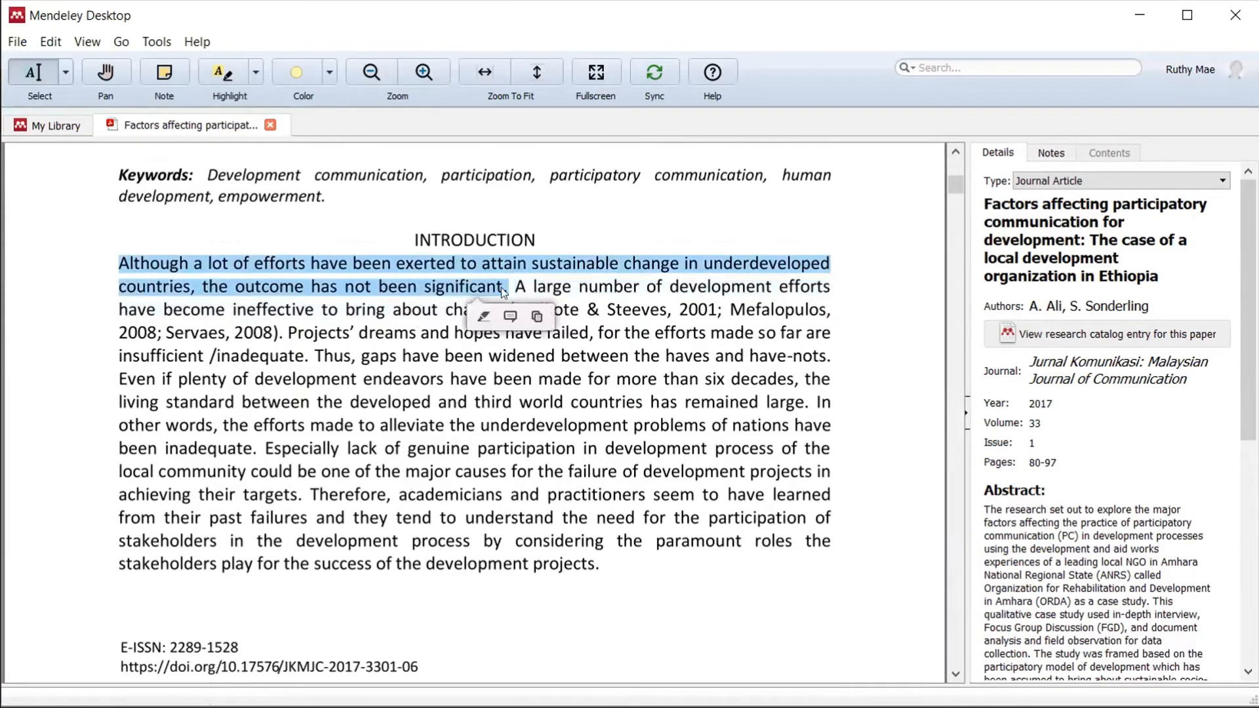
left_click(224, 78)
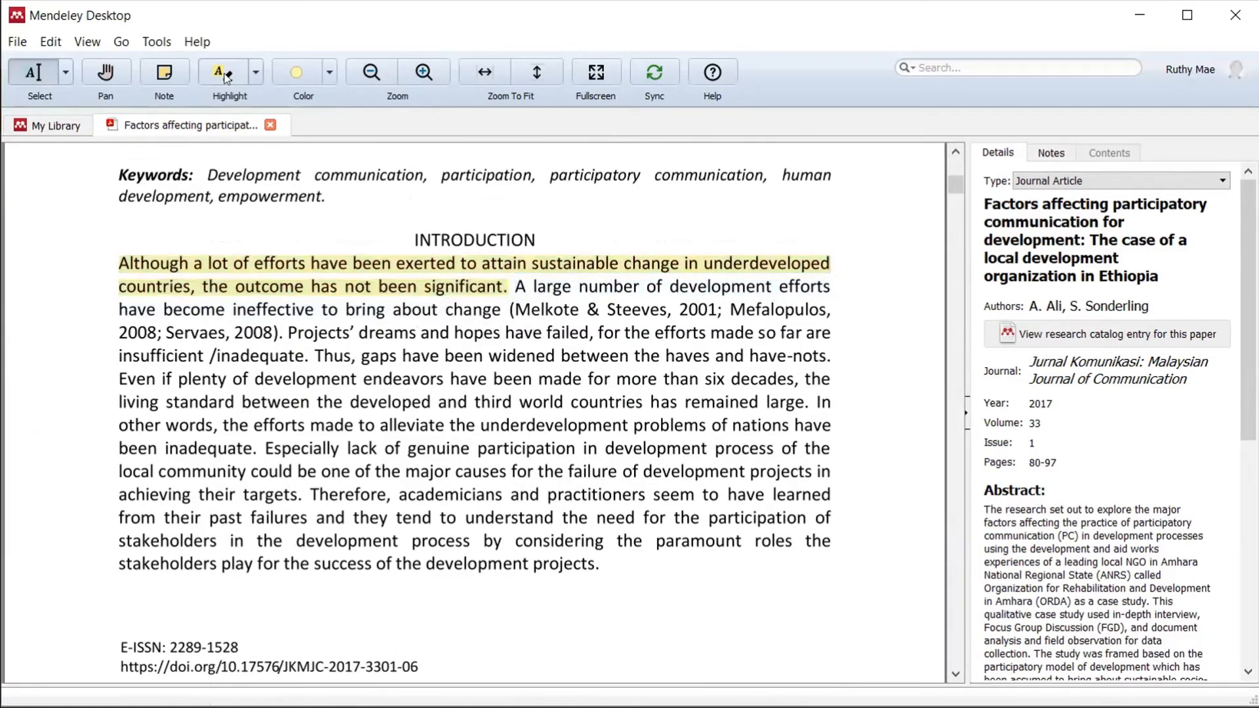
left_click(242, 274)
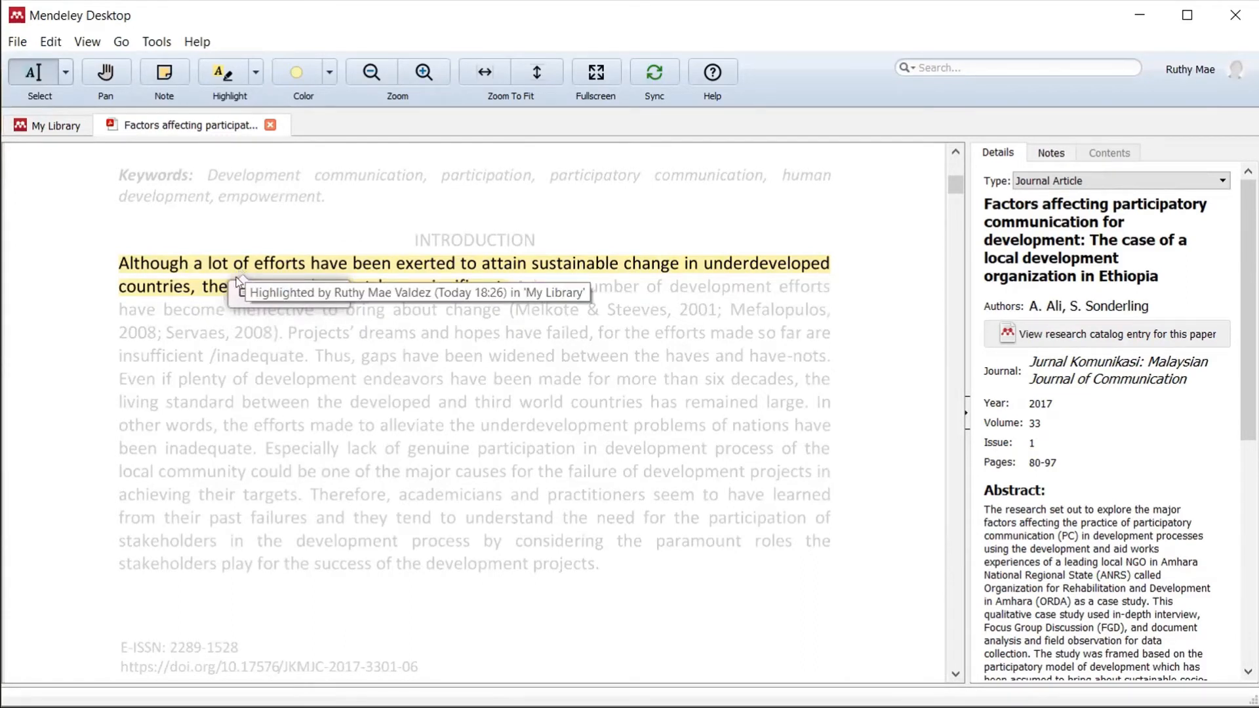
left_click(172, 301)
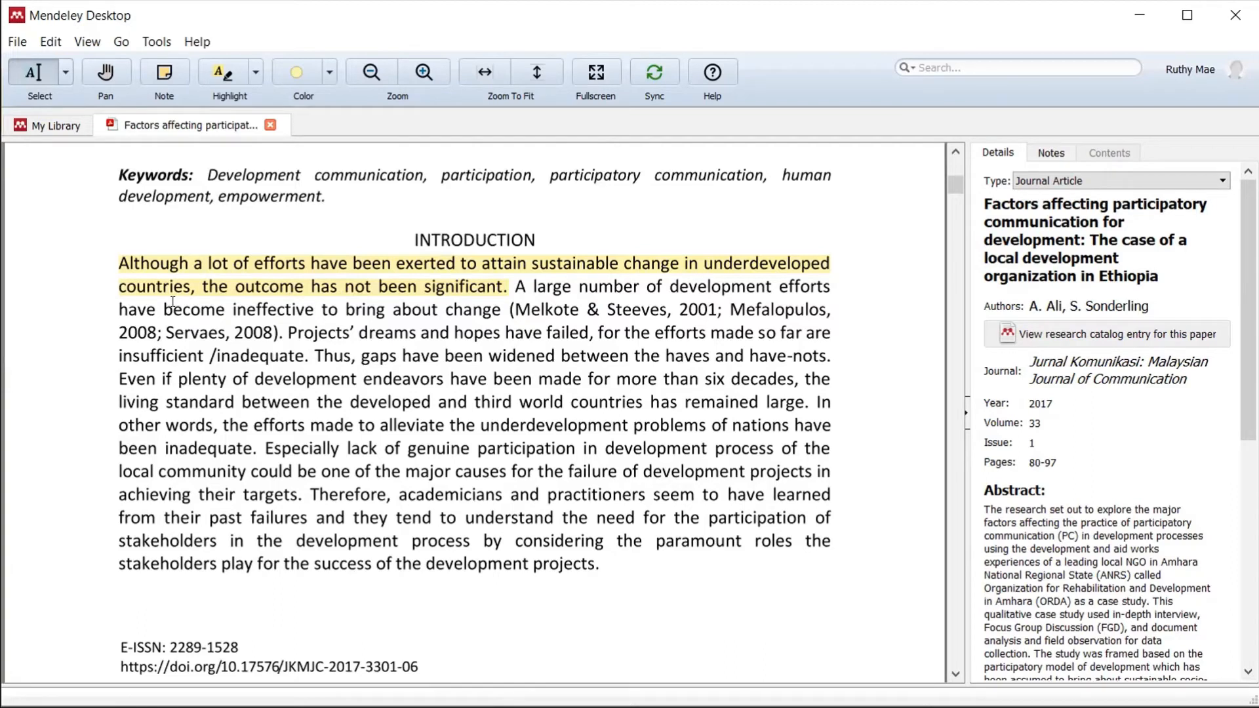
left_click(215, 288)
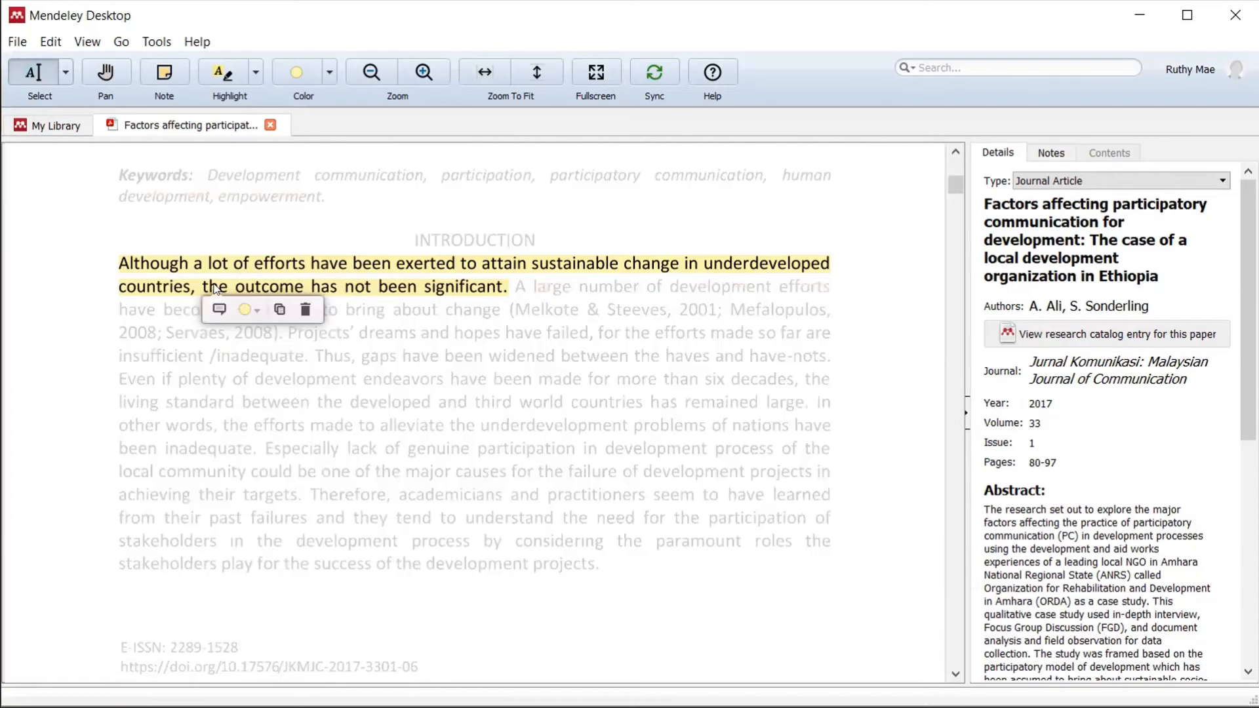
left_click(53, 301)
Step: Highlight the following passage in yellow, from "A large number of development efforts" through "insufficient /inadequate."
left_click_drag(516, 287, 311, 354)
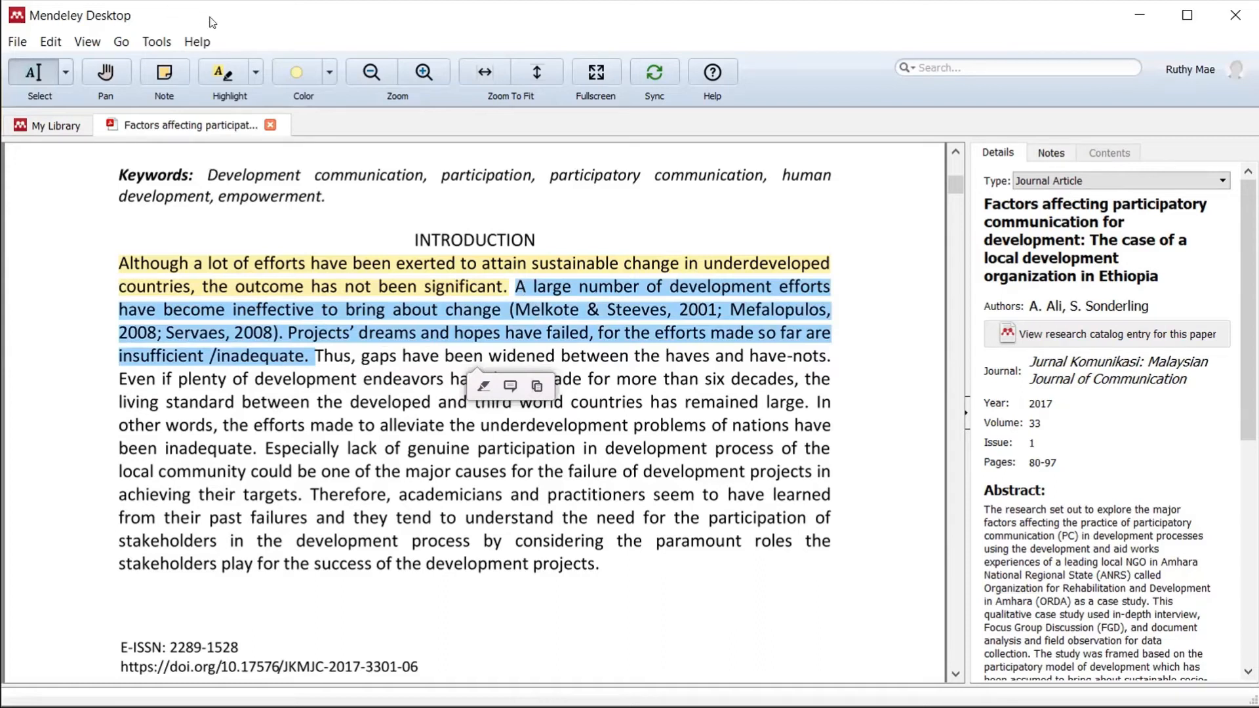
left_click(257, 74)
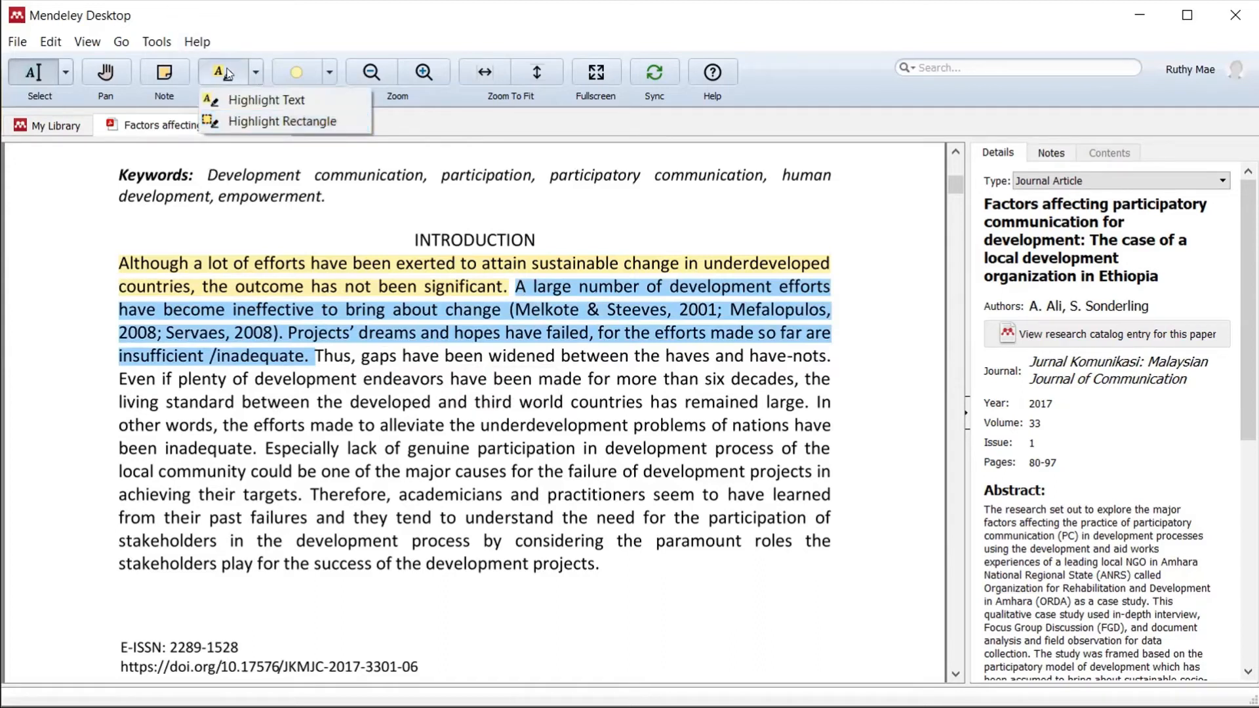
left_click(228, 73)
left_click(228, 74)
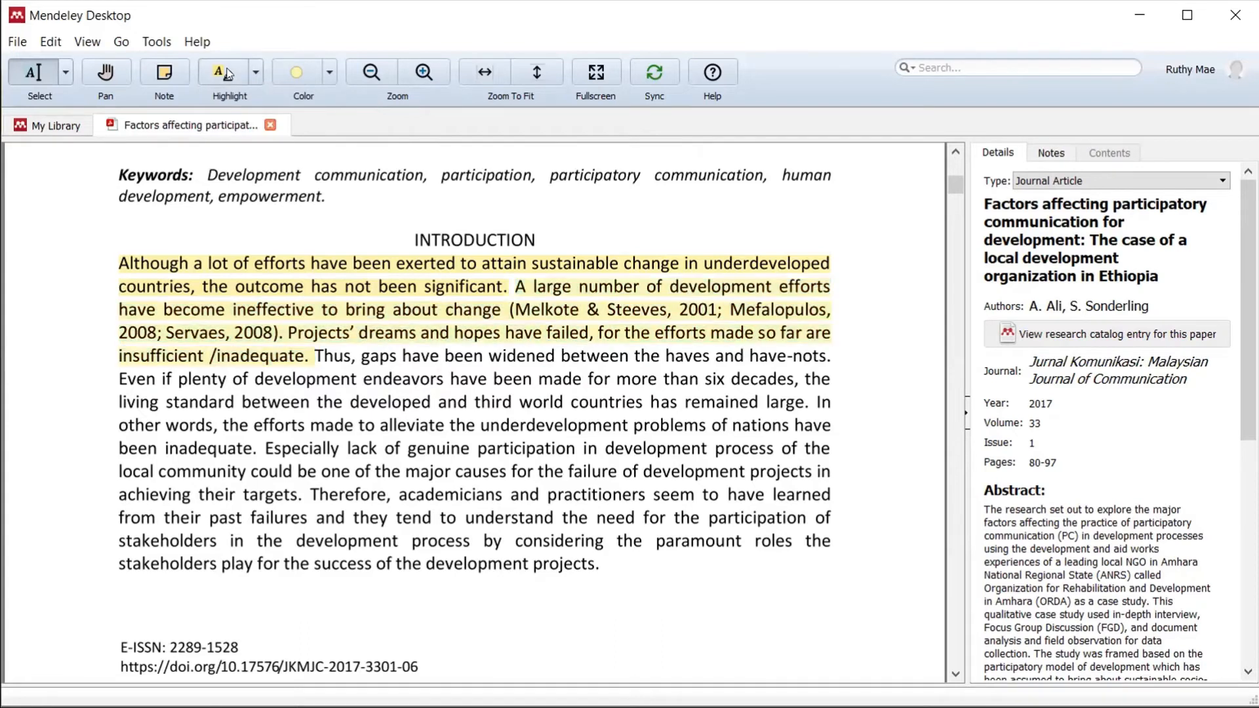
Step: Set the highlight color to Red and highlight the passage from "A large number of development efforts" through "insufficient /inadequate" again
left_click(257, 74)
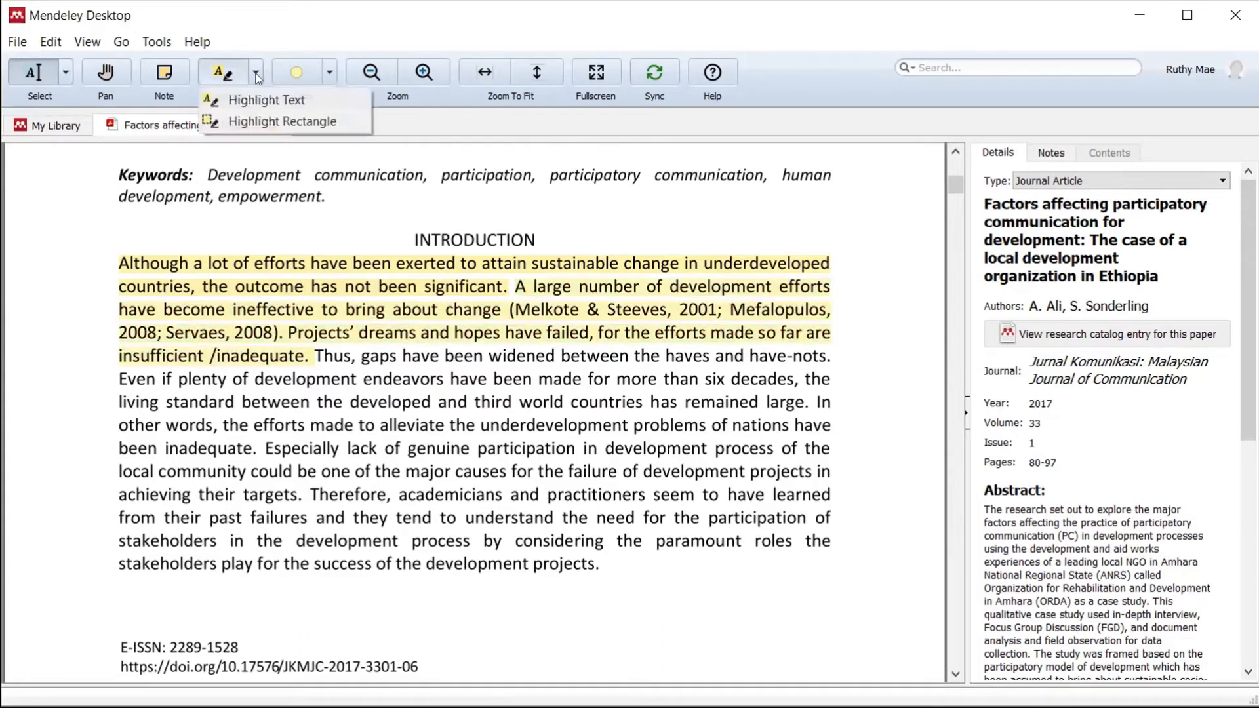
left_click(317, 74)
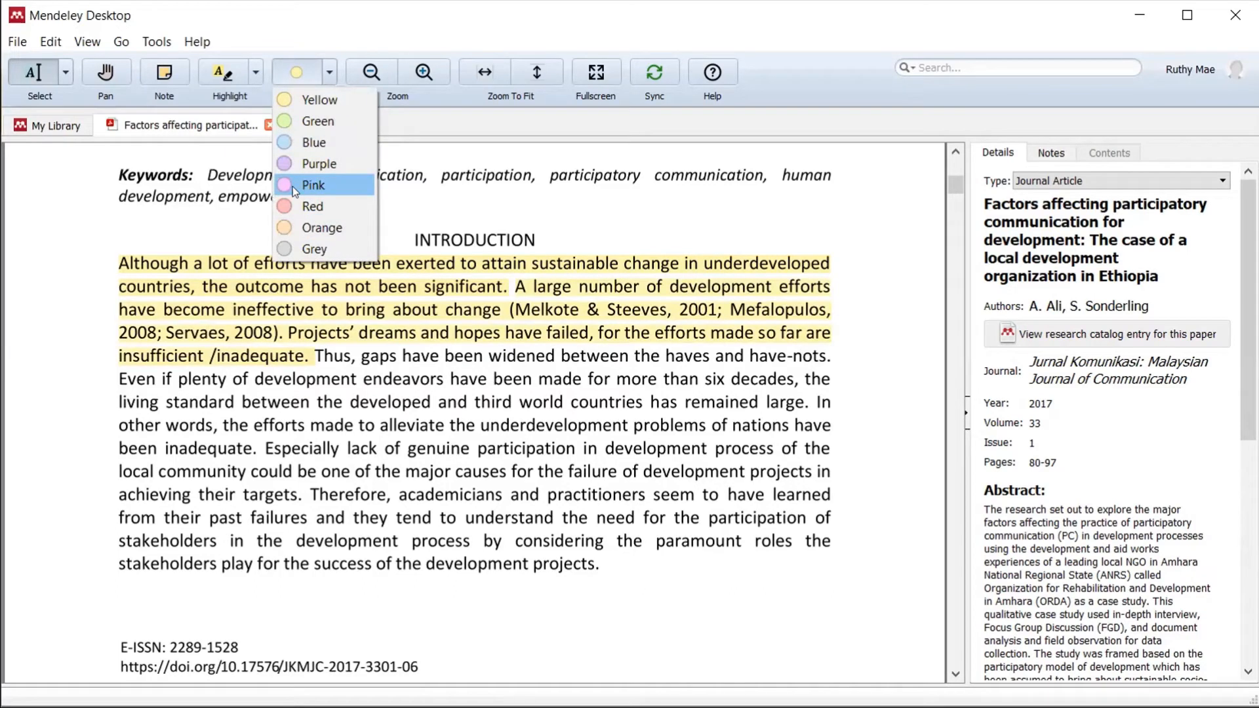
left_click(287, 204)
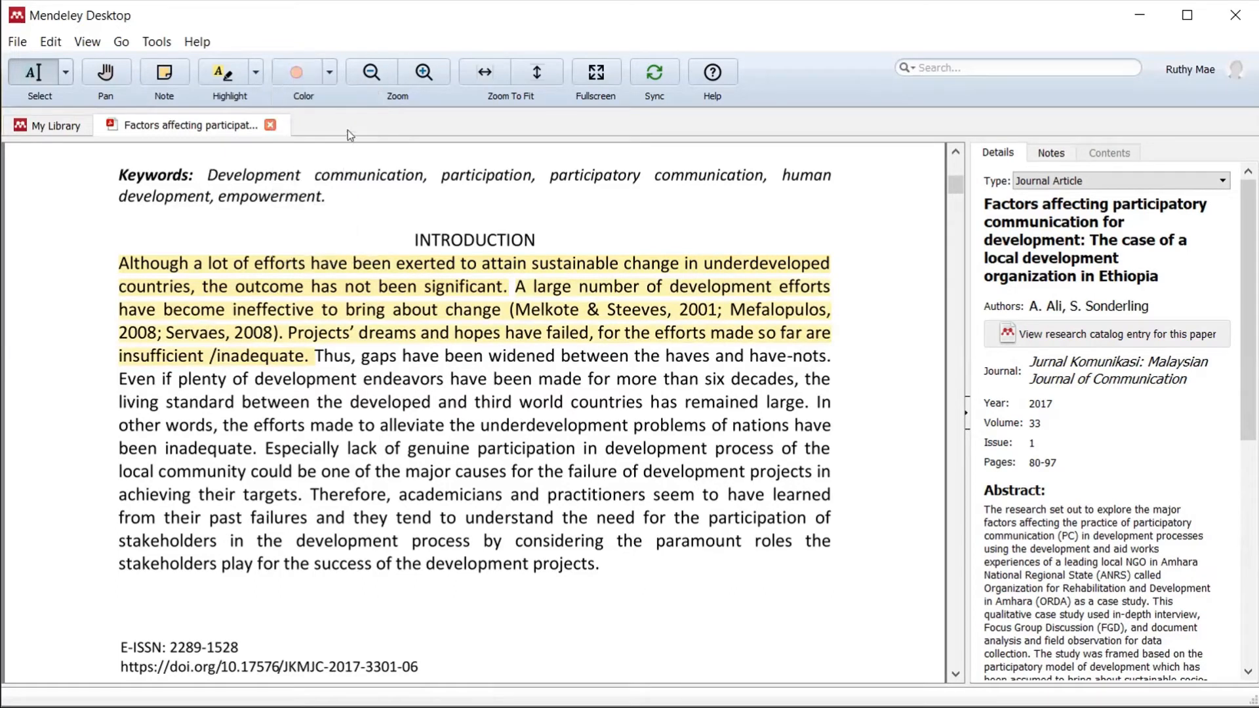
left_click_drag(517, 314, 314, 362)
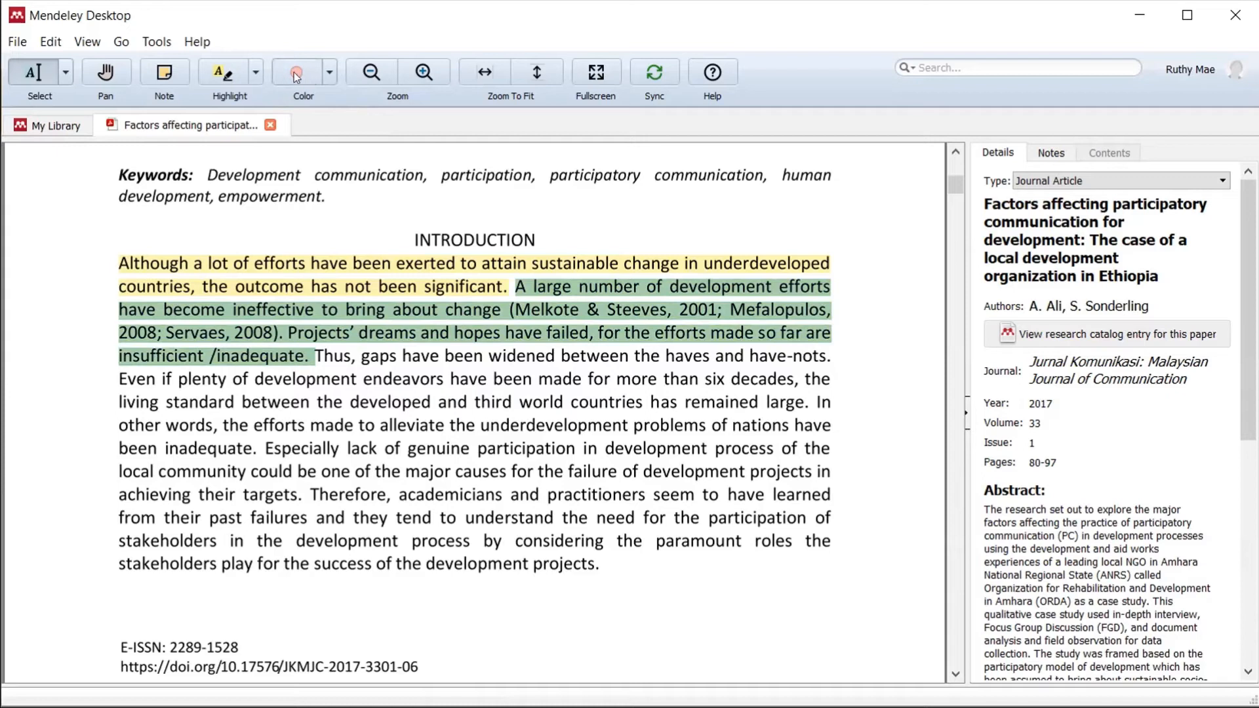
left_click(370, 224)
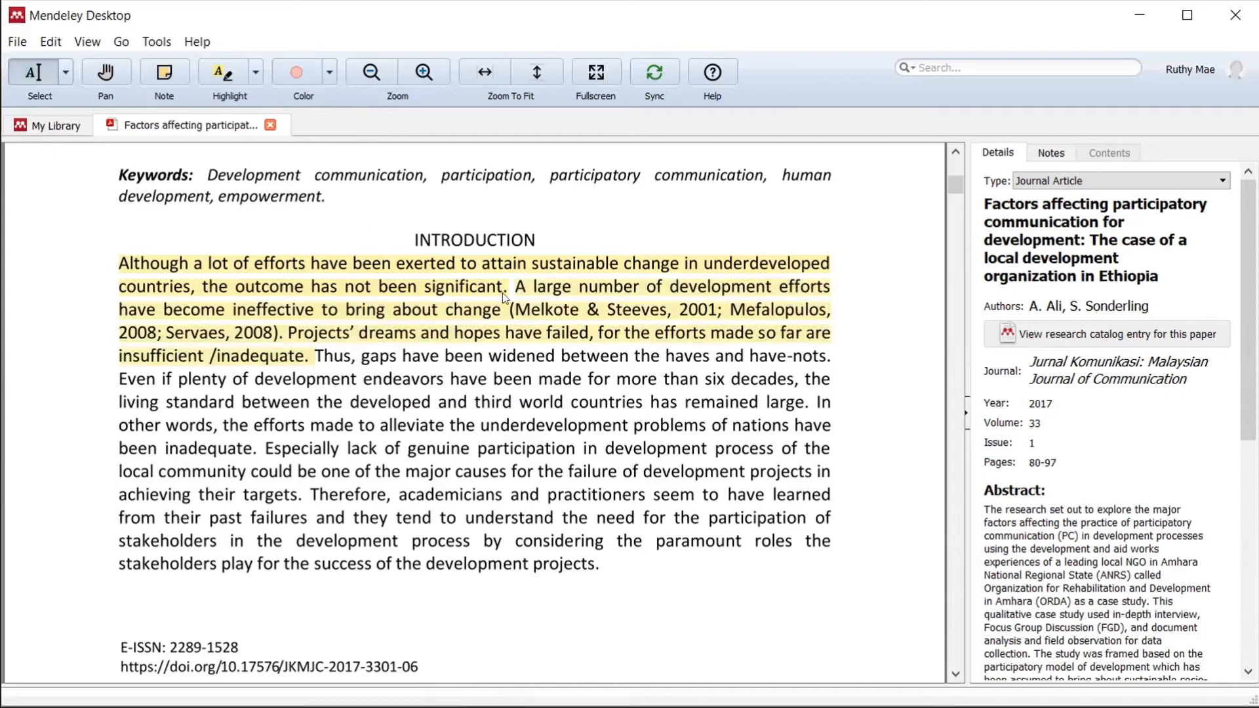
left_click_drag(517, 290, 313, 365)
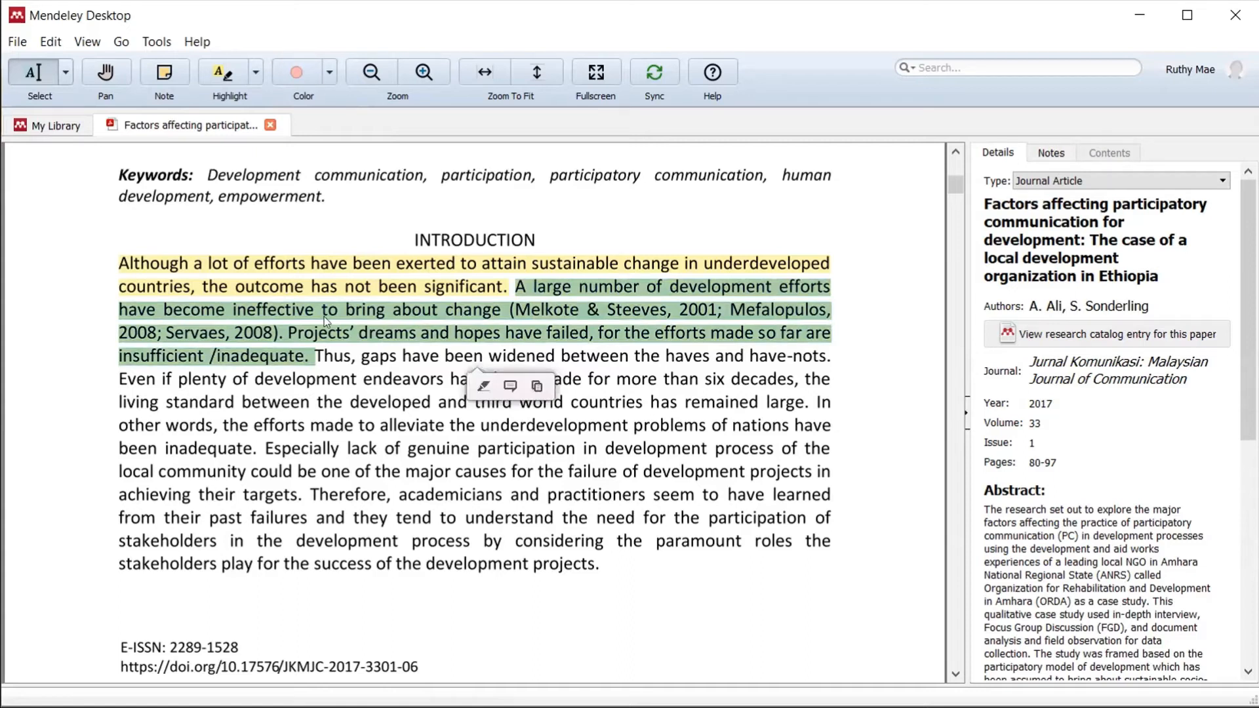
left_click(484, 386)
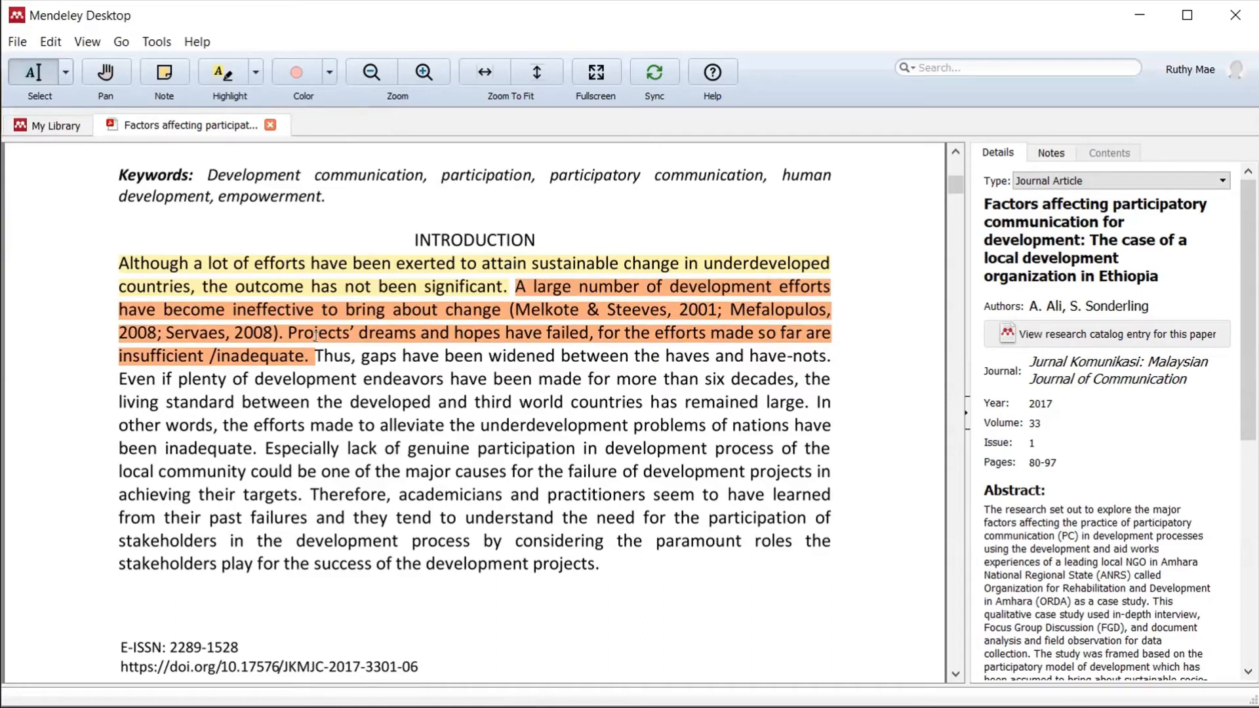
Step: Add a note reading "This is the main idea" on the Introduction's first sentence
left_click(120, 269)
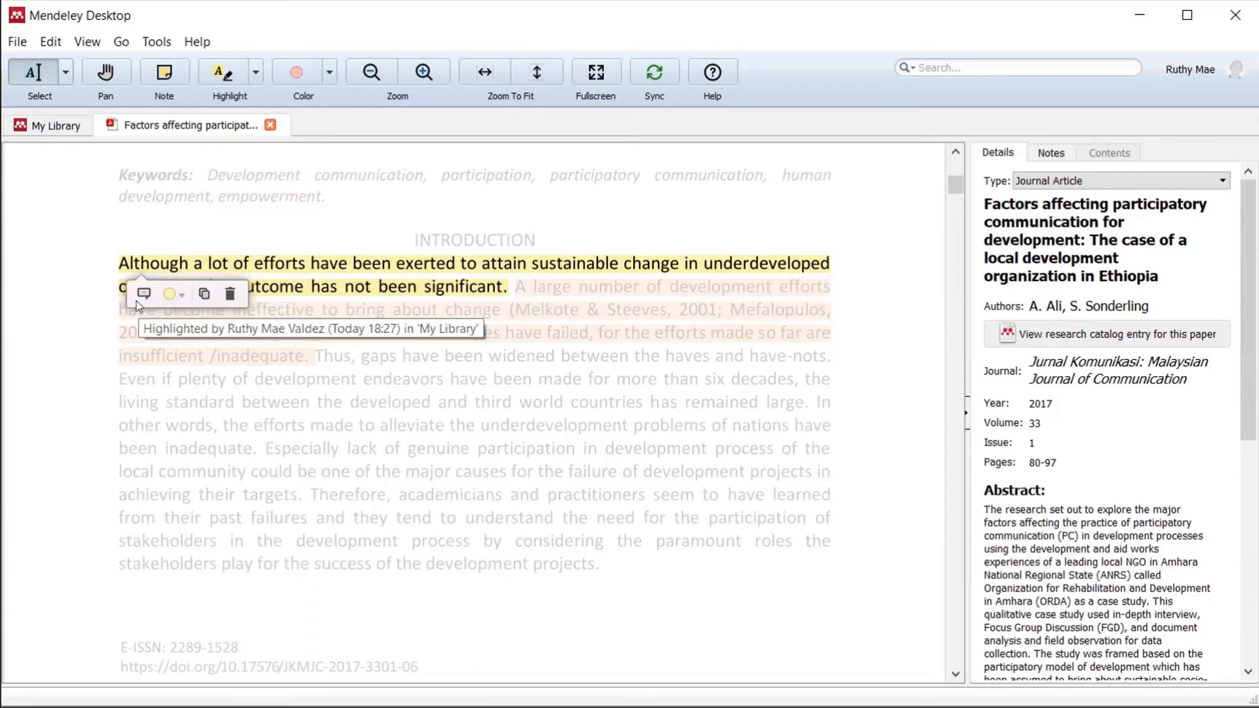
left_click(160, 78)
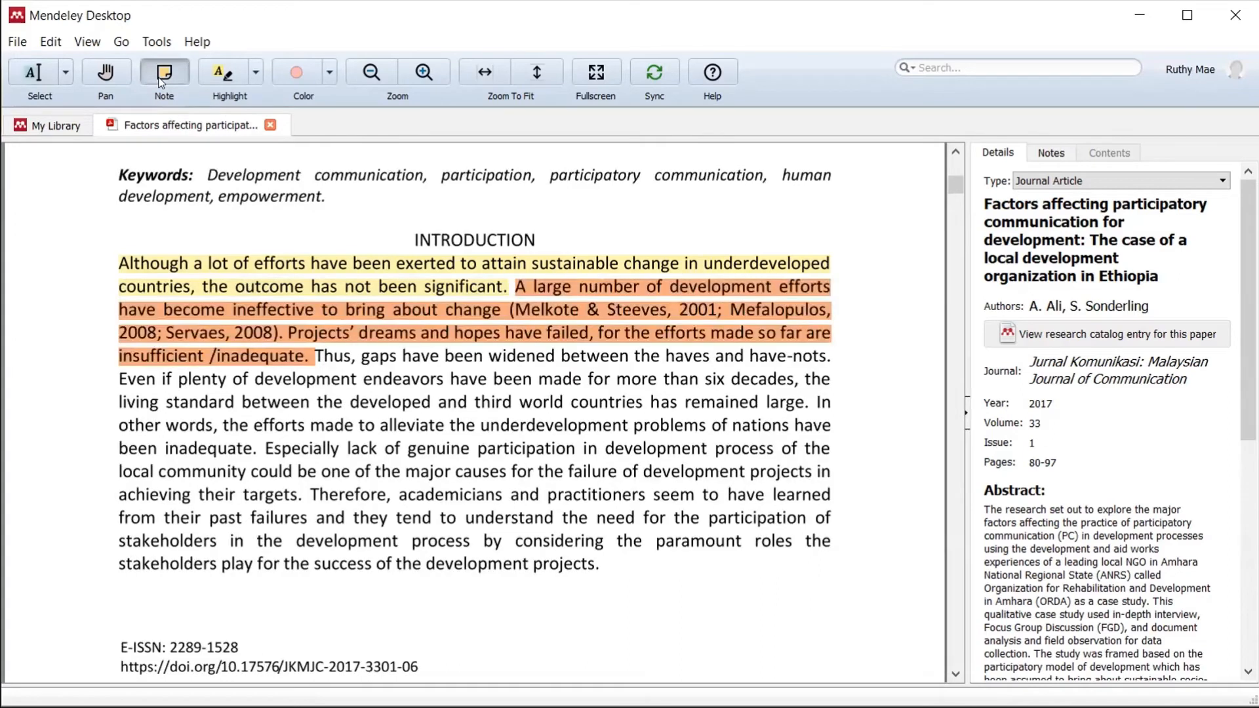
left_click(310, 269)
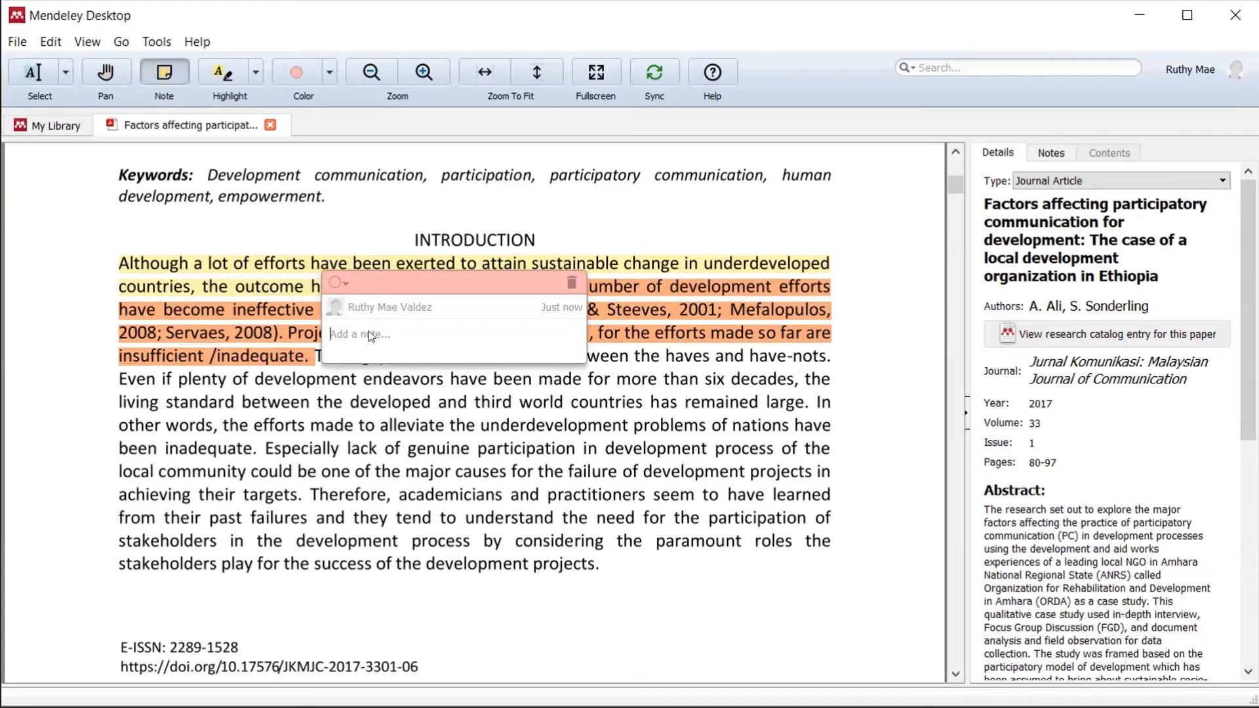
type("T")
right_click(369, 334)
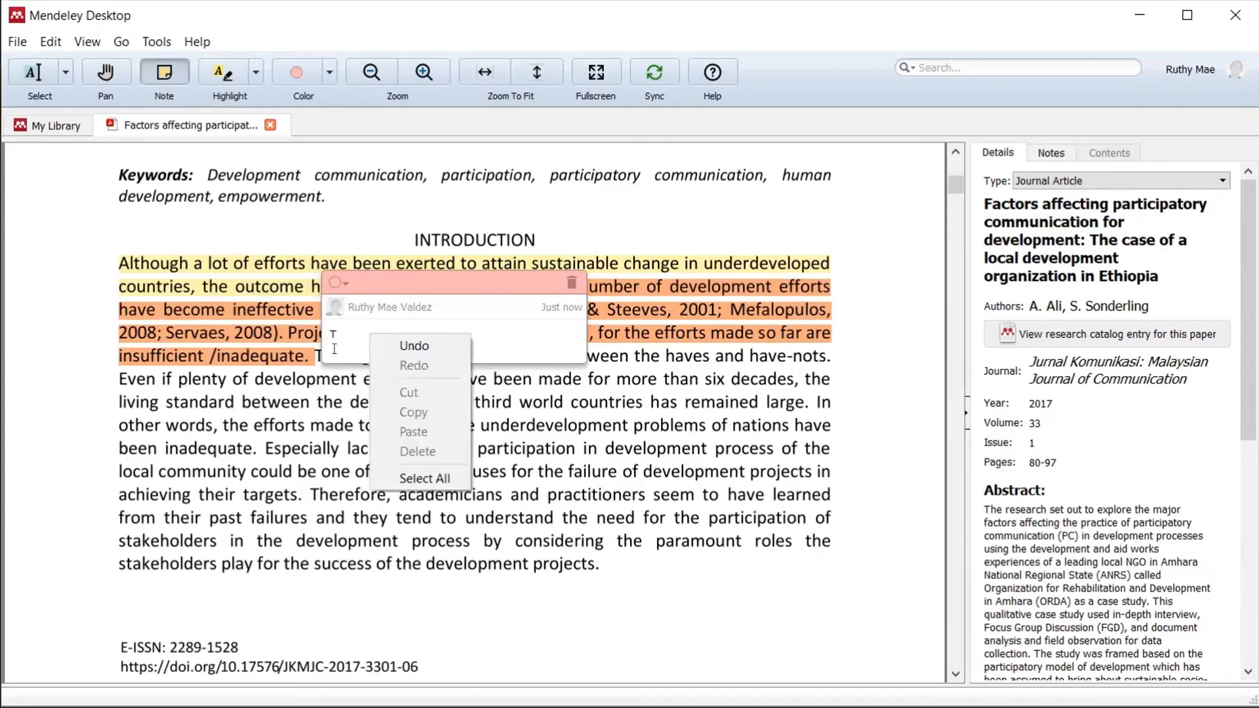
left_click(335, 349)
type("his is the maind")
key("BackSpace")
type("maind")
key("BackSpace")
type("idea")
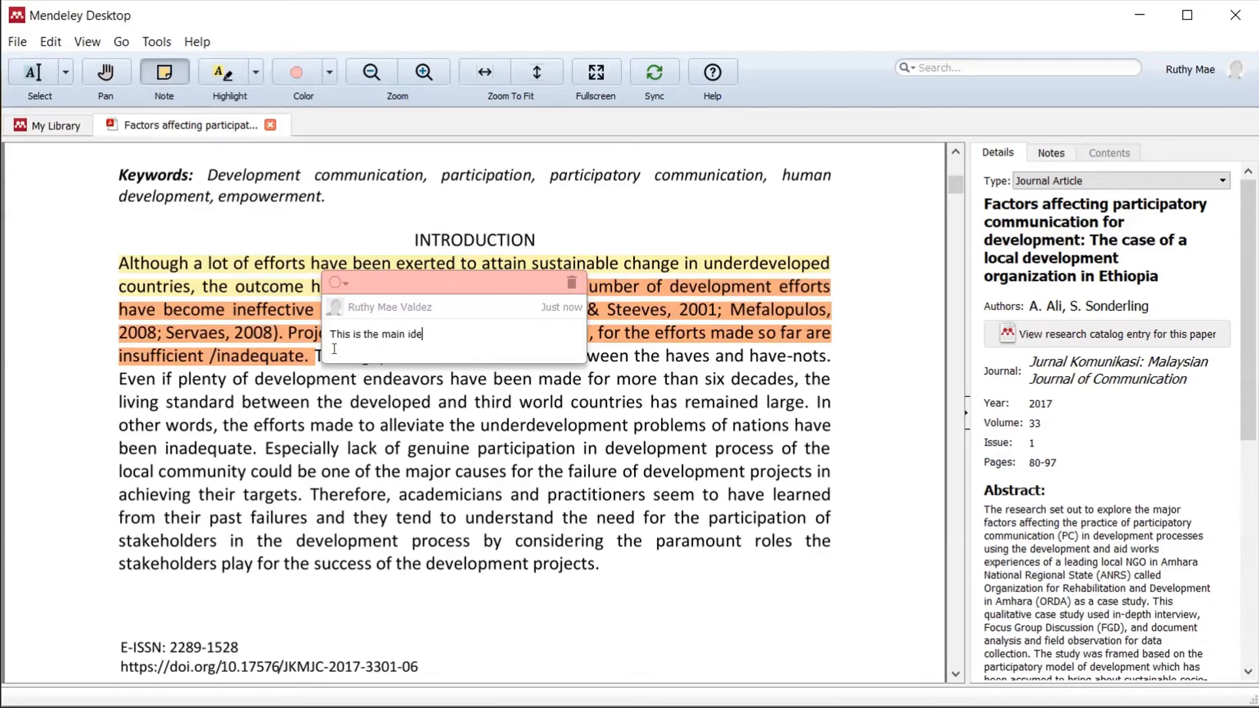
left_click(619, 362)
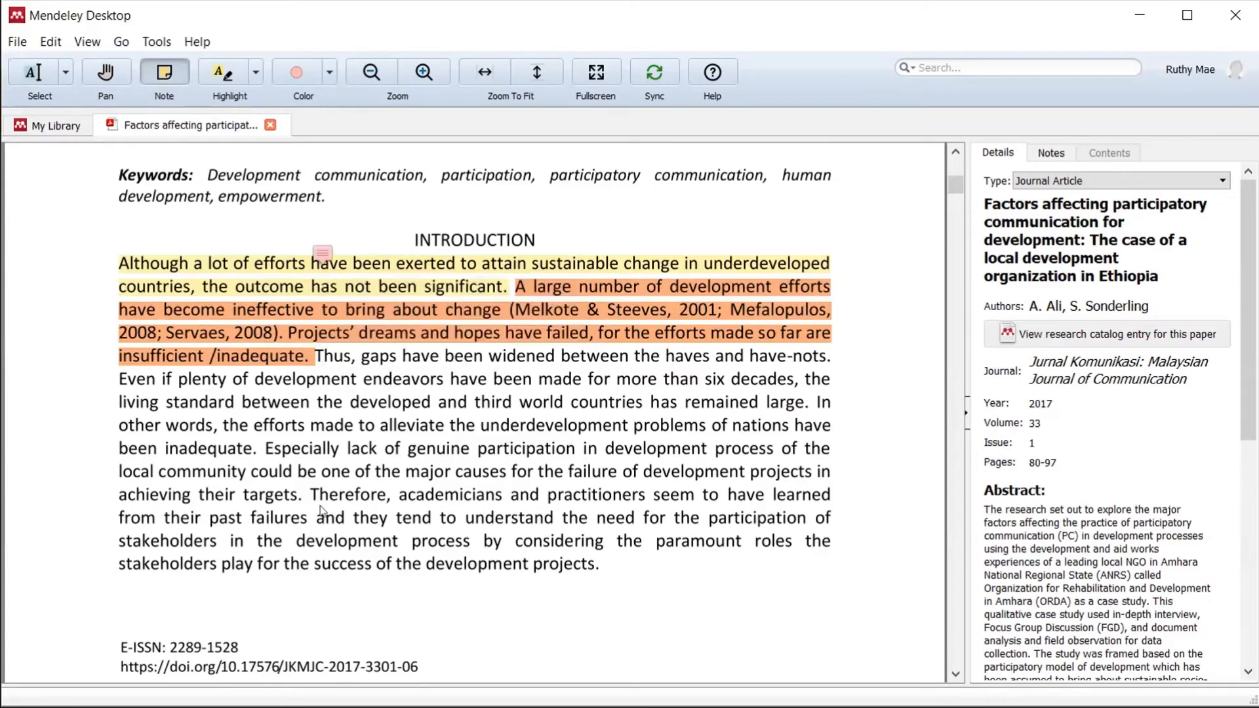
Step: Add a note reading "This is a great example!" at the start of the "On the other hand" paragraph on page 2
scroll(321, 510, "down", 12)
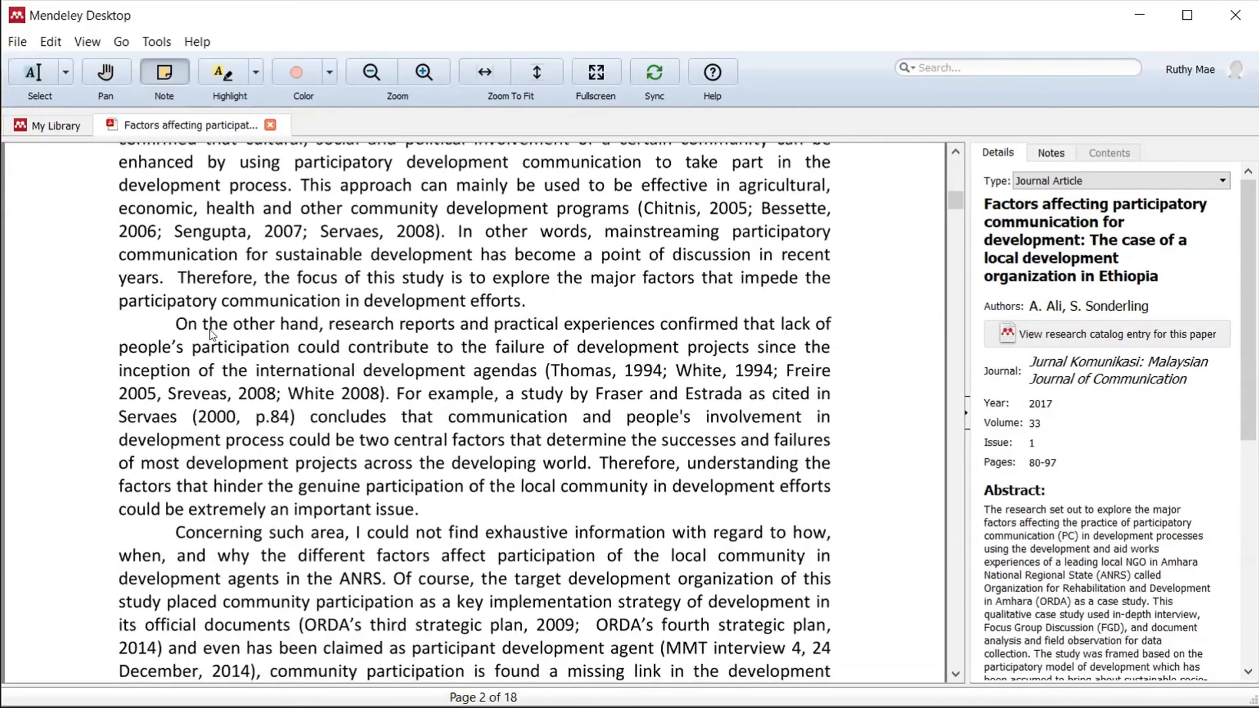
left_click(178, 324)
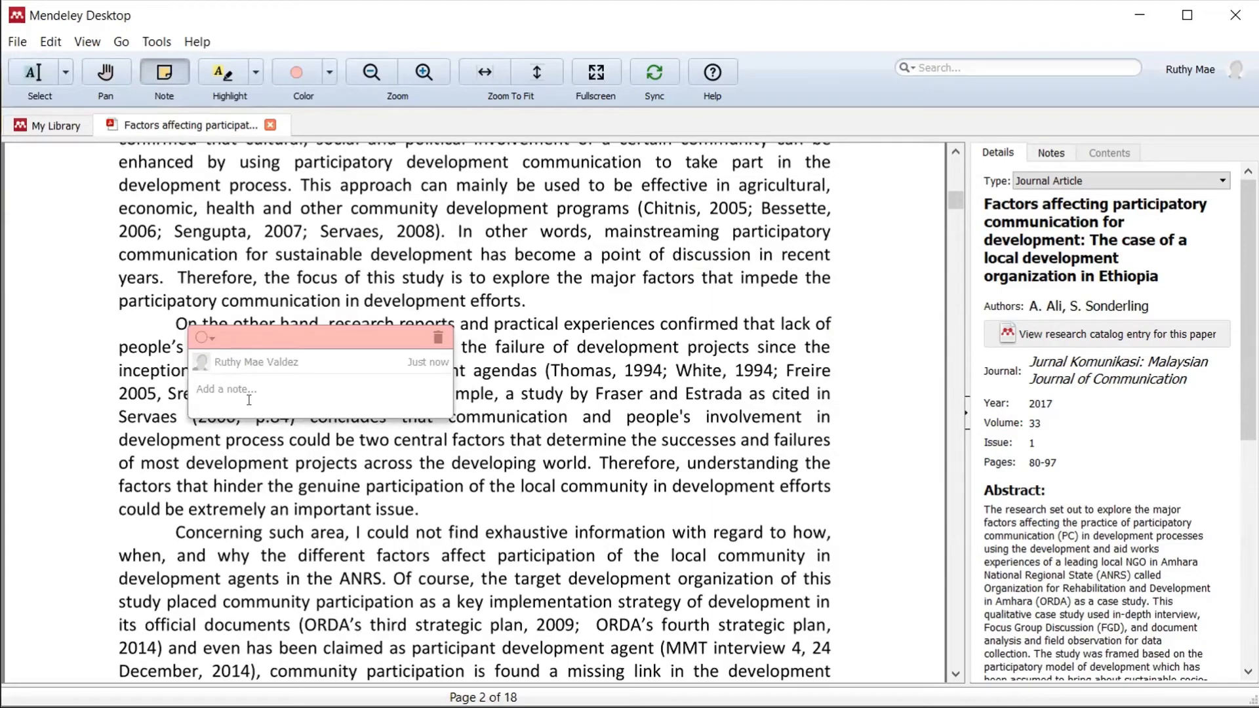
type("This is a great exaMPLE")
key("BackSpace")
key("BackSpace")
key("BackSpace")
key("BackSpace")
type("mple!")
left_click(588, 429)
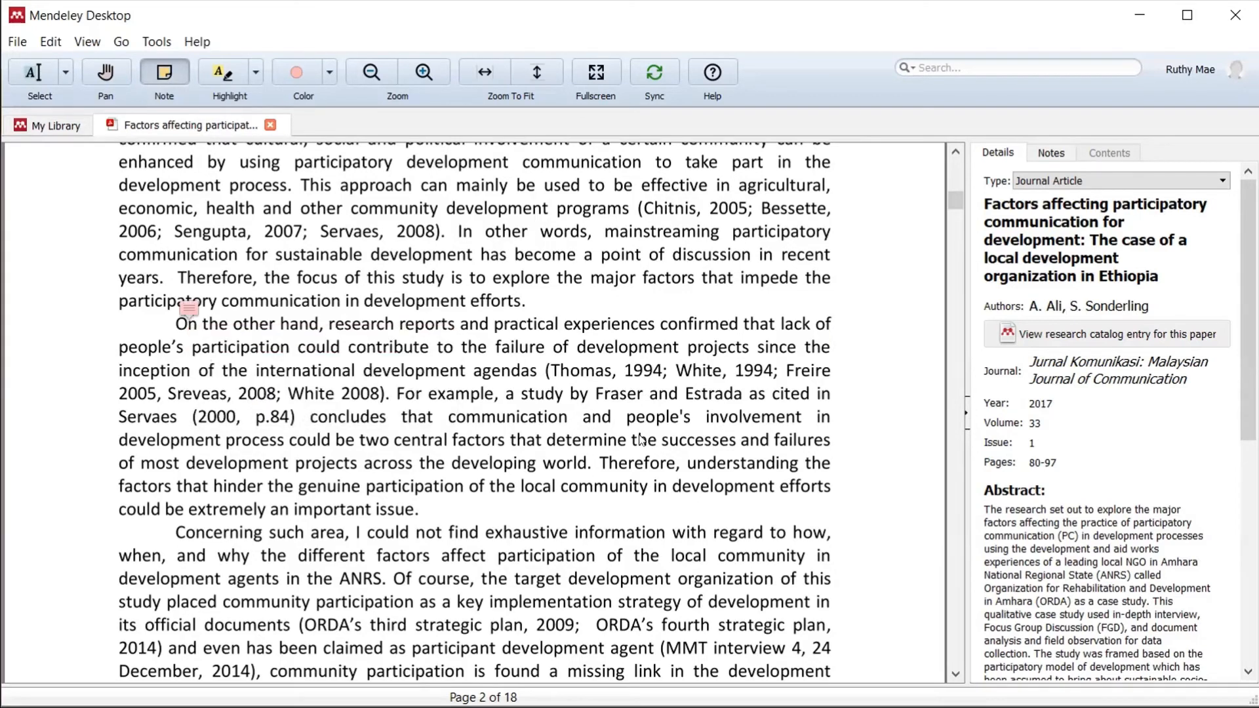
scroll(526, 213, "up", 12)
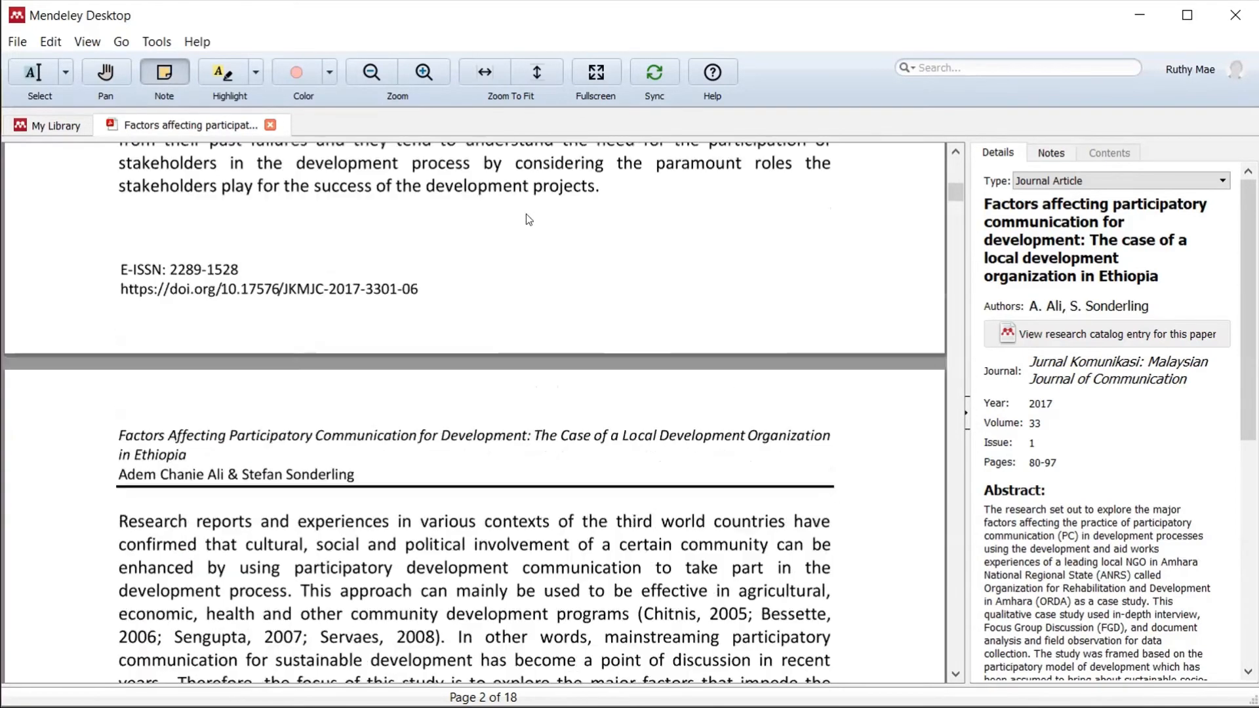
scroll(526, 213, "down", 2)
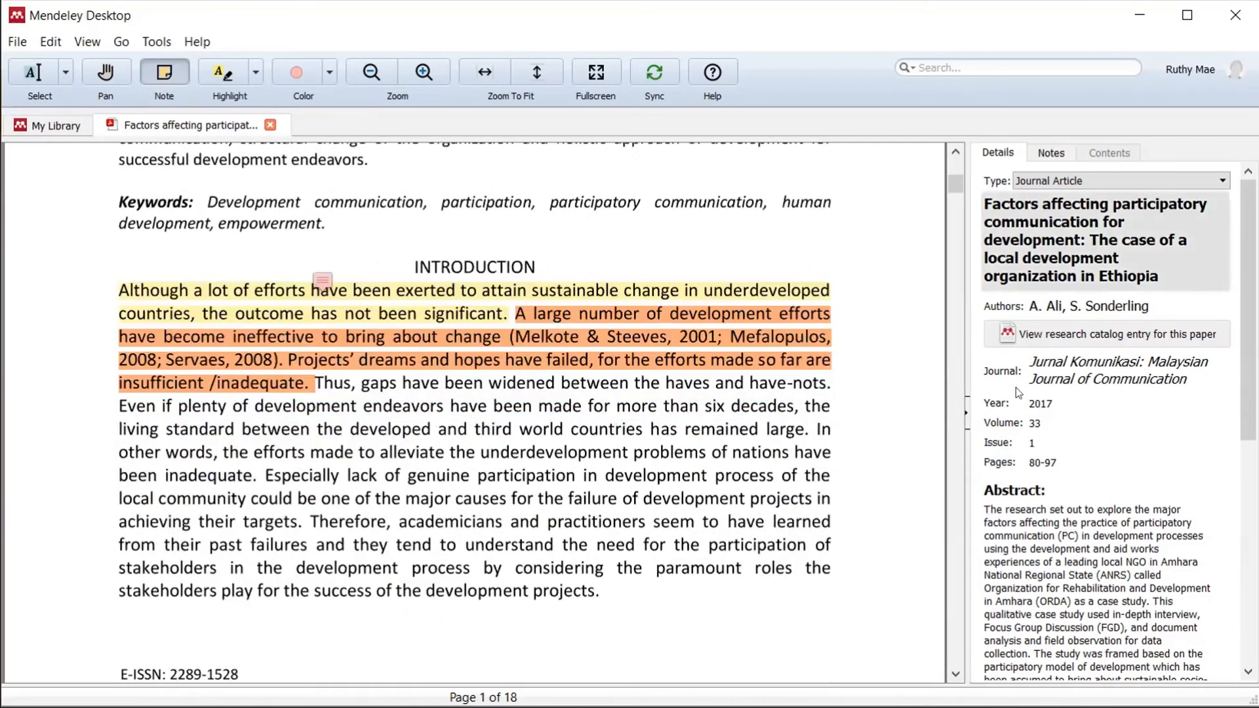
Step: Show the paper's private annotations and go to the "This is a great example!" note in the PDF
scroll(1082, 276, "down", 1)
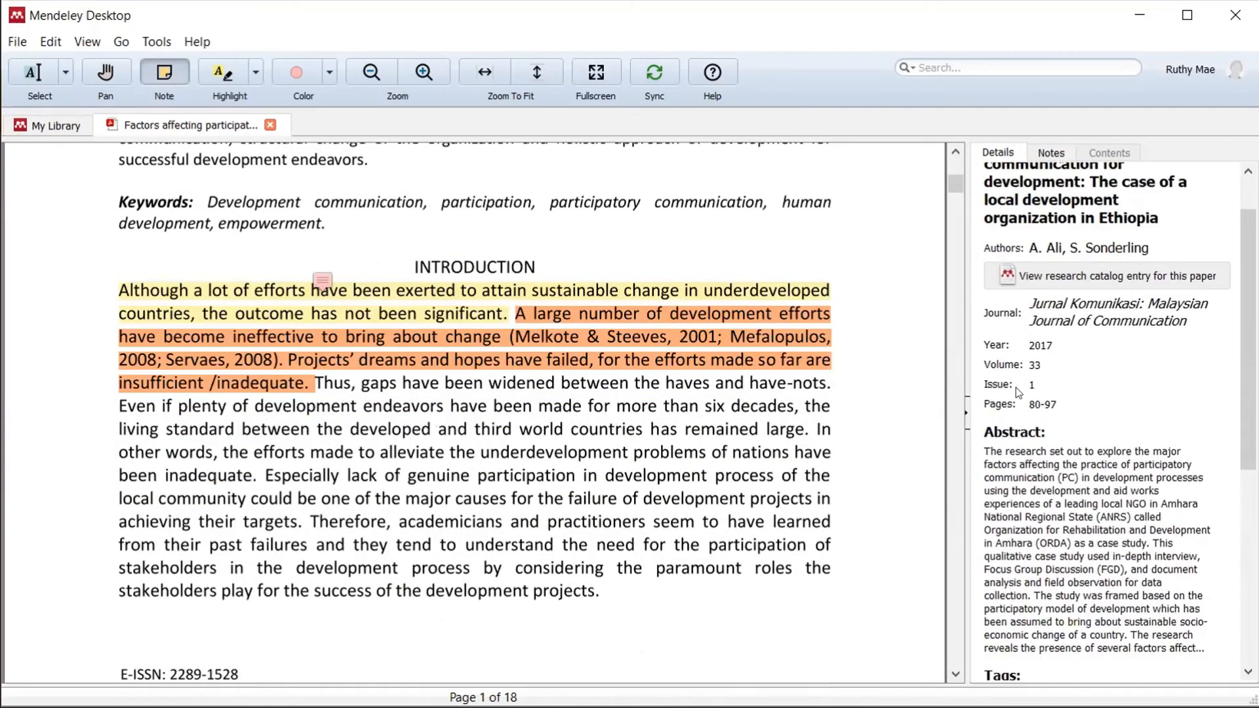
left_click(1041, 147)
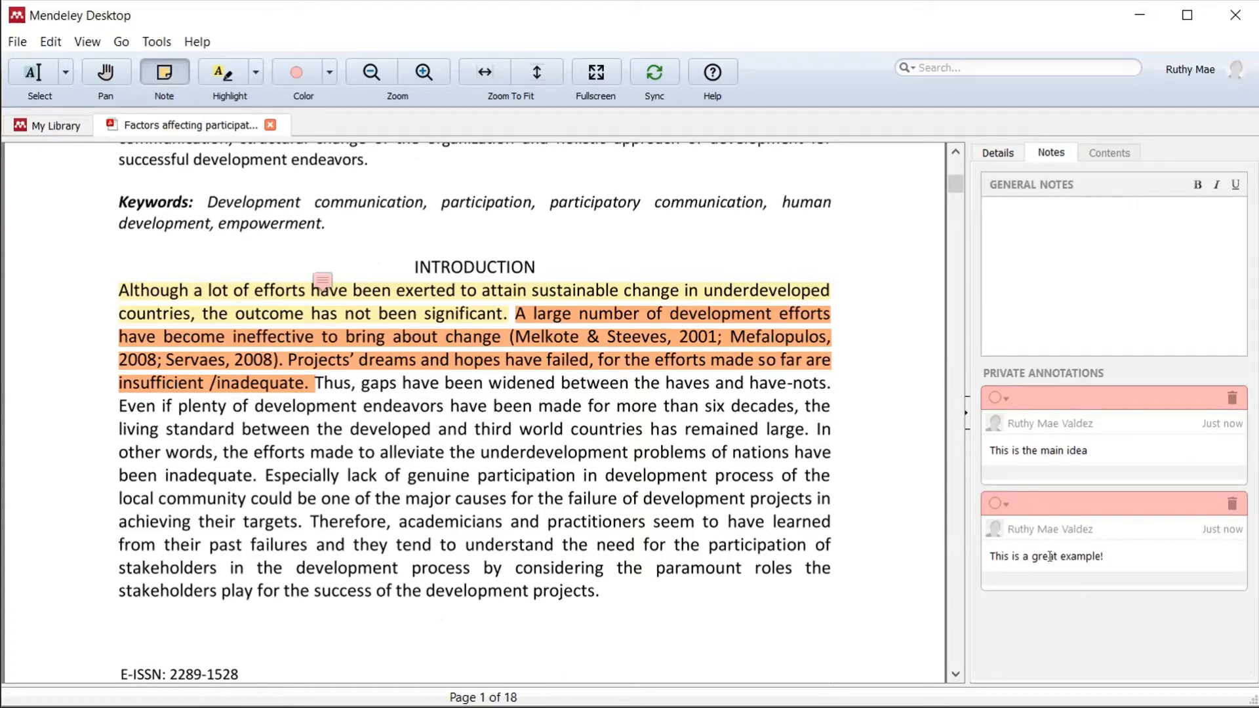
left_click(1064, 507)
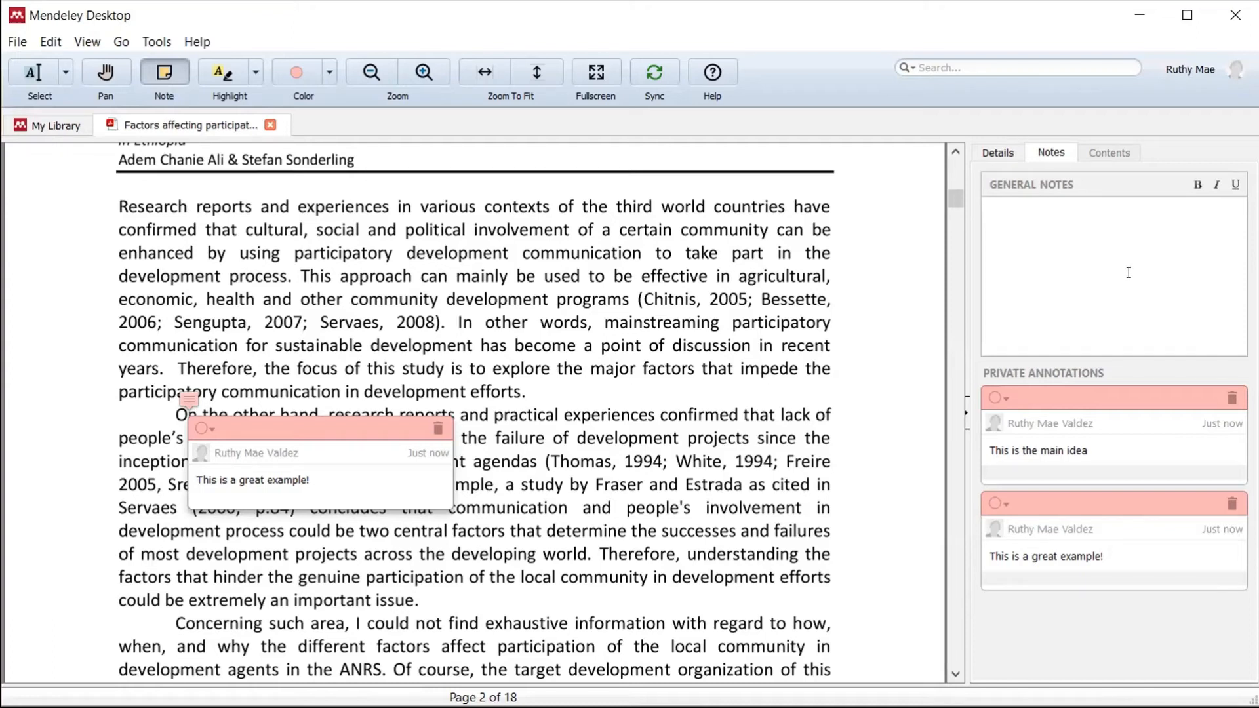
Step: Add the heading "Reminders:" to the paper's general notes and make it bold
type("Reminders:")
left_click_drag(1046, 213, 975, 215)
left_click(1198, 186)
left_click(1128, 206)
Step: Add the line "-Highlight" below the Reminders heading in the general notes and remove its bold formatting
key("Return")
type("fo")
key("BackSpace")
key("BackSpace")
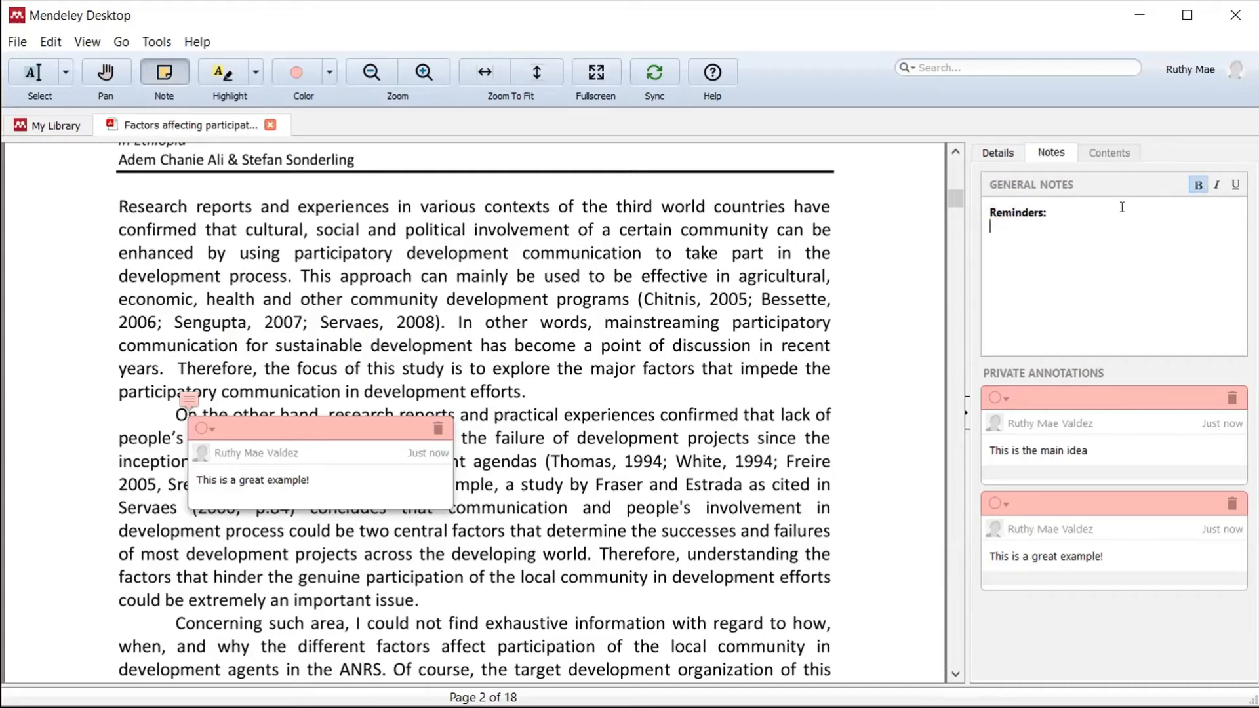
type("-Highlight")
key("BackSpace")
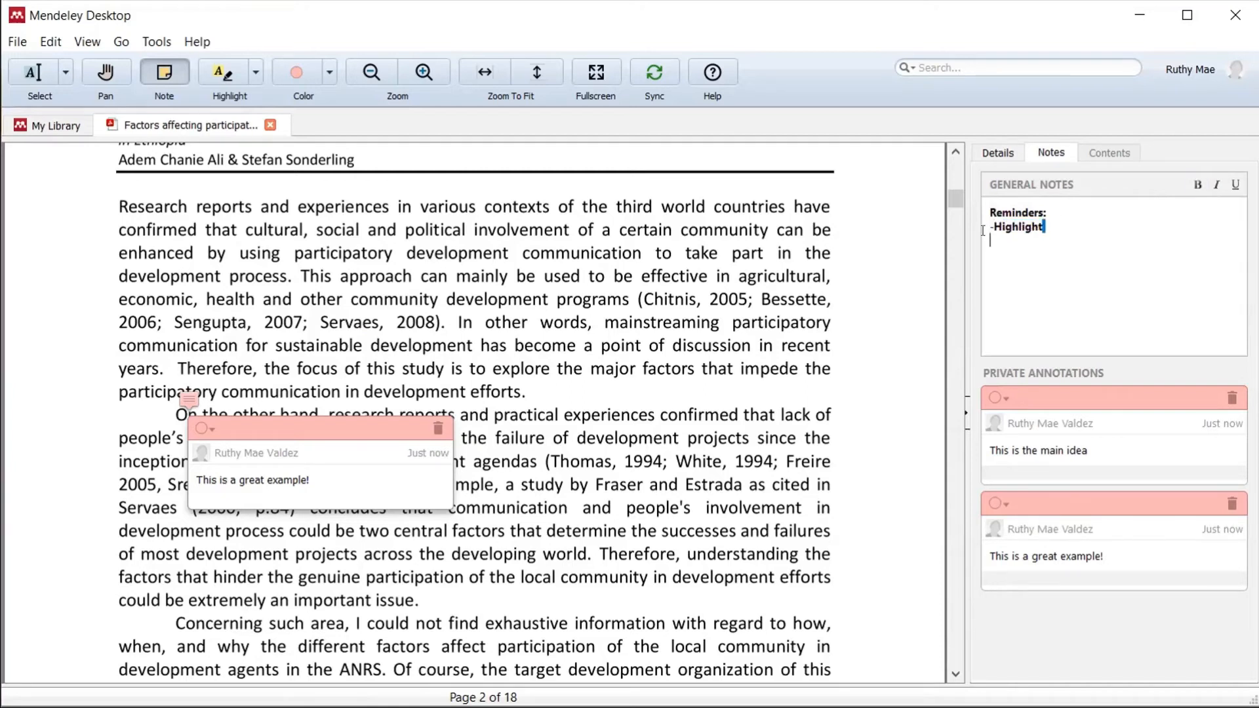
left_click_drag(1044, 227, 983, 224)
left_click(1198, 185)
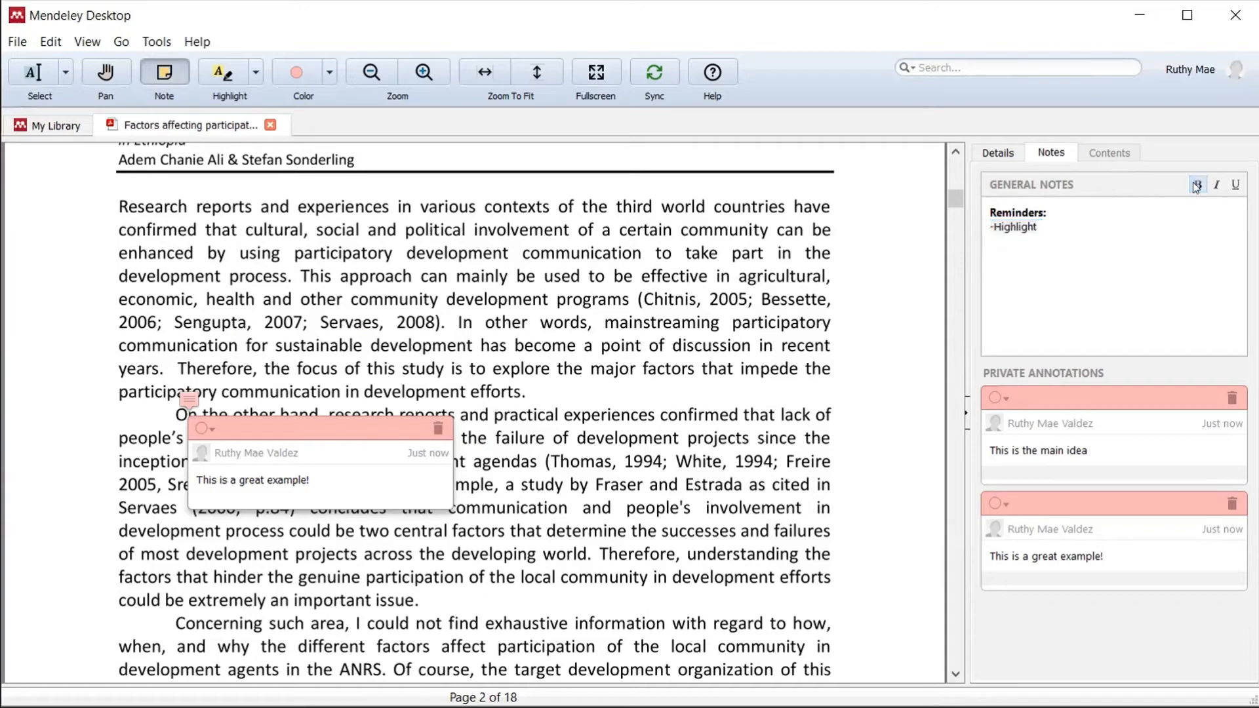
left_click_drag(1038, 227, 989, 222)
left_click(1041, 224)
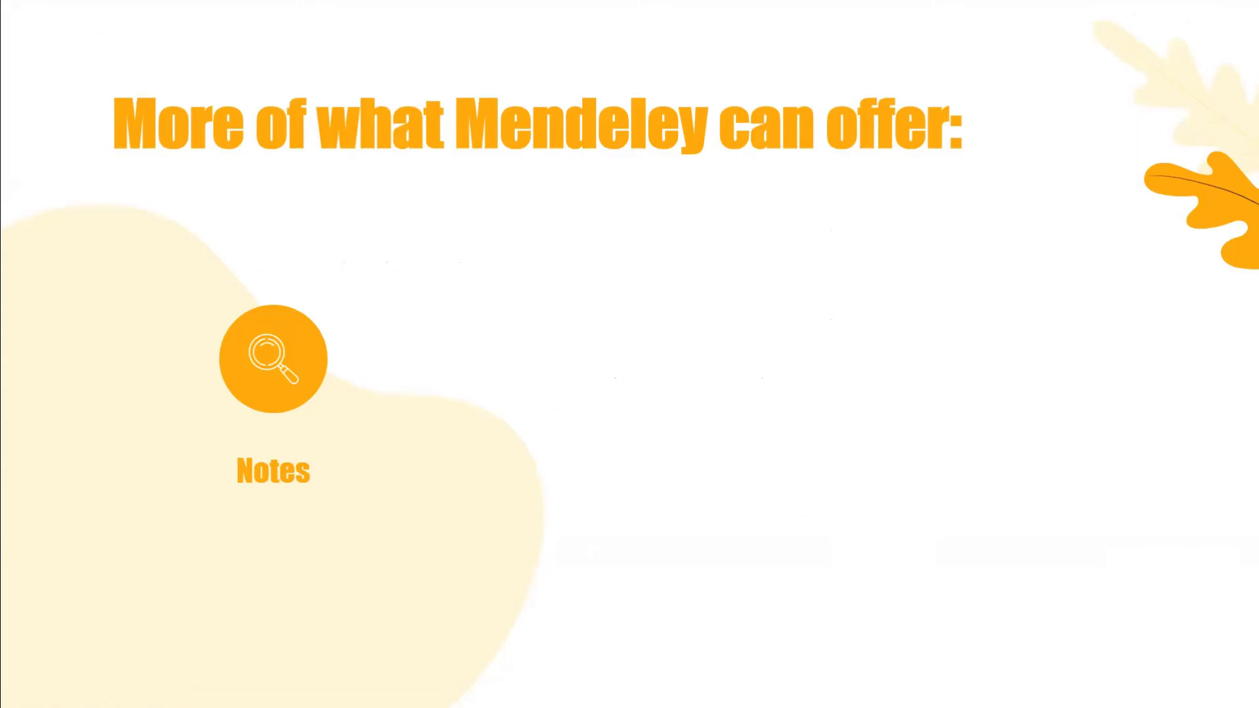
left_click(793, 409)
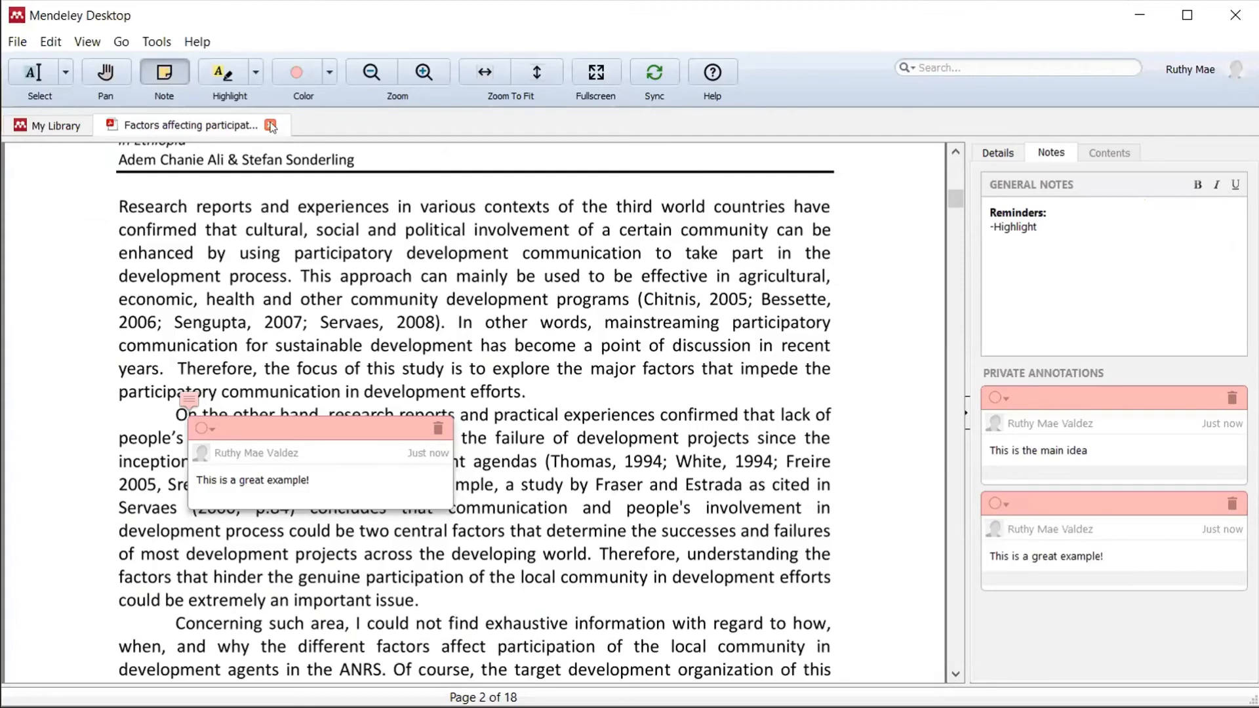
Step: Close the PDF and re-enter the tag "section 1" for "Factors affecting participatory communication for development"
left_click(270, 124)
left_click(373, 209)
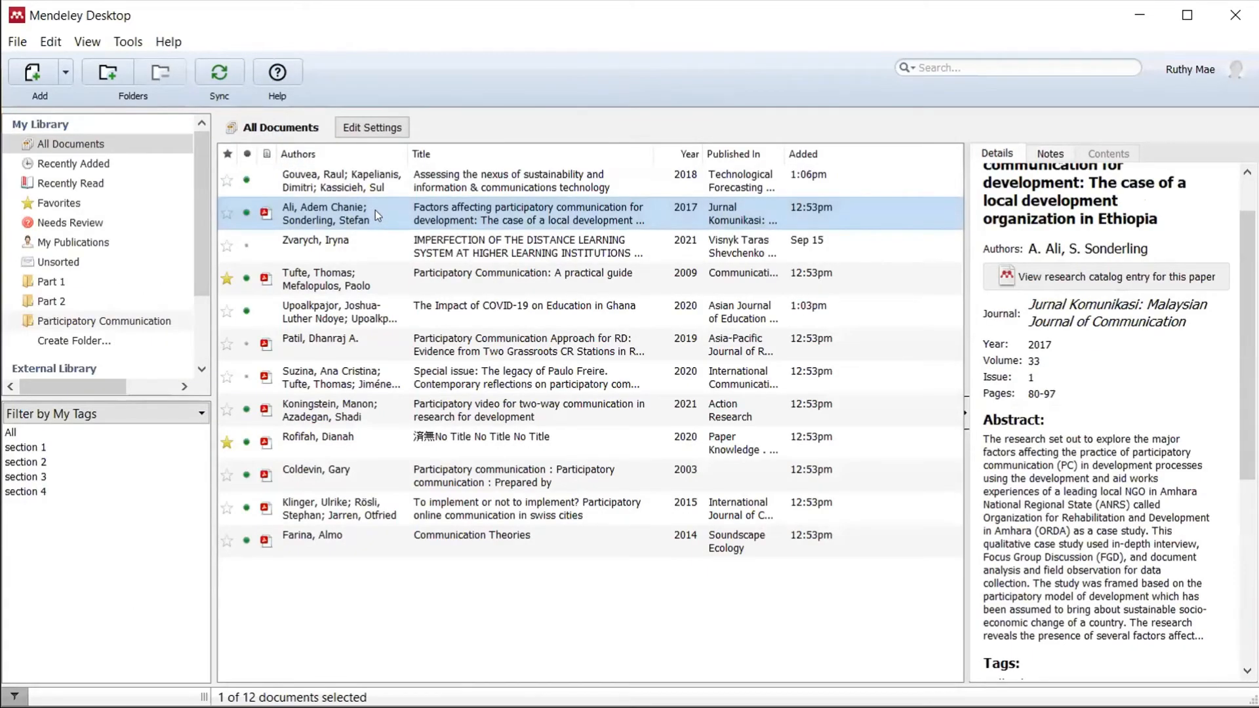
scroll(1029, 452, "down", 5)
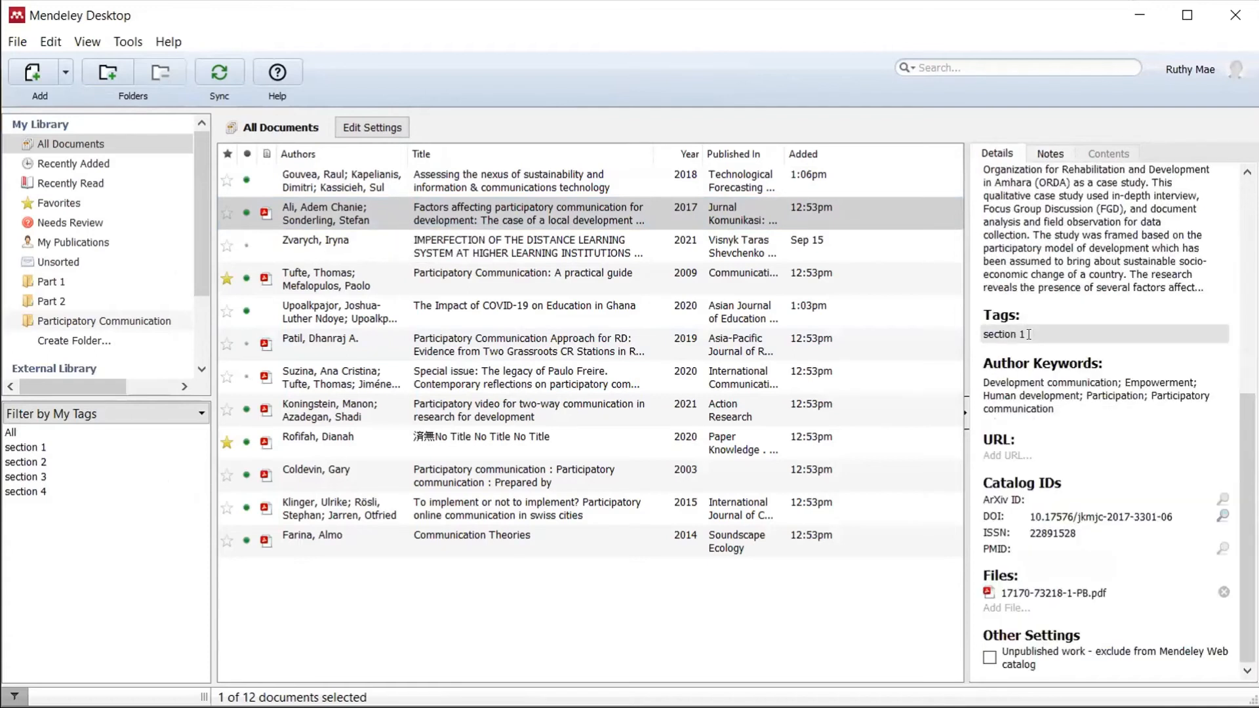
left_click_drag(1027, 334, 976, 333)
key("BackSpace")
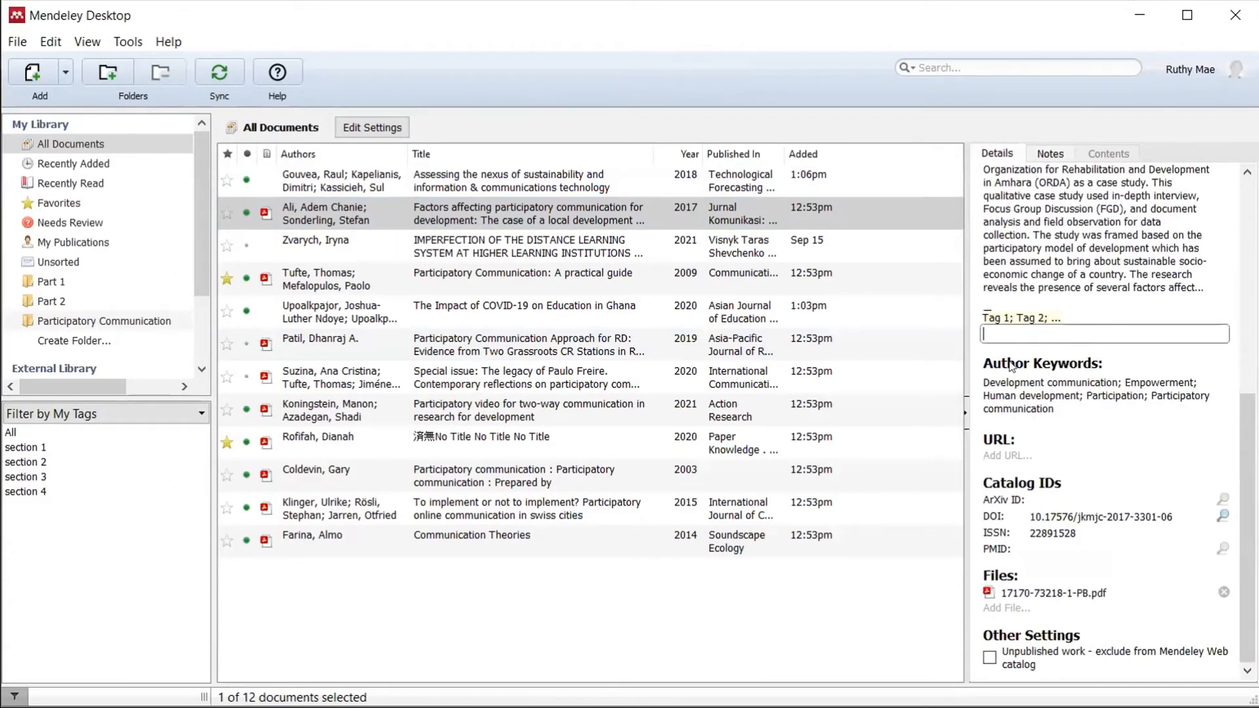
type("section ")
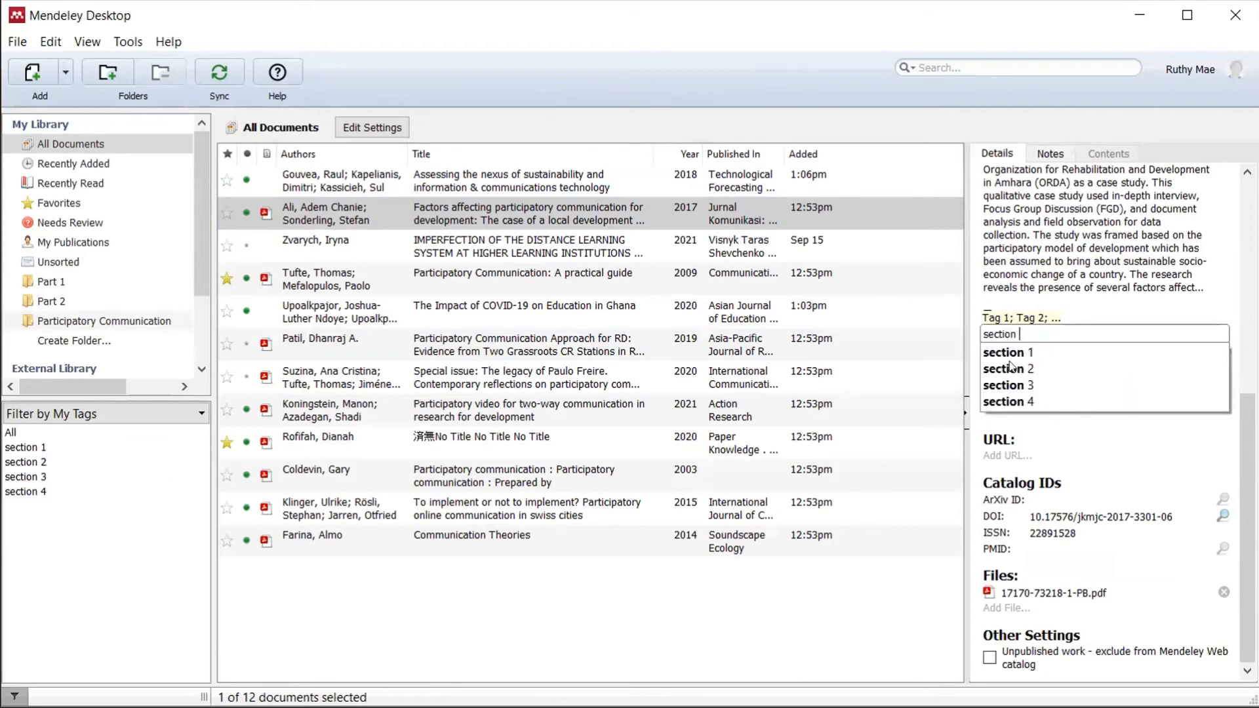
type("1")
left_click(1011, 357)
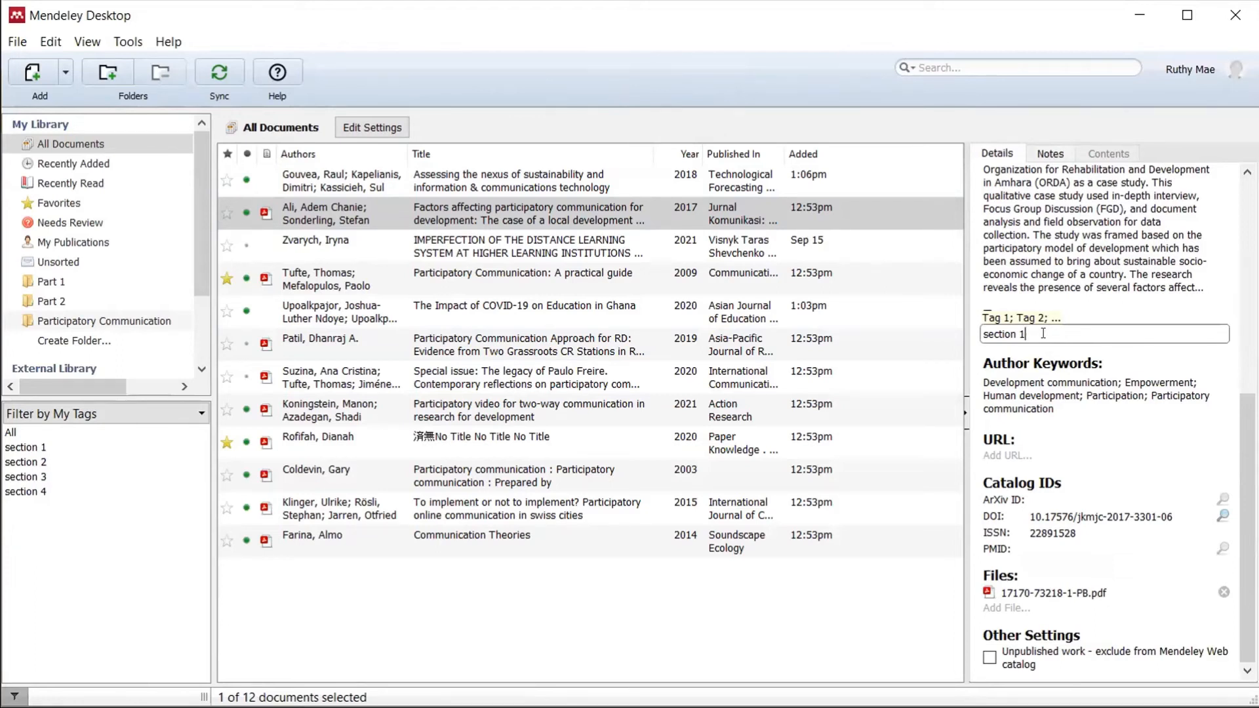
type(";")
key("BackSpace")
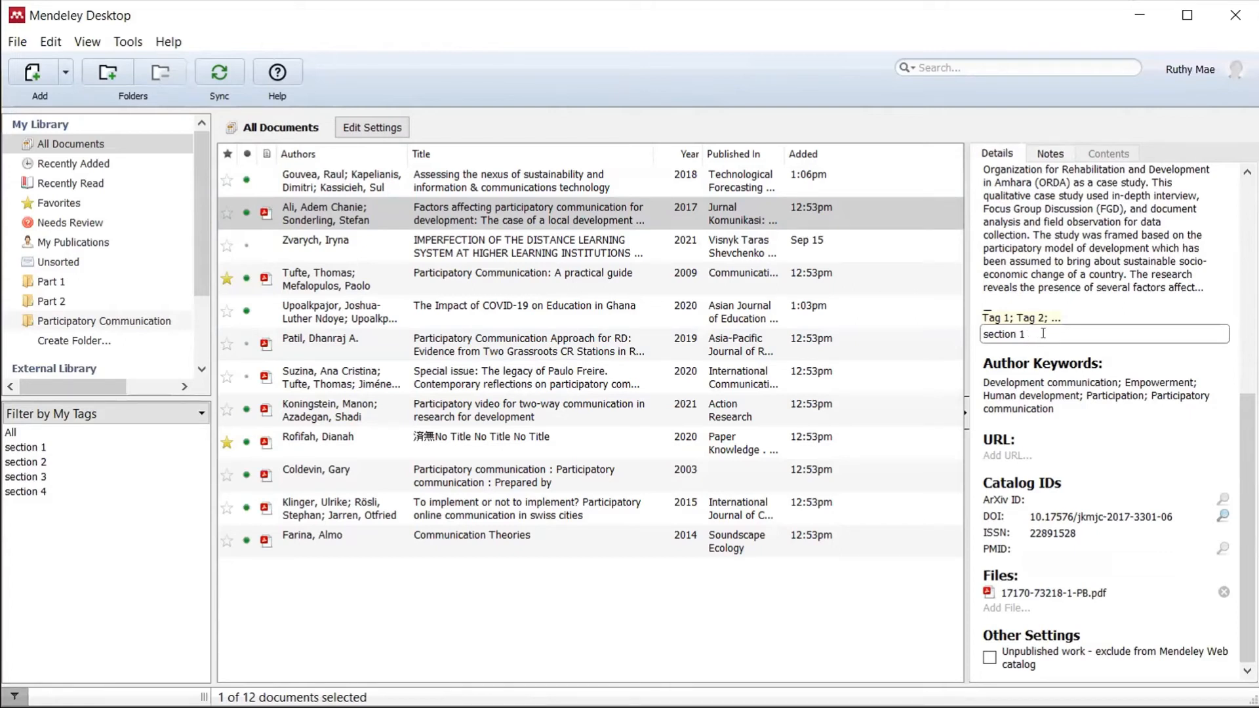
Step: Tag "Participatory Communication: A practical guide" with "section 1"
left_click(395, 264)
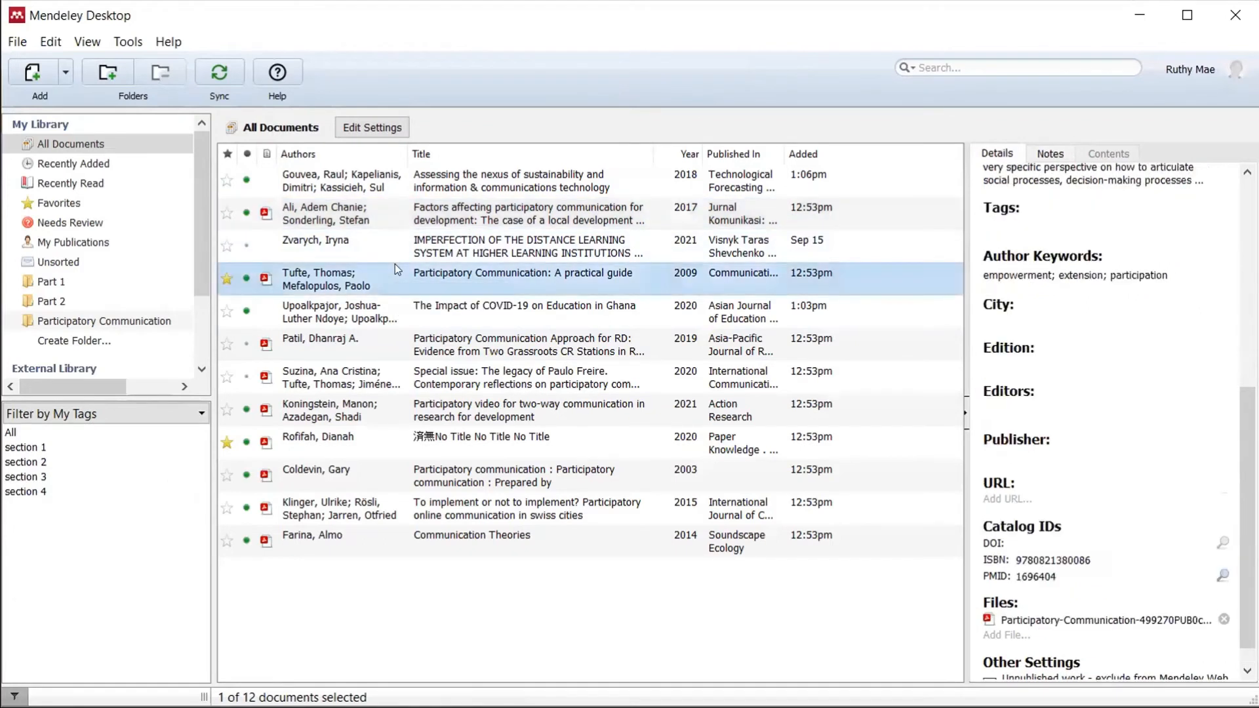
left_click(1032, 223)
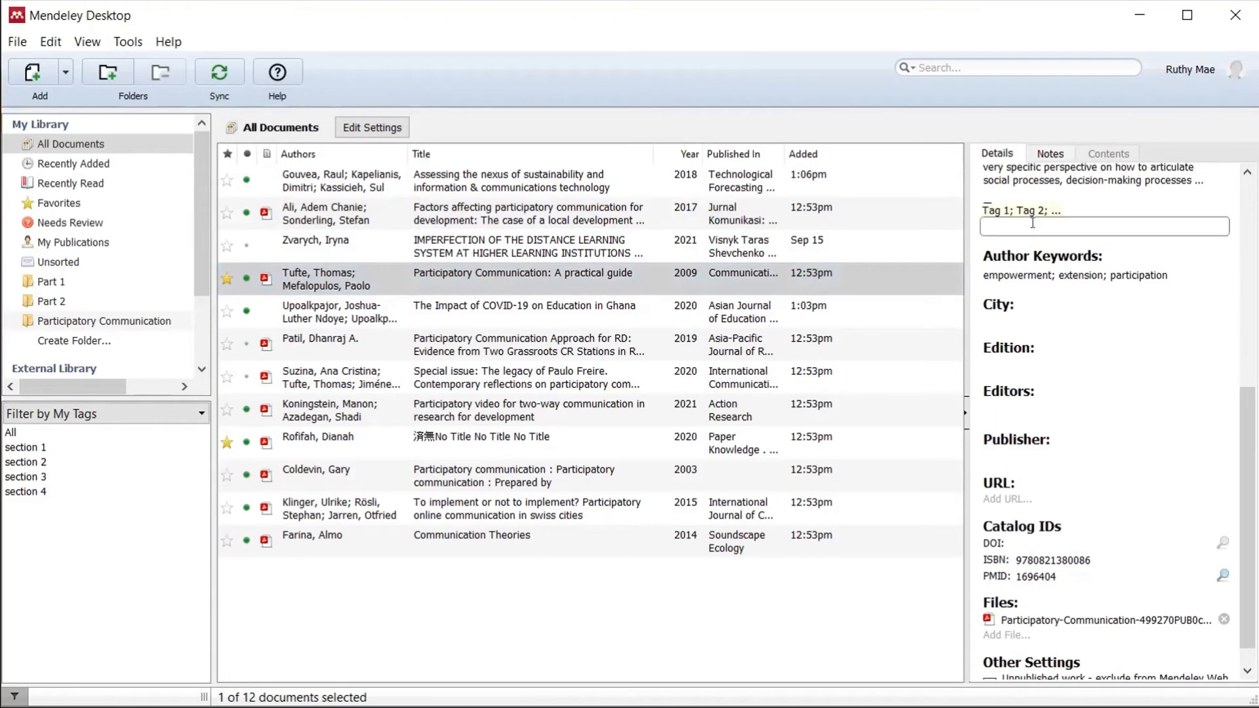
type("section")
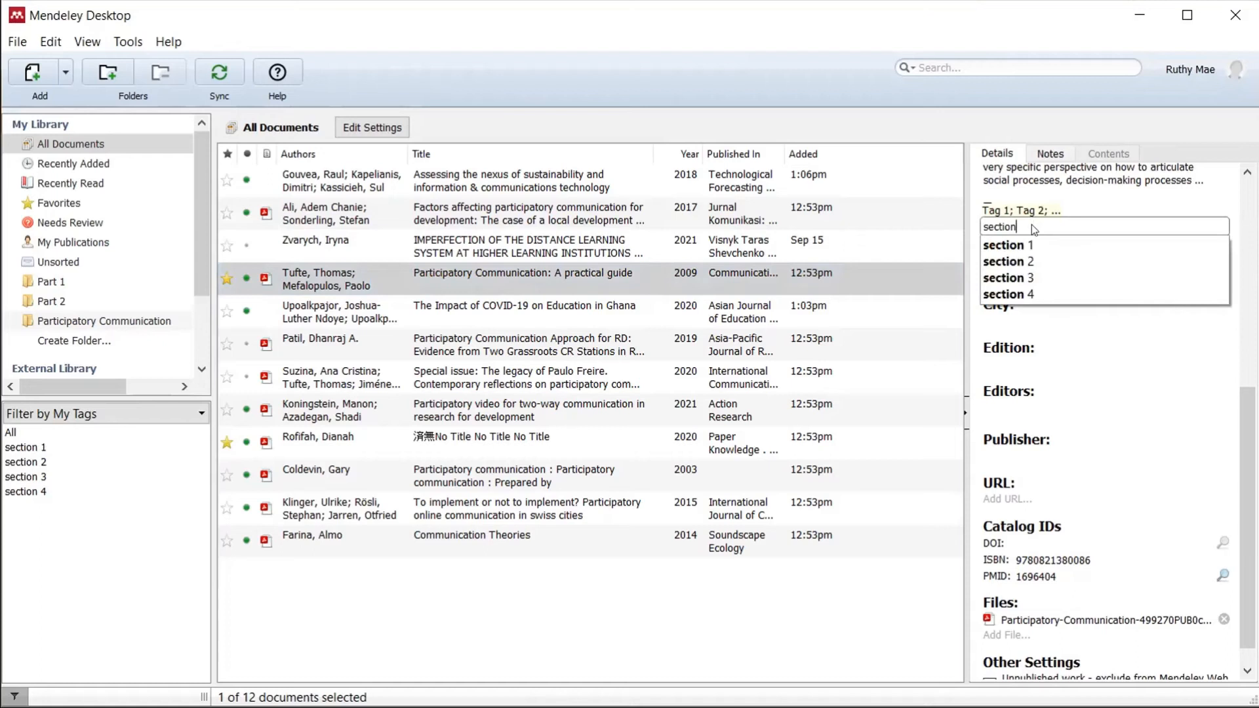
type(" 1")
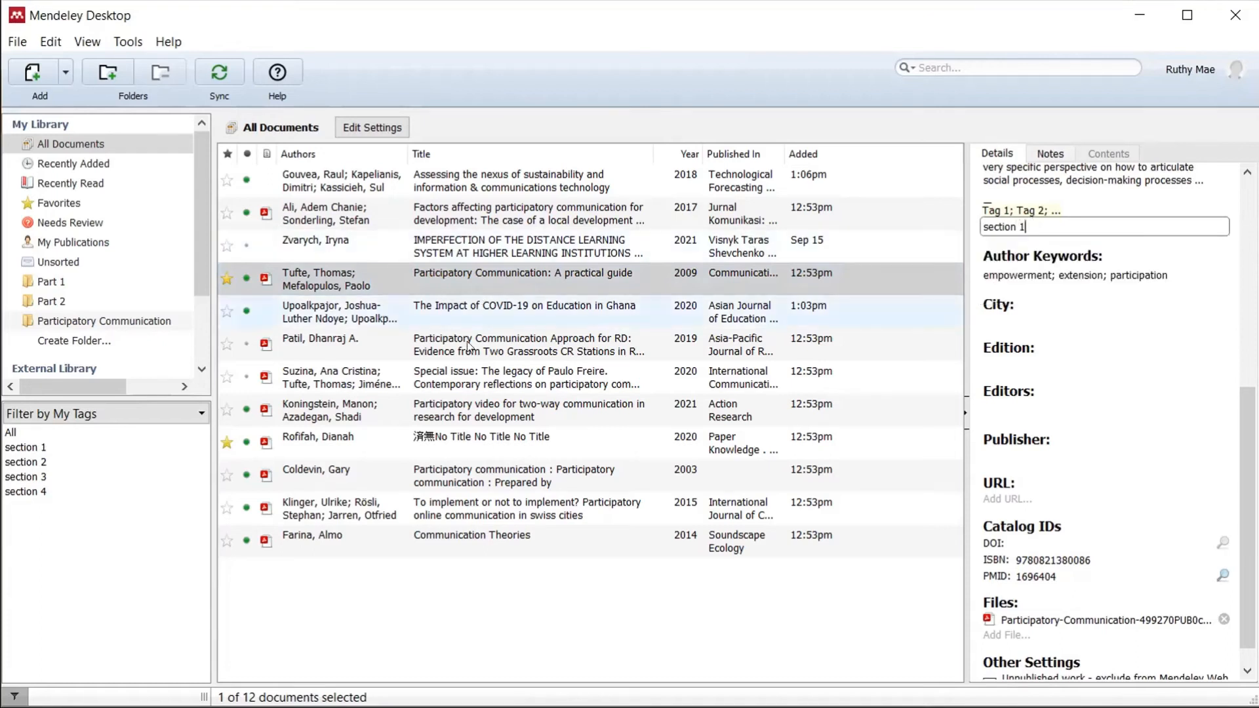
Step: Replace the tag of "Special issue: The legacy of Paulo Freire" with "section 5"
left_click(439, 377)
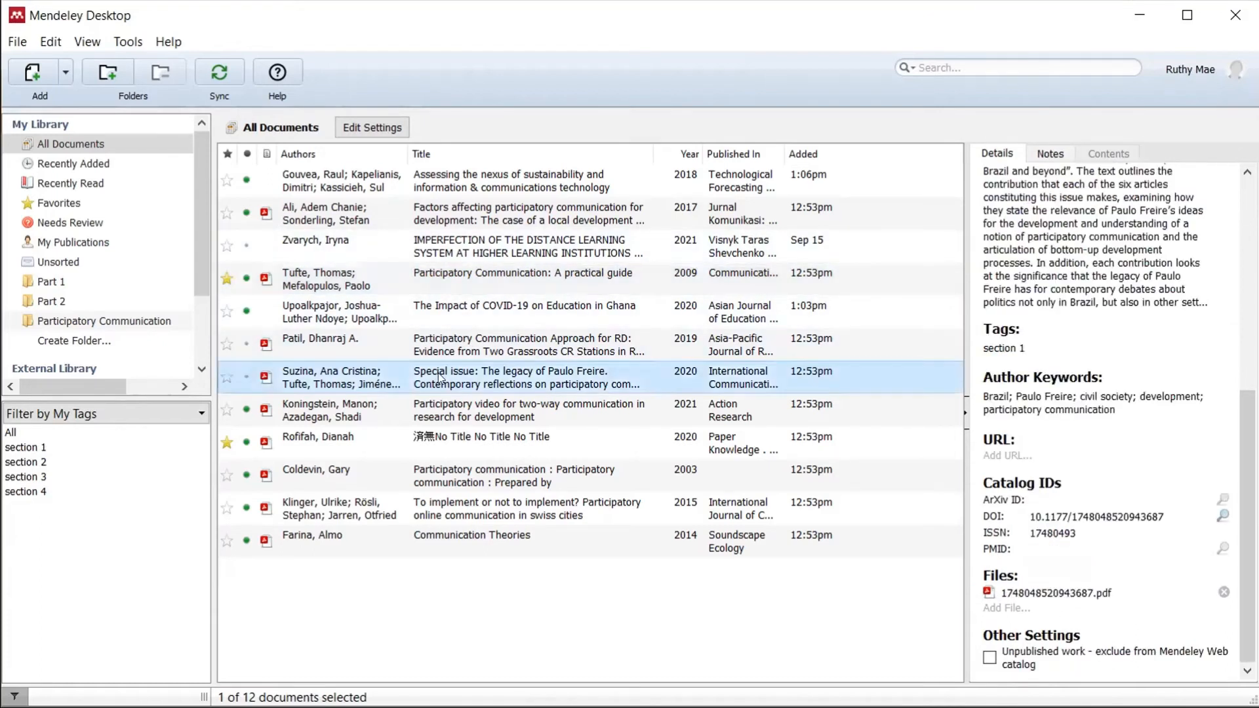
left_click(1028, 341)
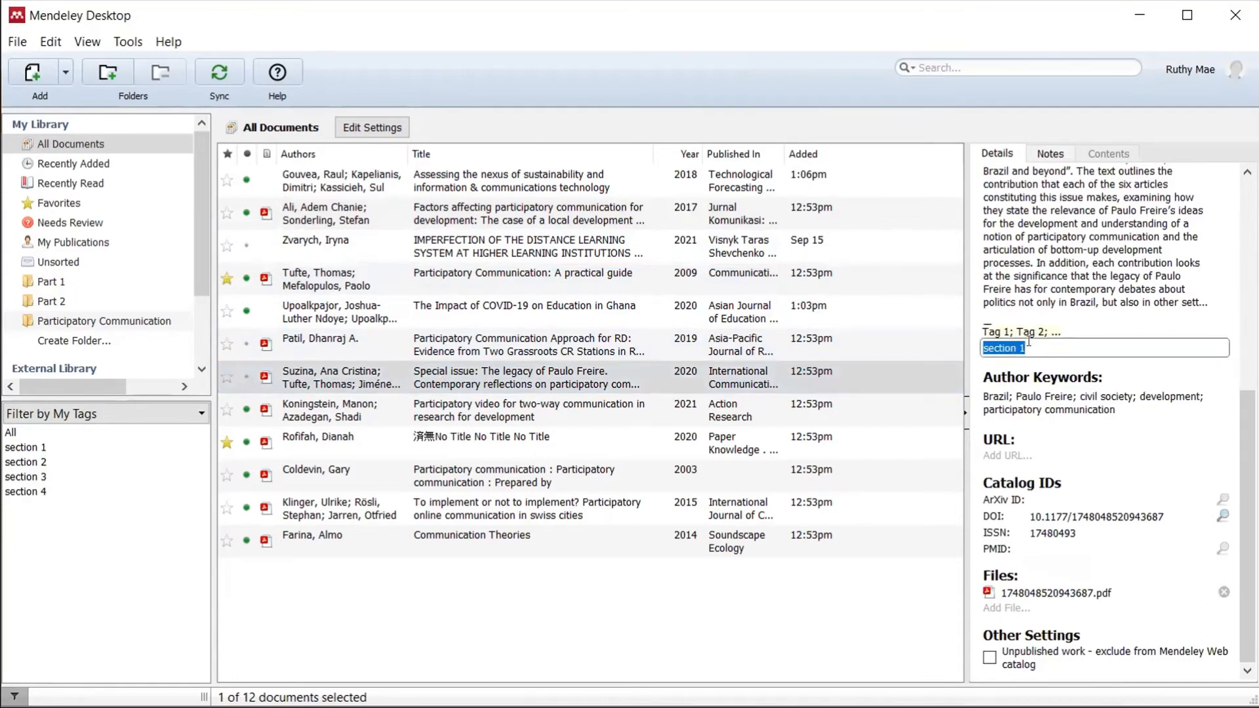
type("sectio")
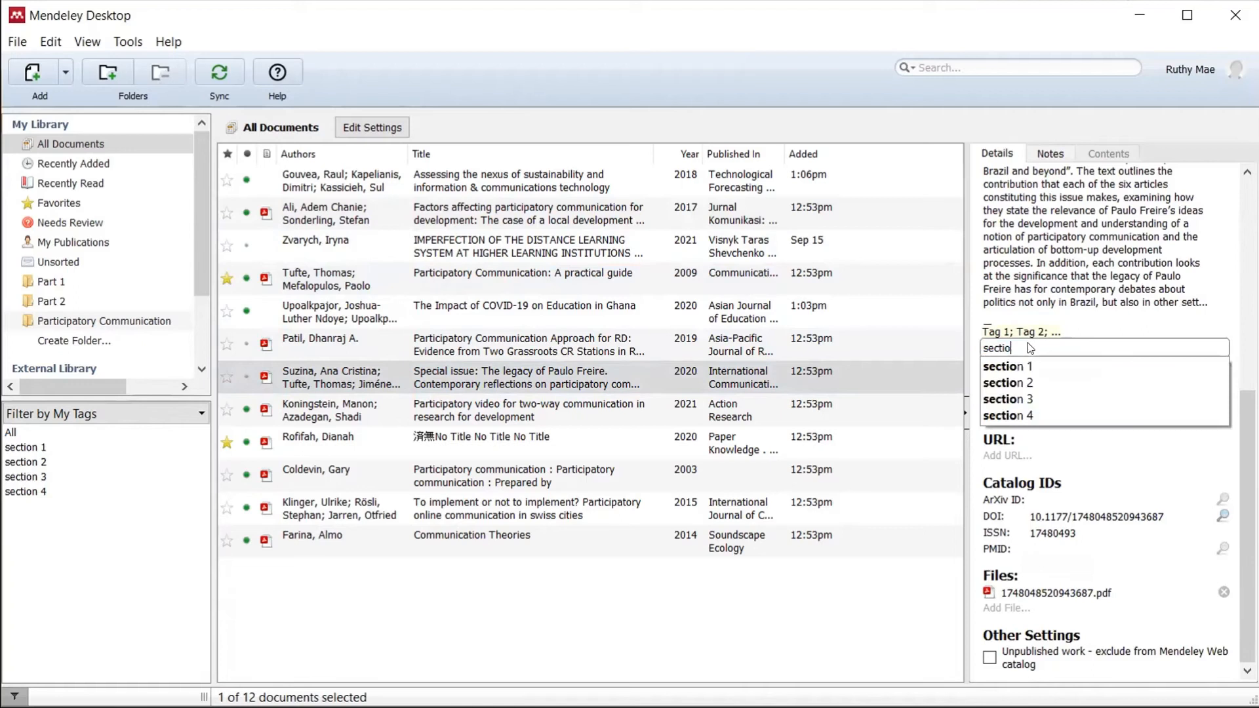
type("n 5")
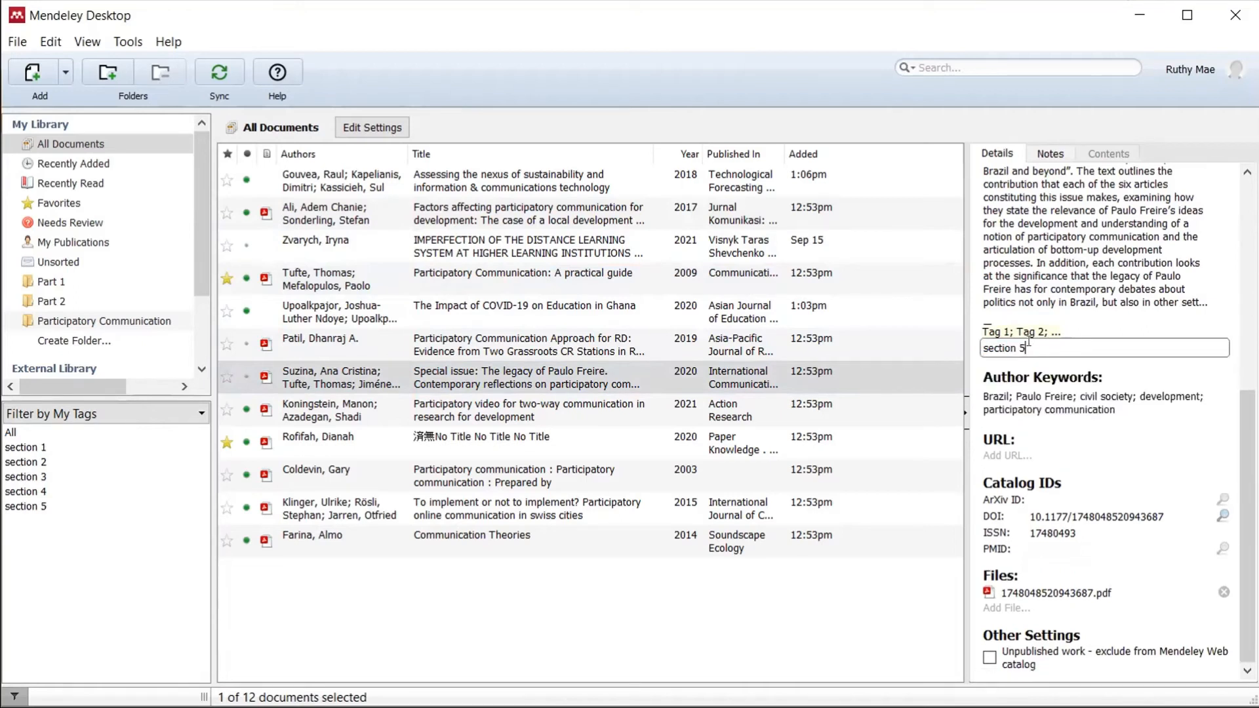
left_click(798, 622)
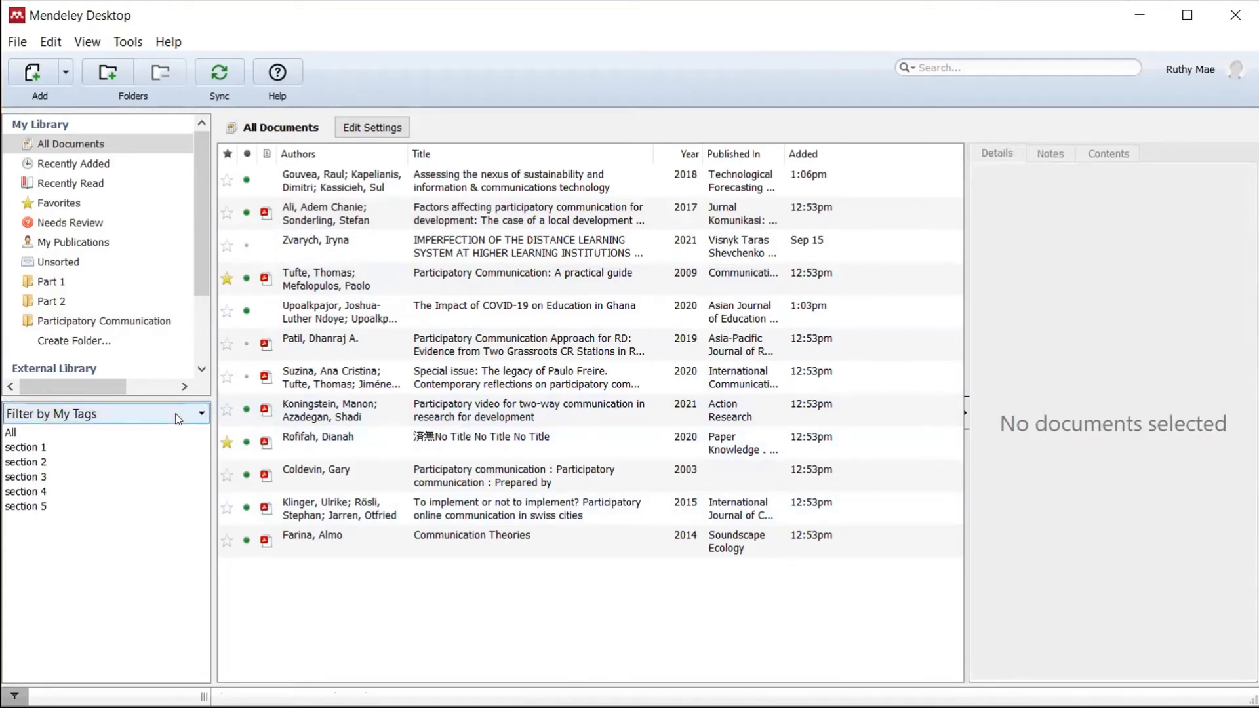
Step: Filter all documents by My Tags and look through tags section 1 to section 5, returning to section 3
scroll(151, 419, "up", 1)
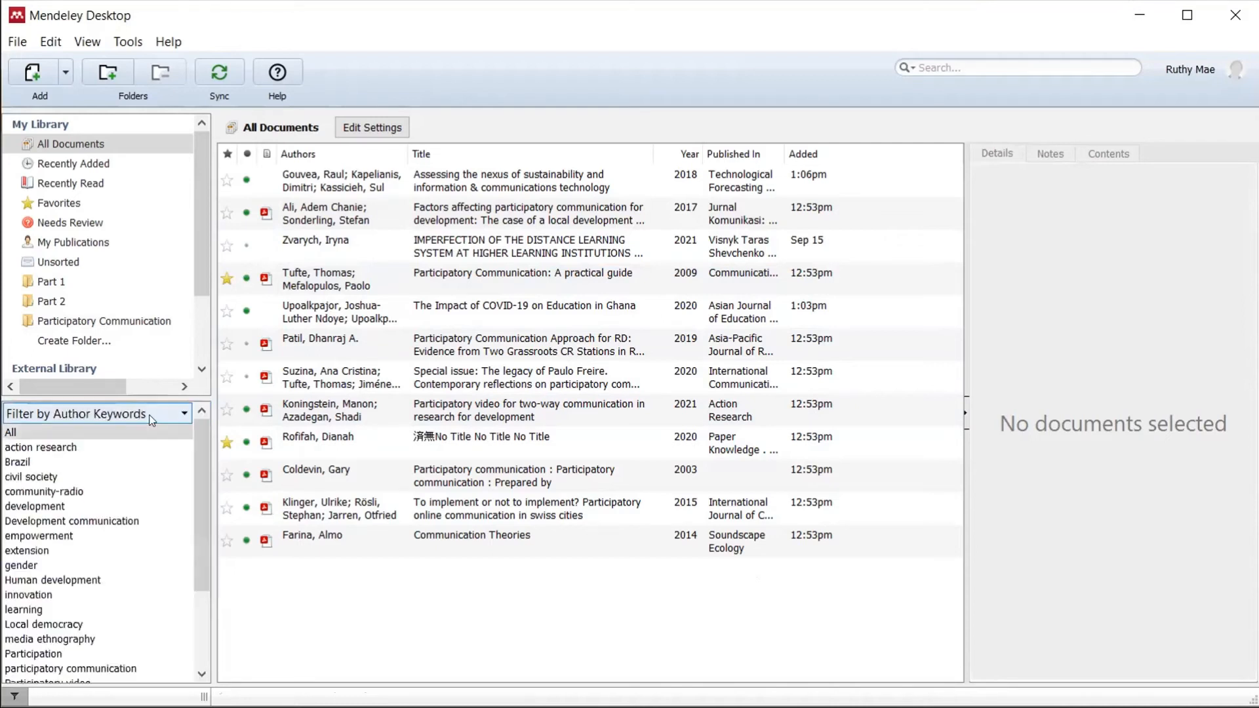
left_click(143, 421)
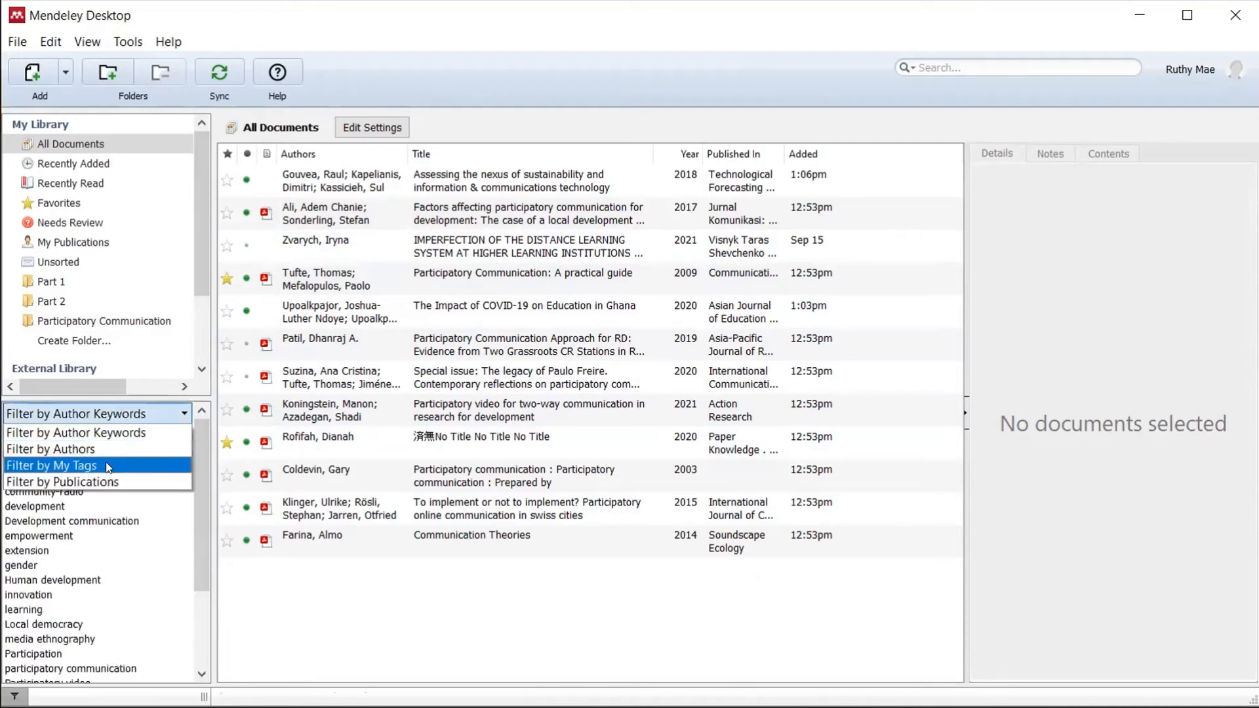
left_click(108, 467)
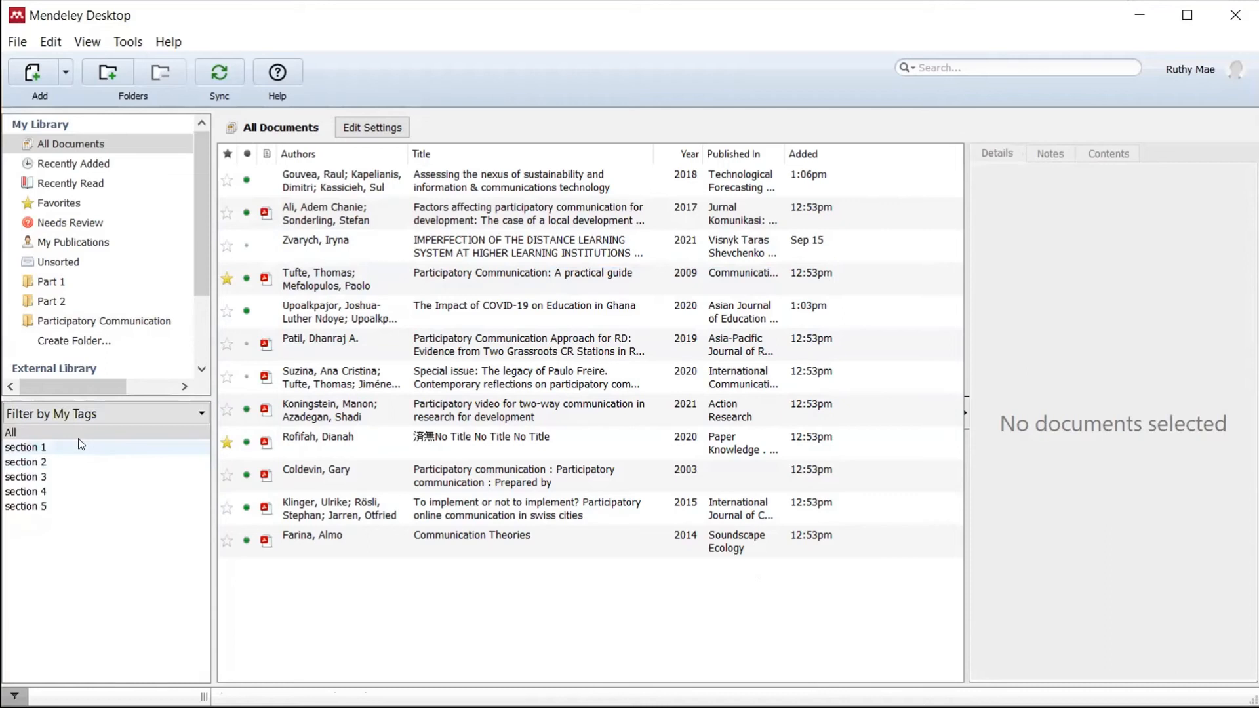
left_click(80, 445)
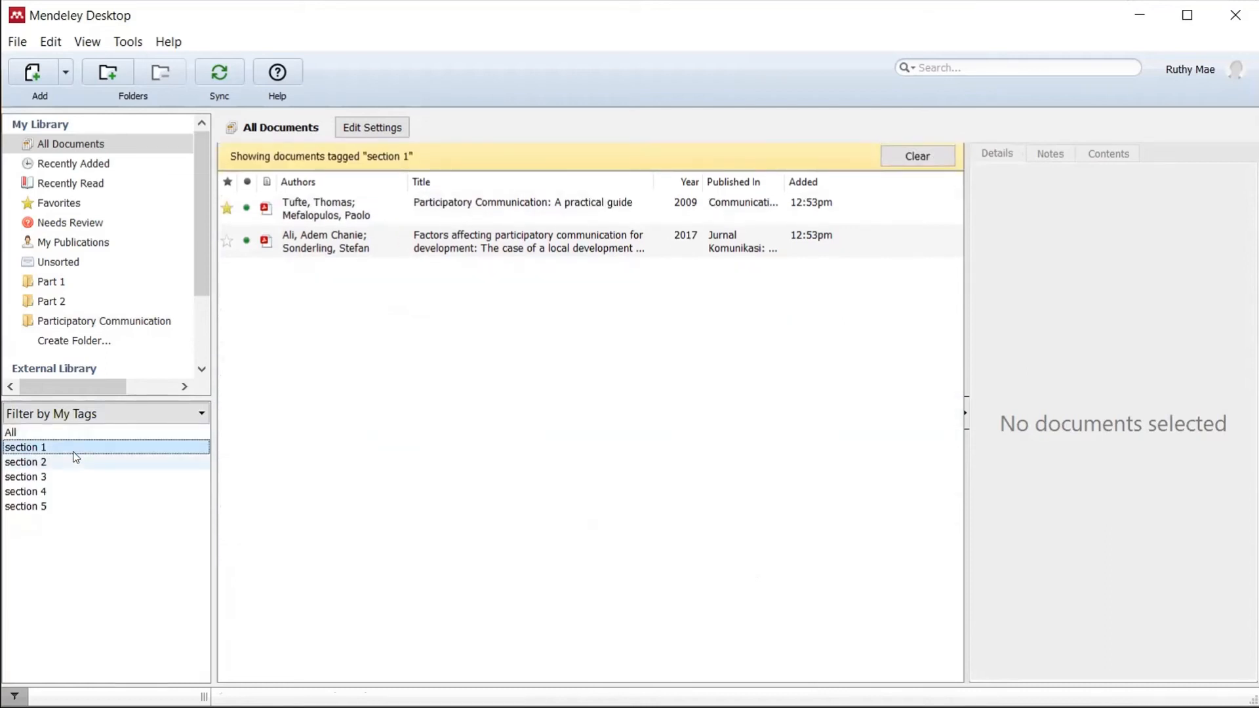
left_click(76, 459)
left_click(68, 478)
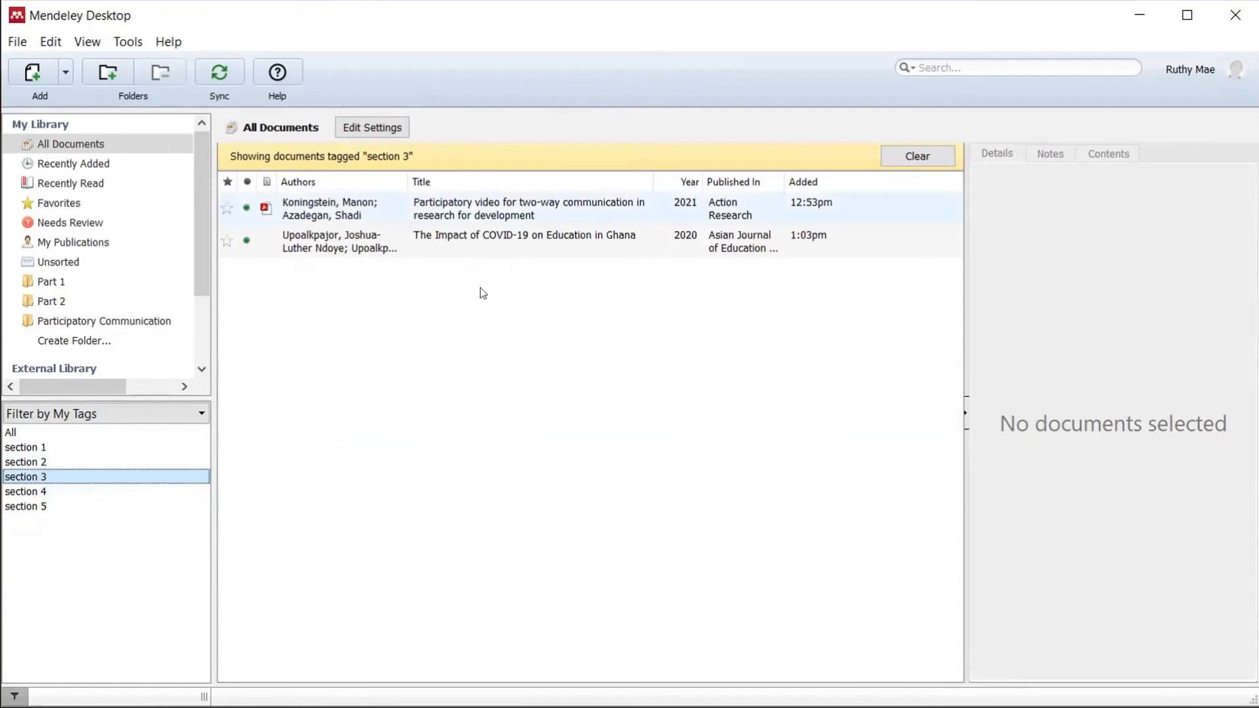
left_click(36, 492)
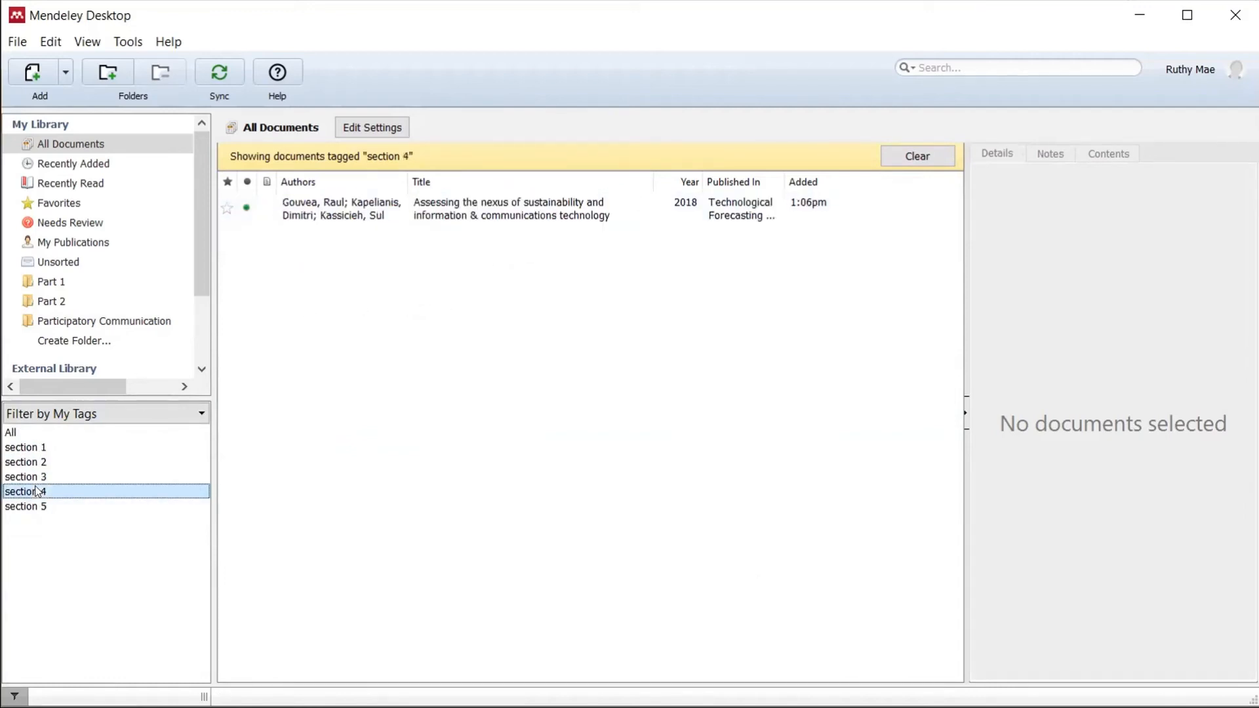
left_click(34, 507)
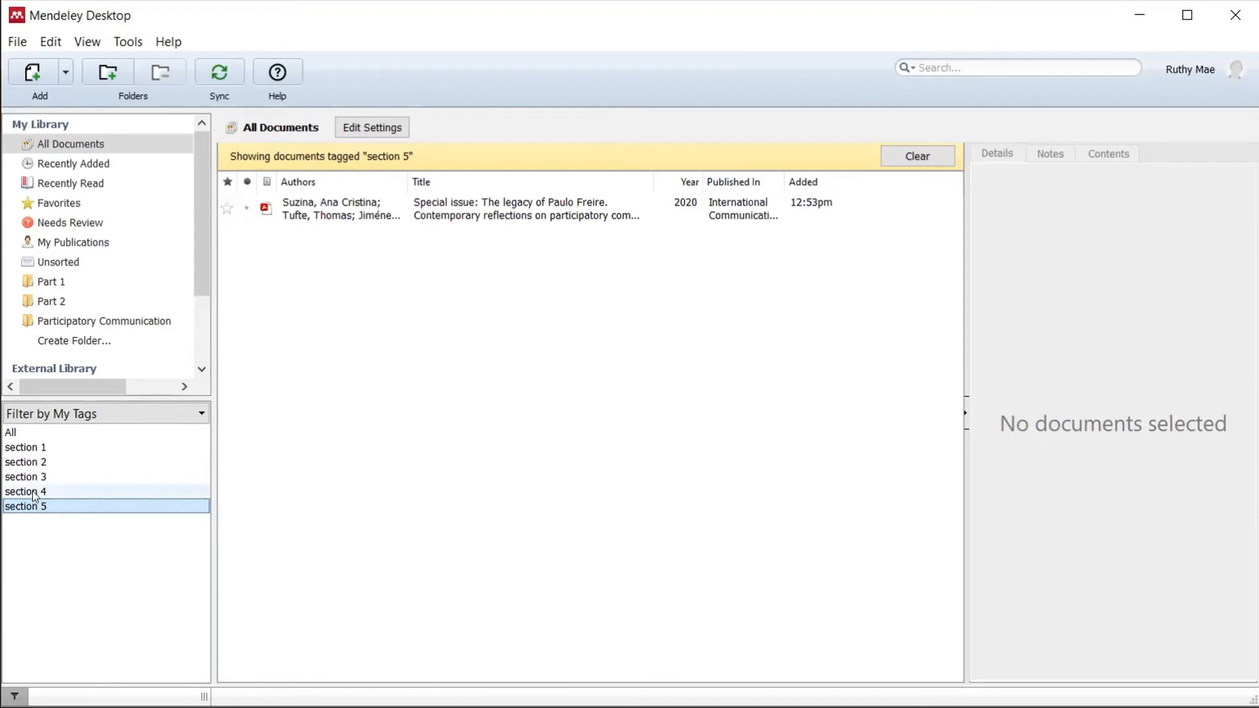
left_click(33, 493)
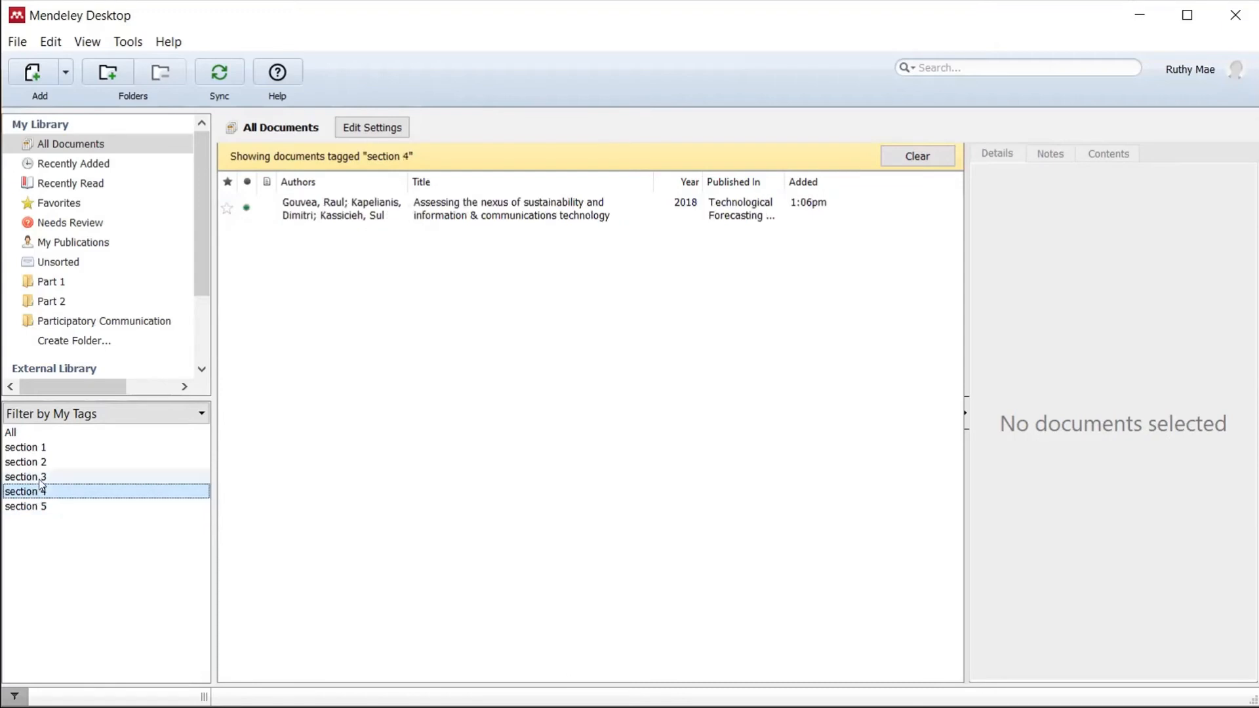
left_click(42, 479)
Step: View the Part 1 and Part 2 folders with the "section 3" tag filter applied
mouse_move(200, 226)
left_mouse_down()
mouse_move(196, 333)
mouse_move(190, 203)
left_mouse_up()
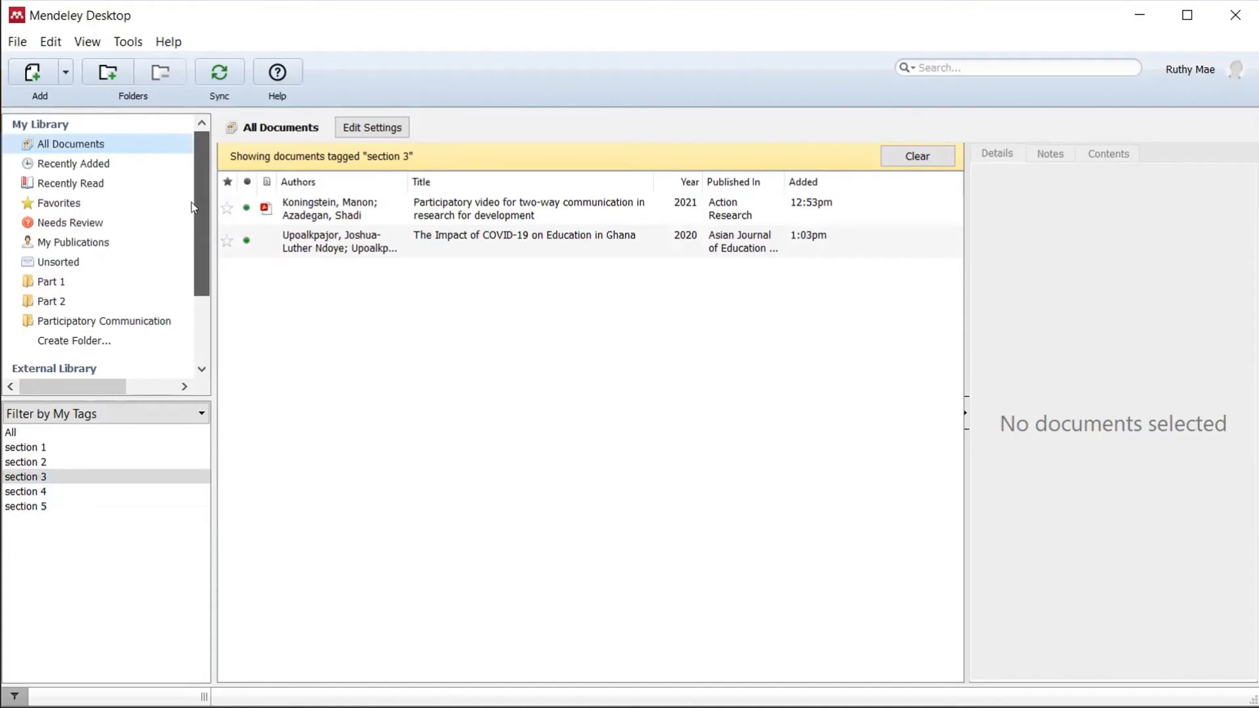
left_click_drag(192, 207, 193, 207)
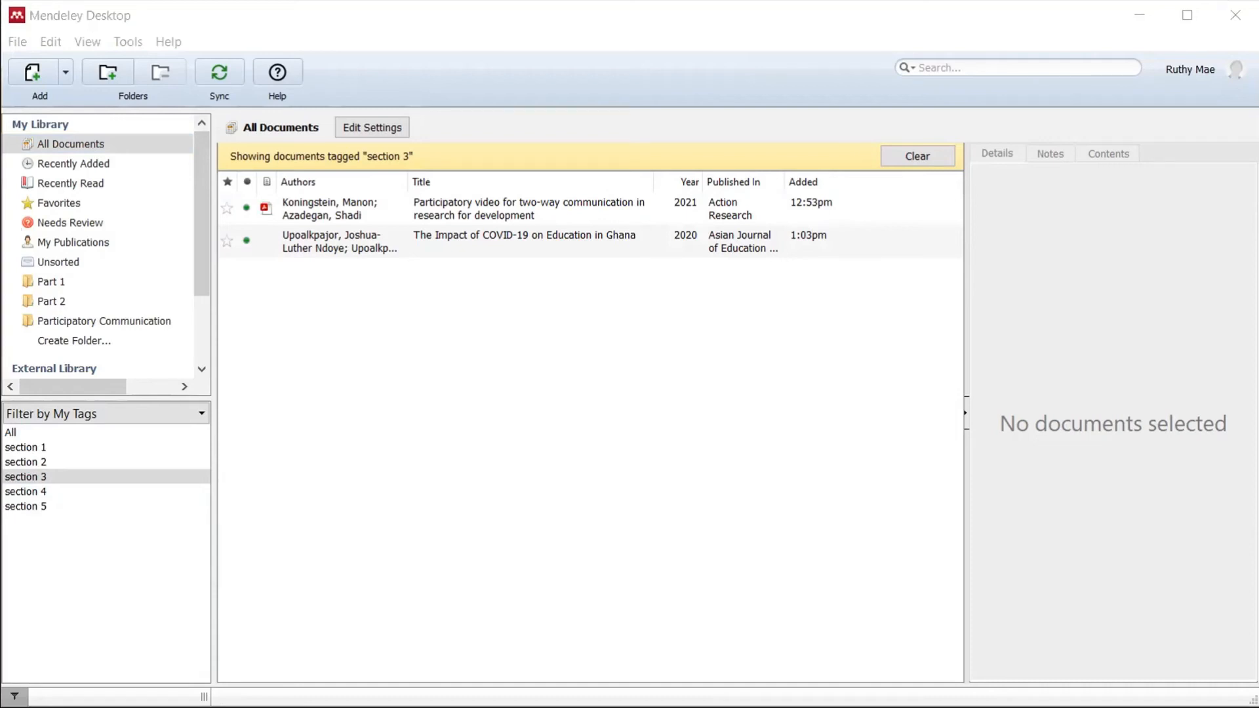
left_click(54, 282)
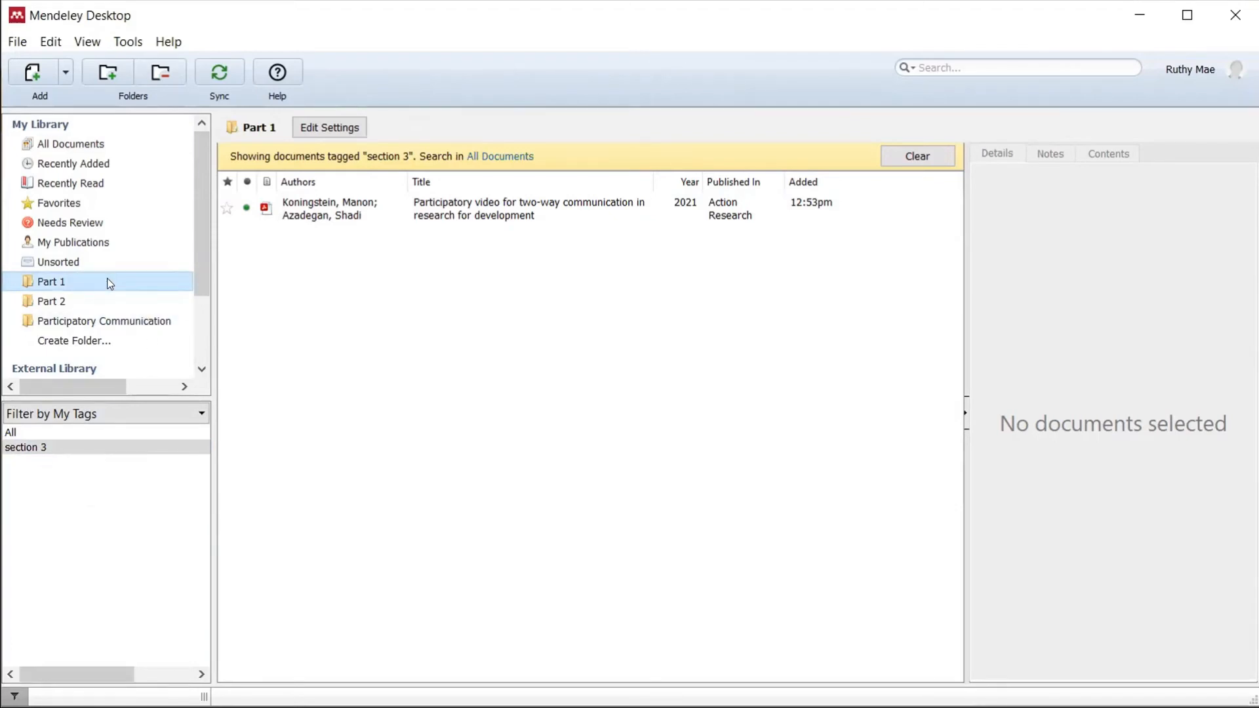
left_click(66, 306)
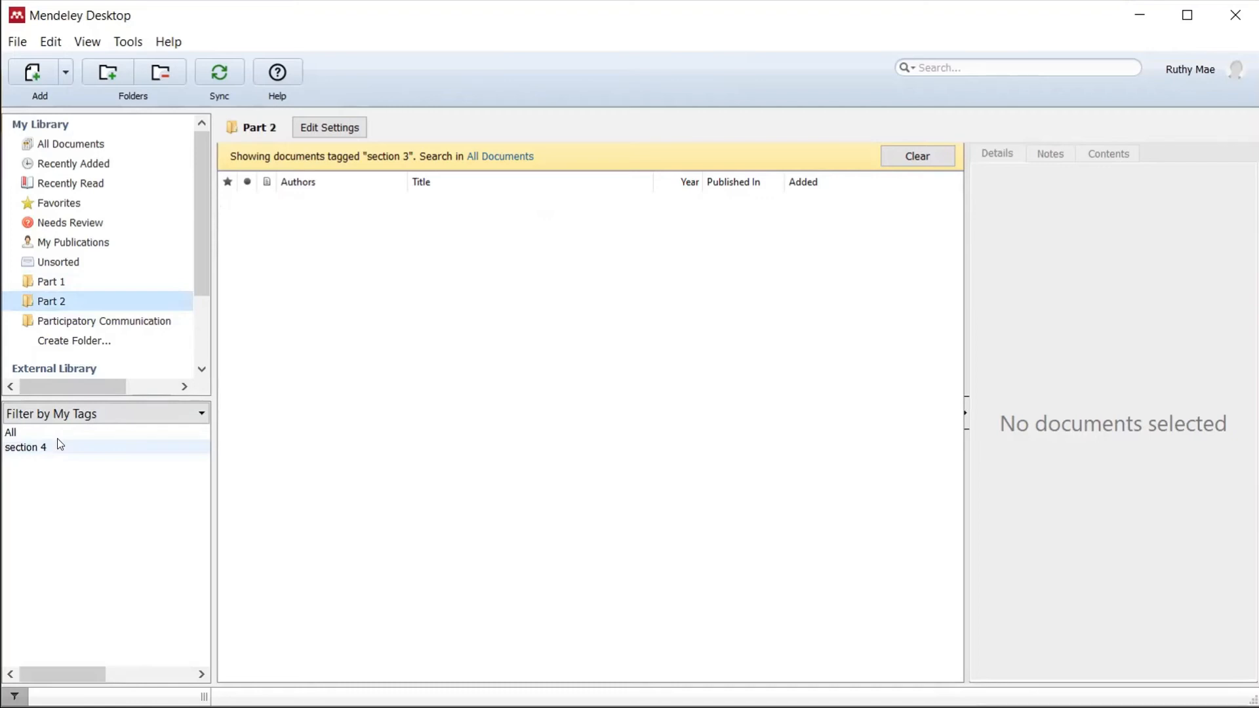
Step: View the Participatory Communication folder and filter its documents by the "section 5" tag
scroll(91, 260, "down", 3)
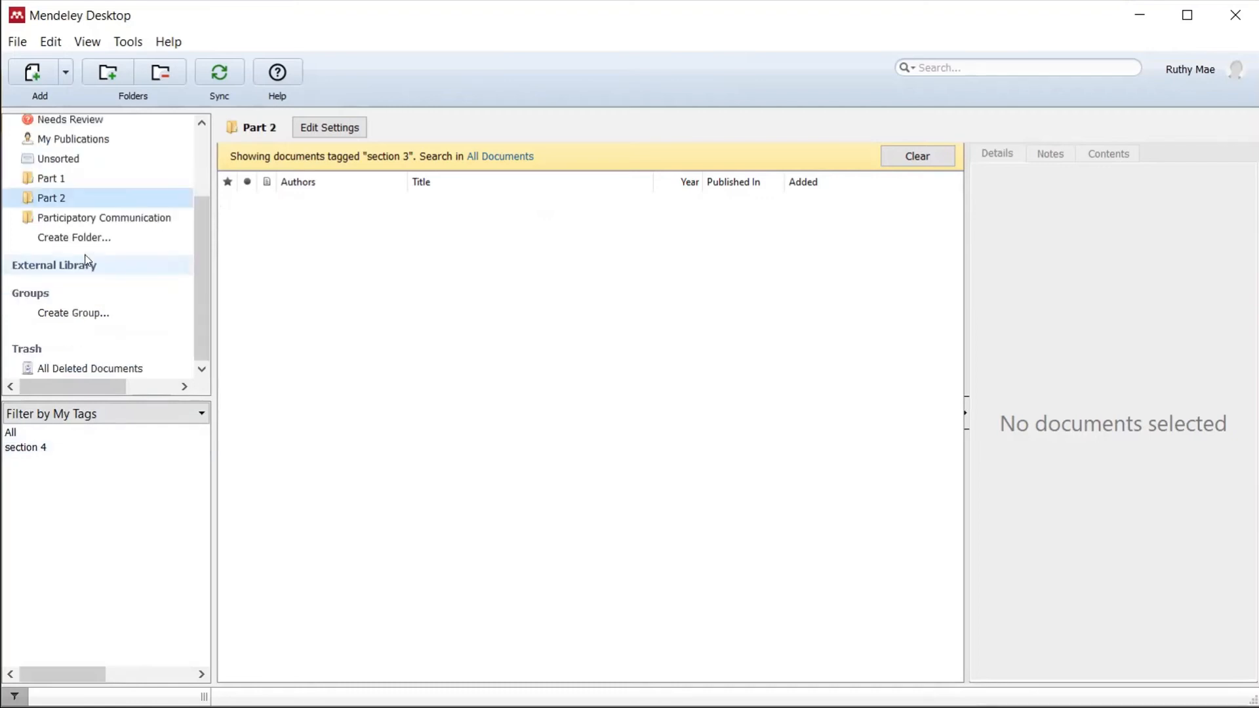
left_click(87, 220)
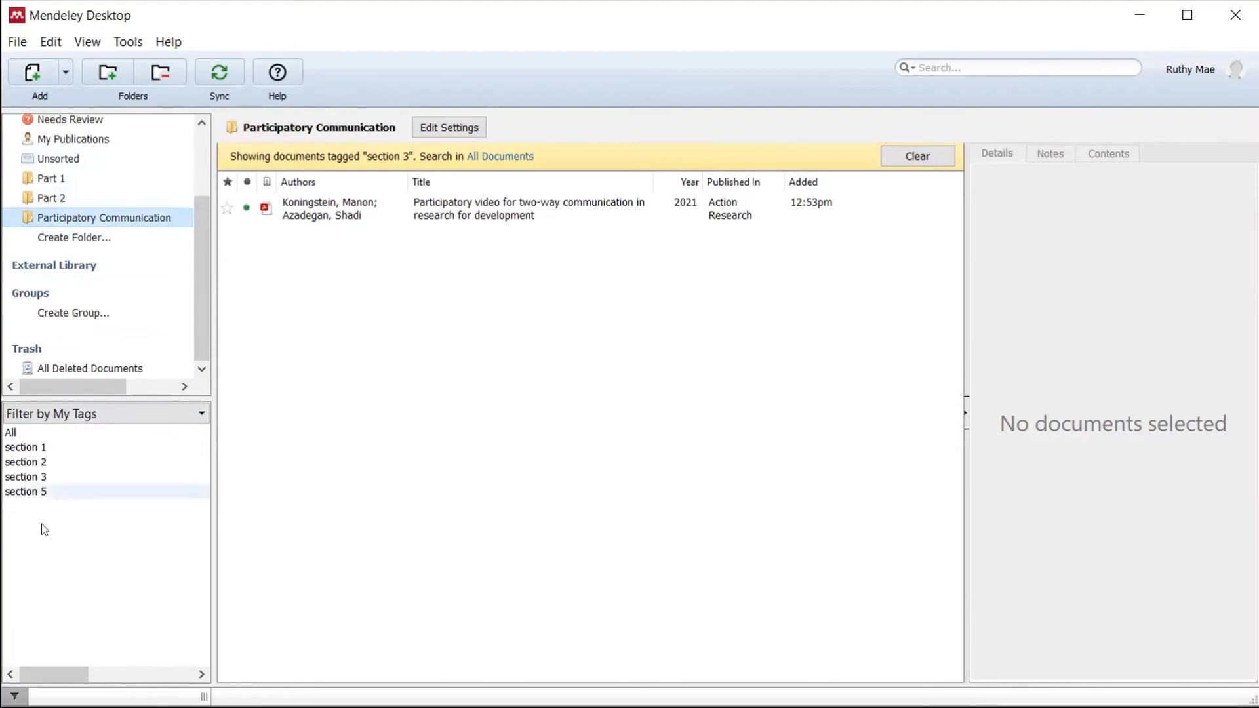
left_click(57, 494)
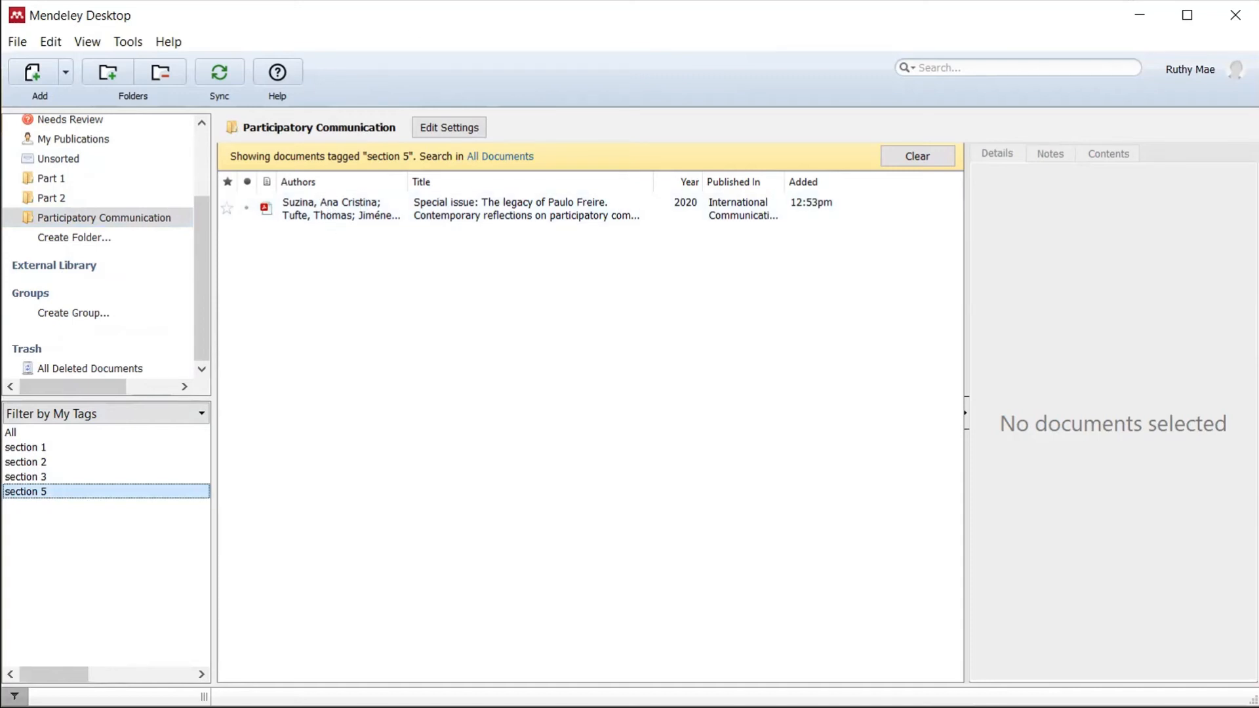
left_click(645, 46)
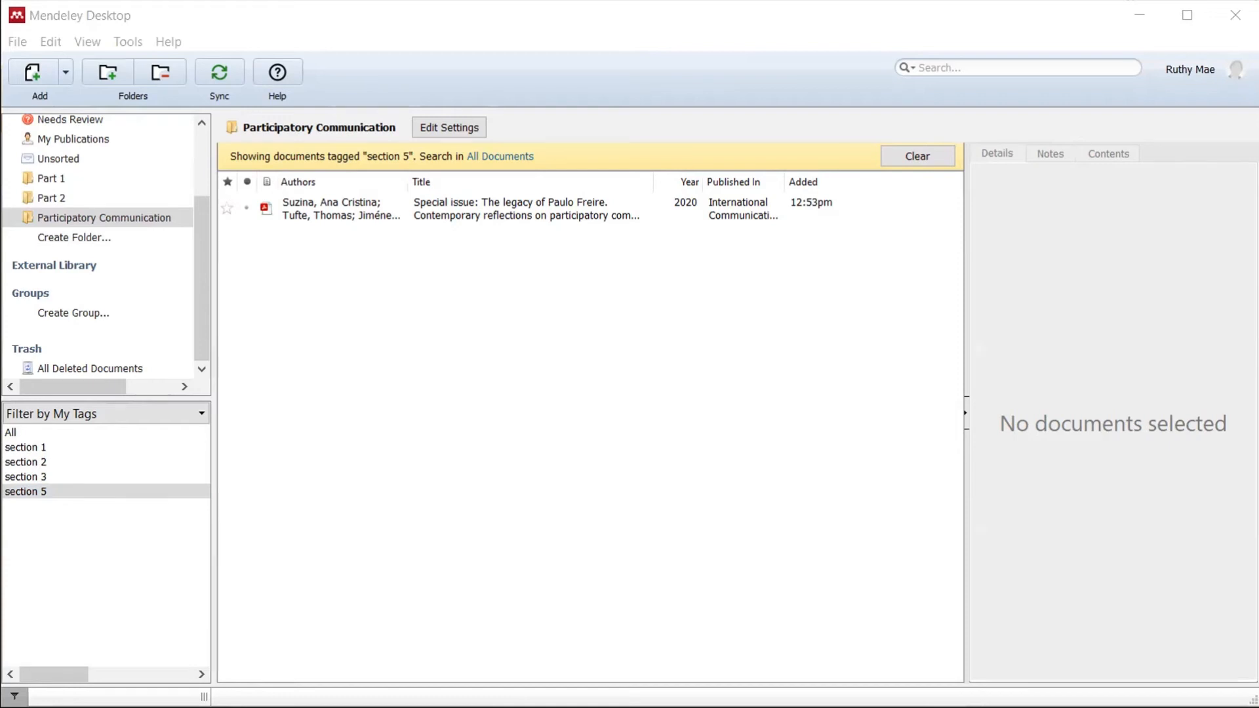
key("alt+Tab")
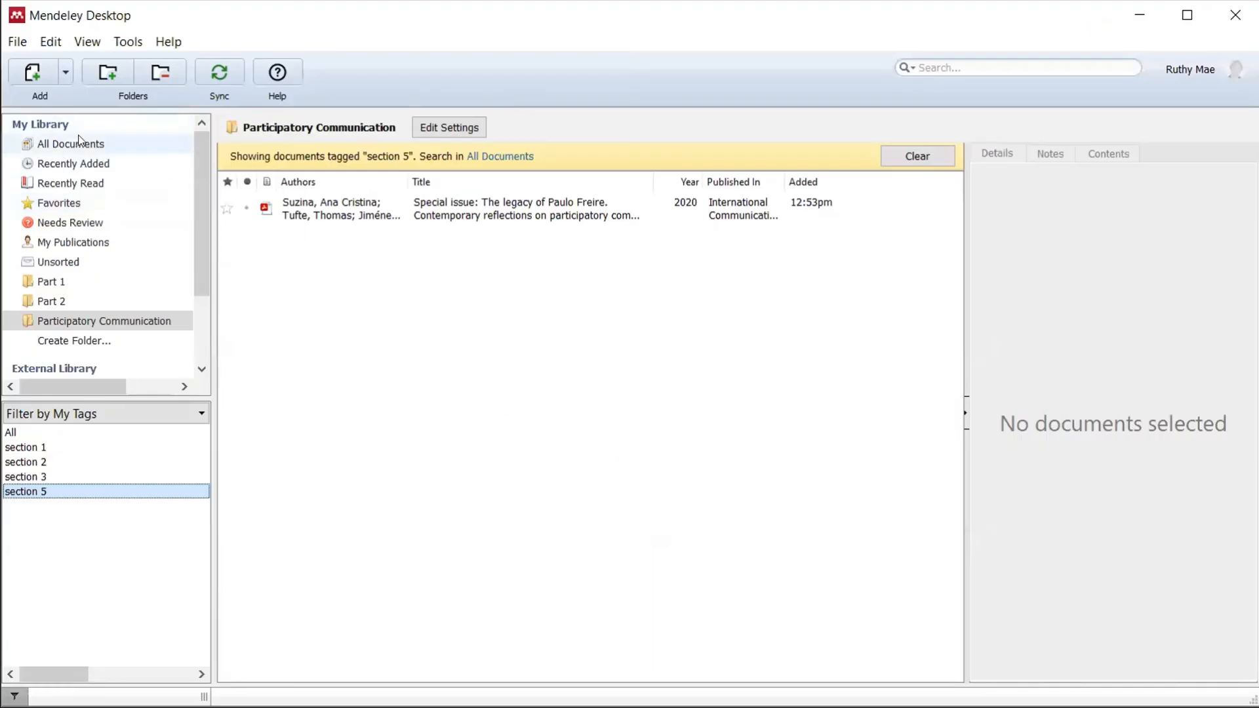
Step: Show All Documents and switch the library filter from My Tags to Authors
left_click(79, 142)
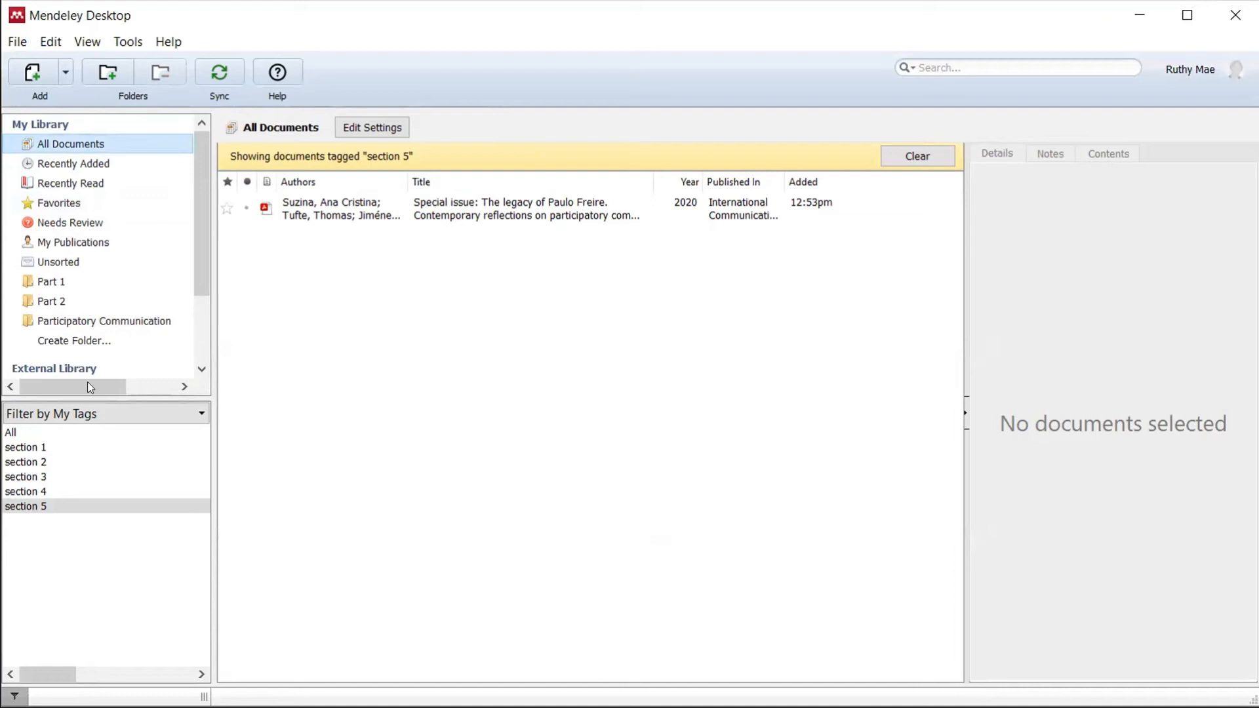
left_click(101, 419)
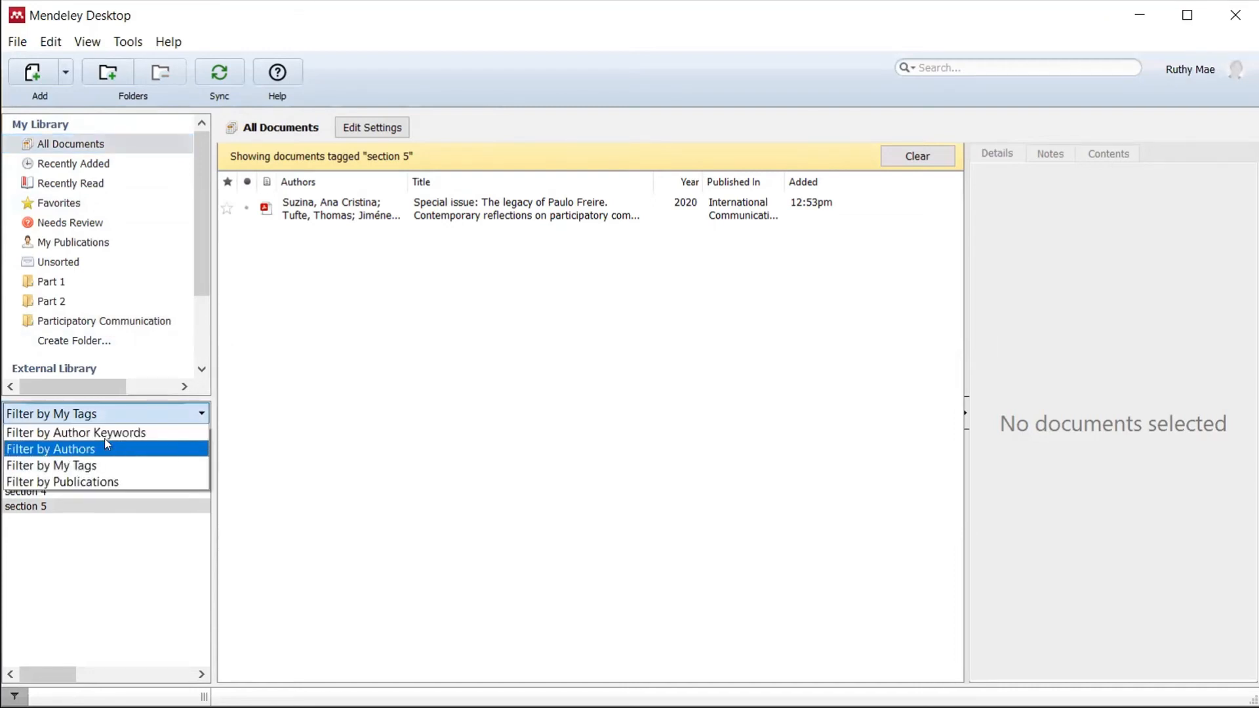
left_click(107, 448)
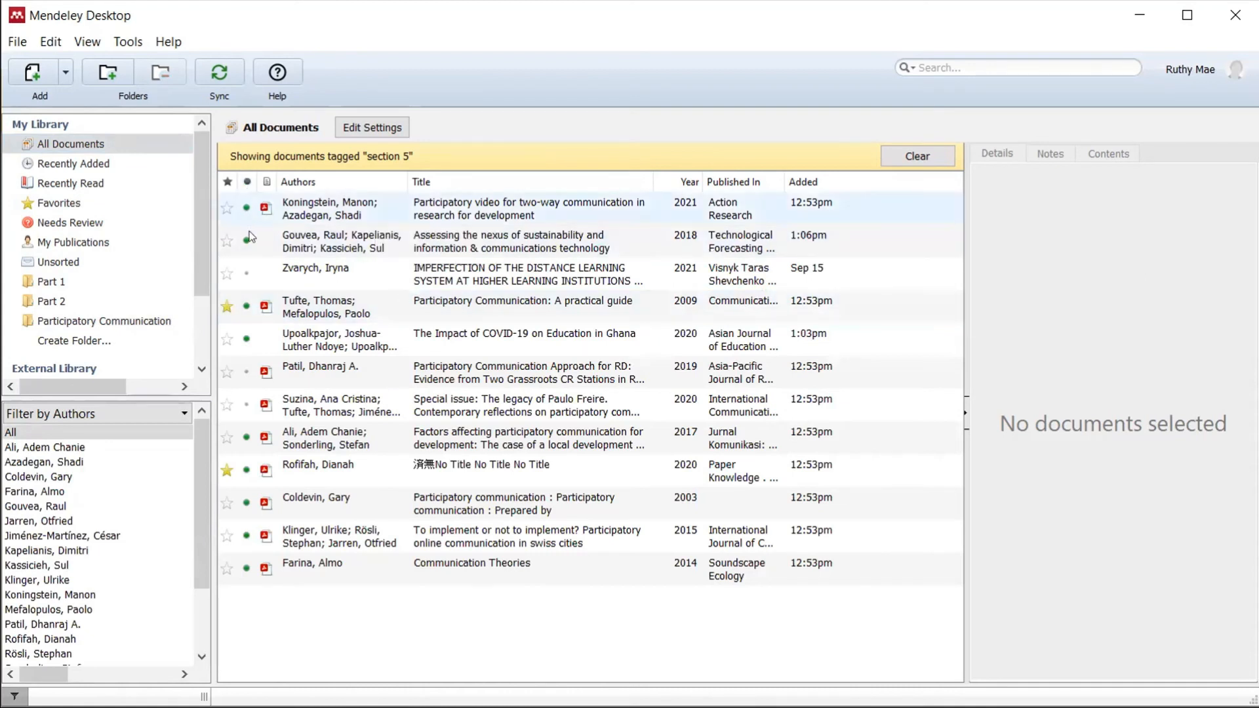
left_click(227, 306)
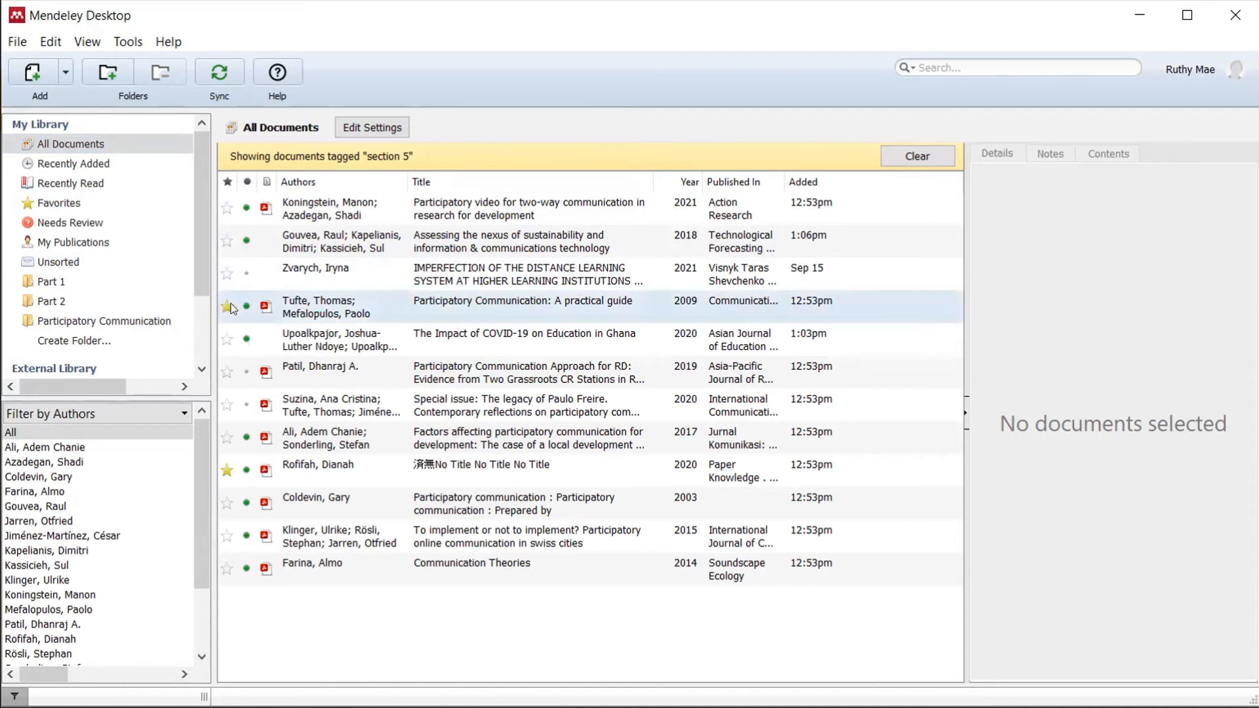
left_click(243, 209)
left_click(243, 210)
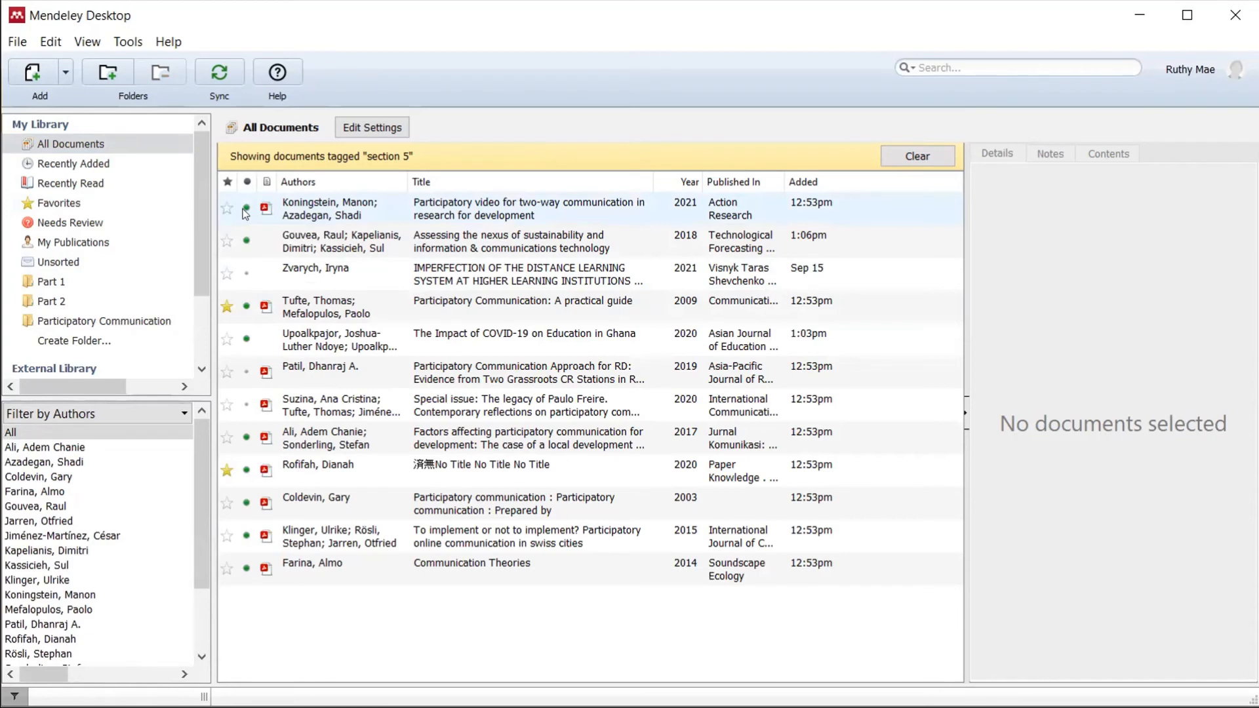
left_click(246, 275)
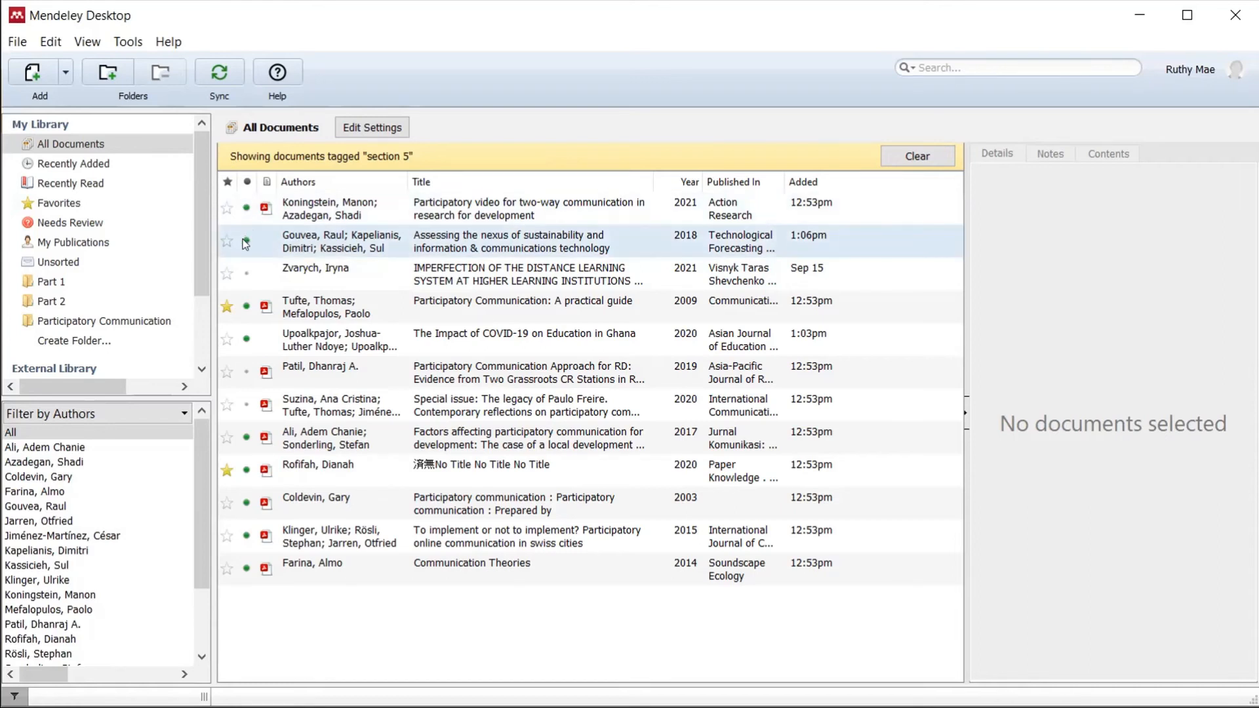
Step: Mark "Assessing the nexus of sustainability and information & communications technology" as read and sort the documents by read status
left_click(246, 241)
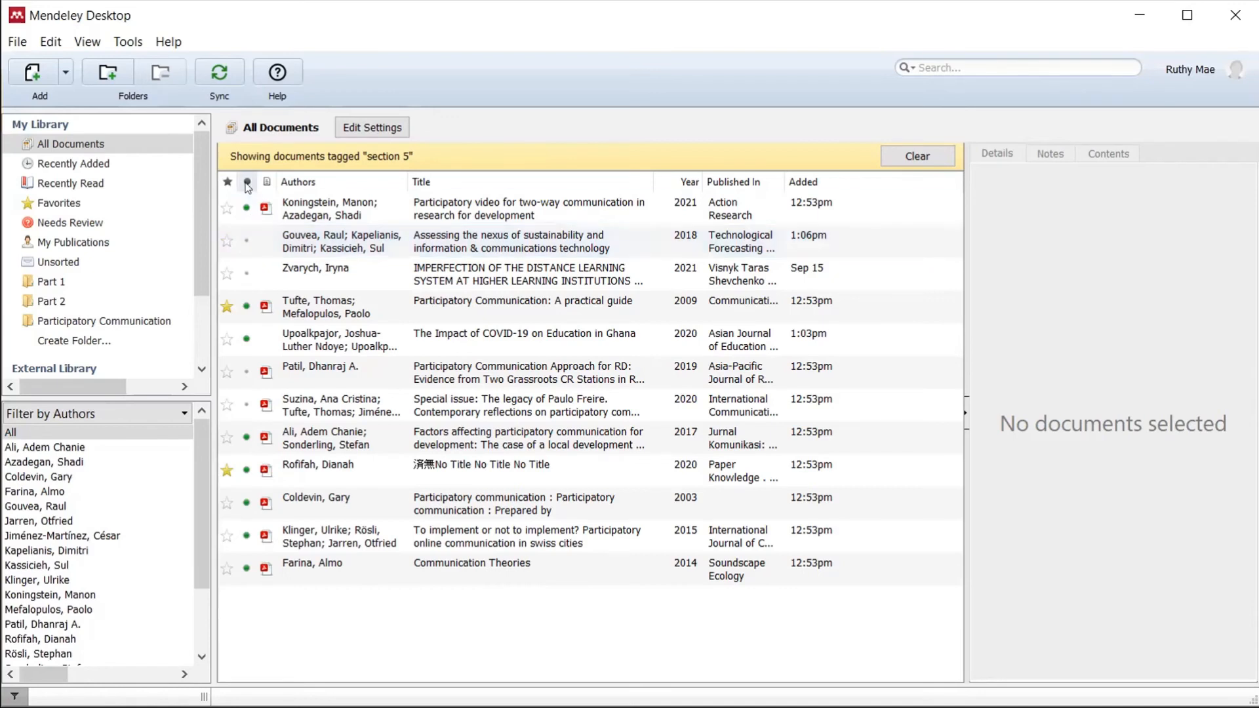
left_click(247, 240)
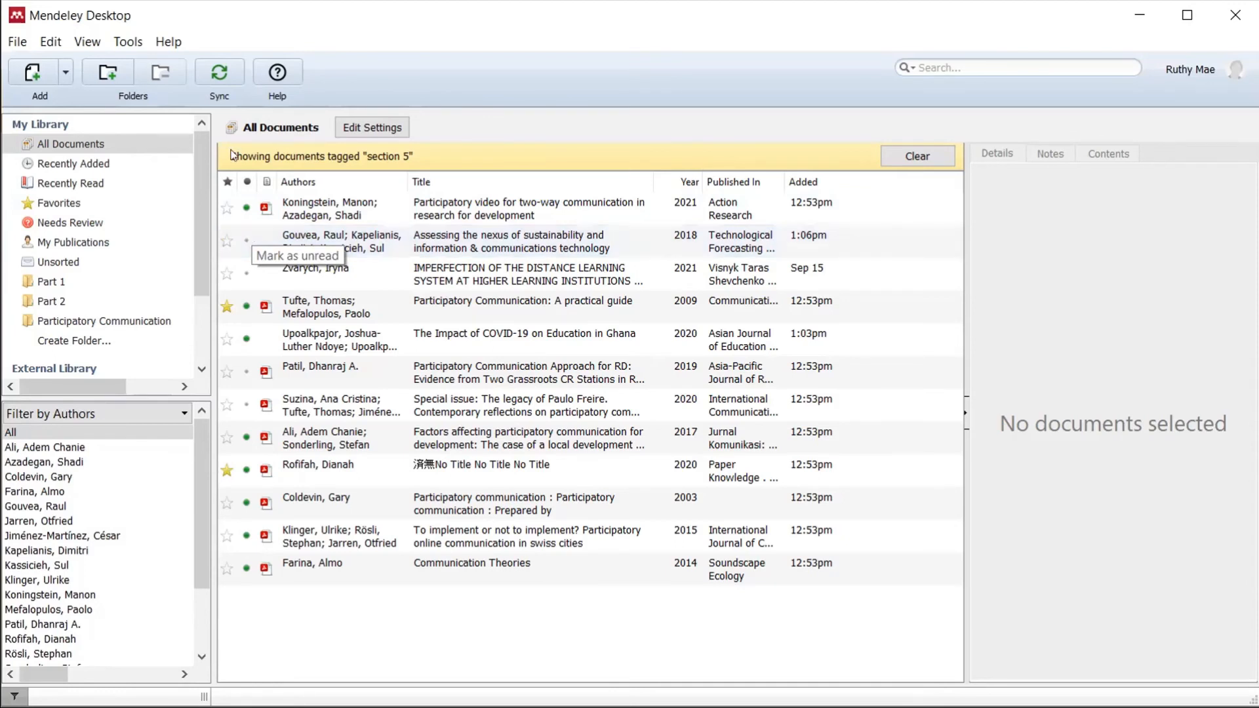
left_click(248, 182)
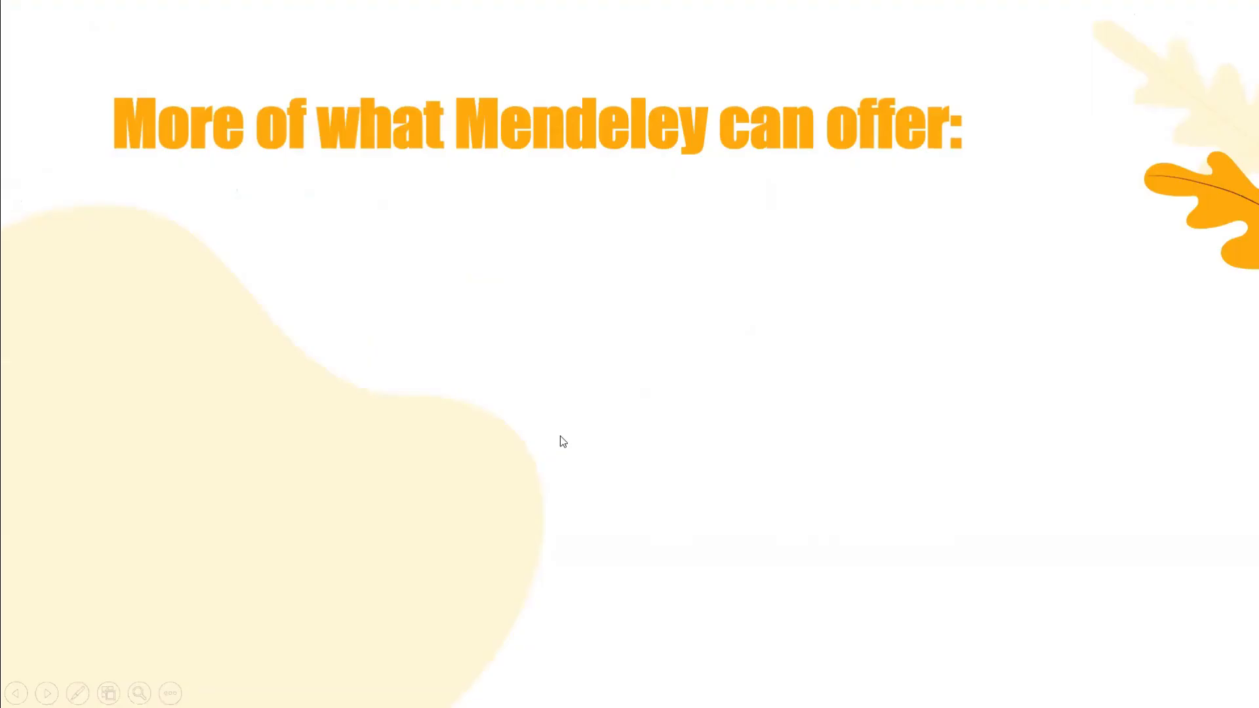
Step: Switch from the slide show to Mendeley Desktop, sync the library and open My Publications
left_click(560, 436)
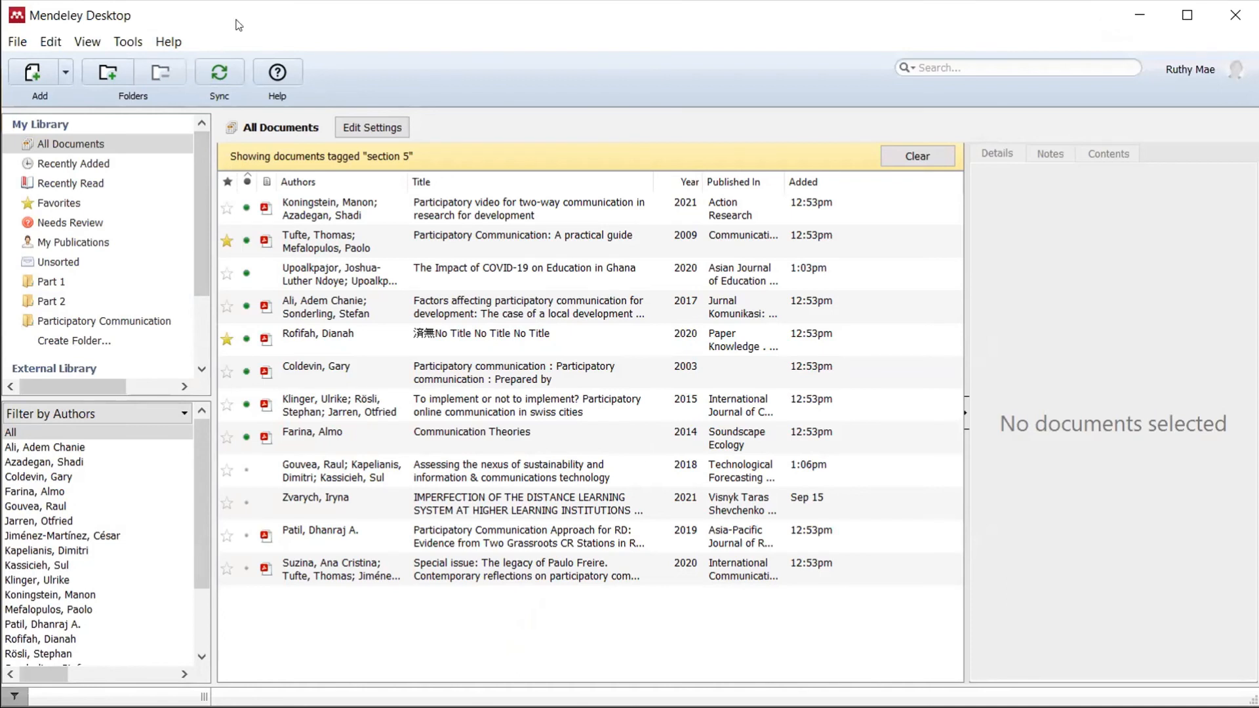
left_click(218, 73)
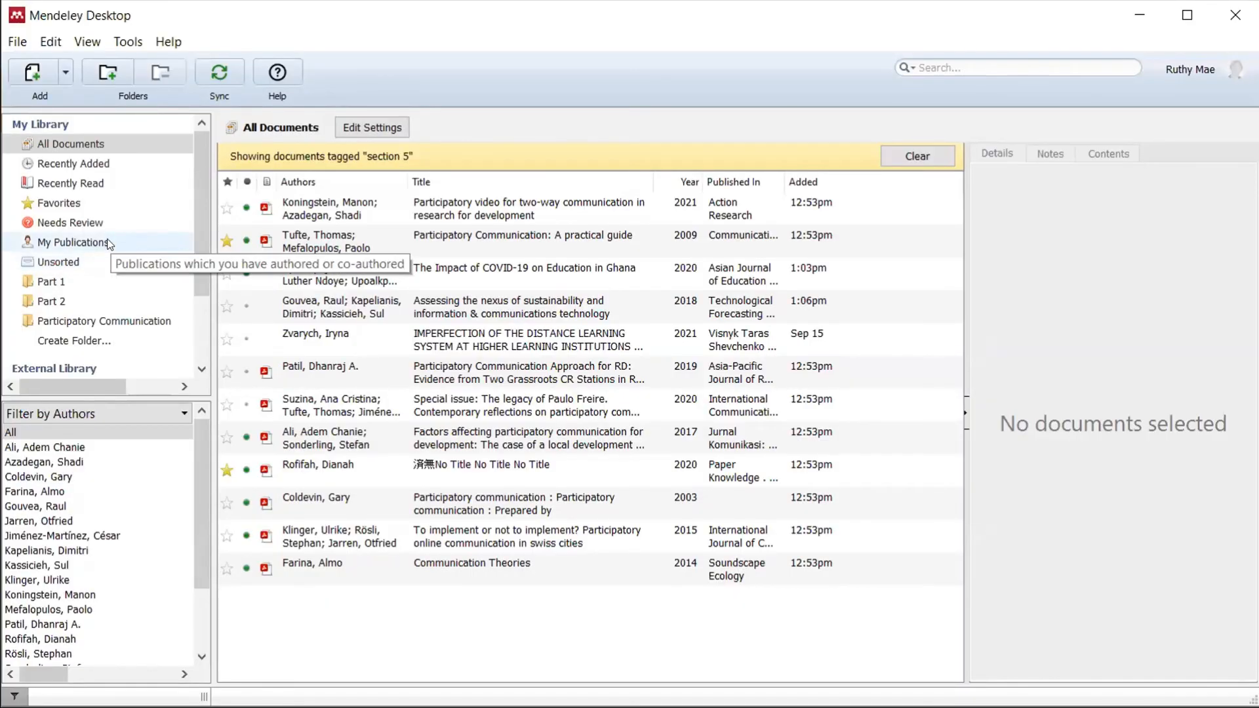
left_click(50, 246)
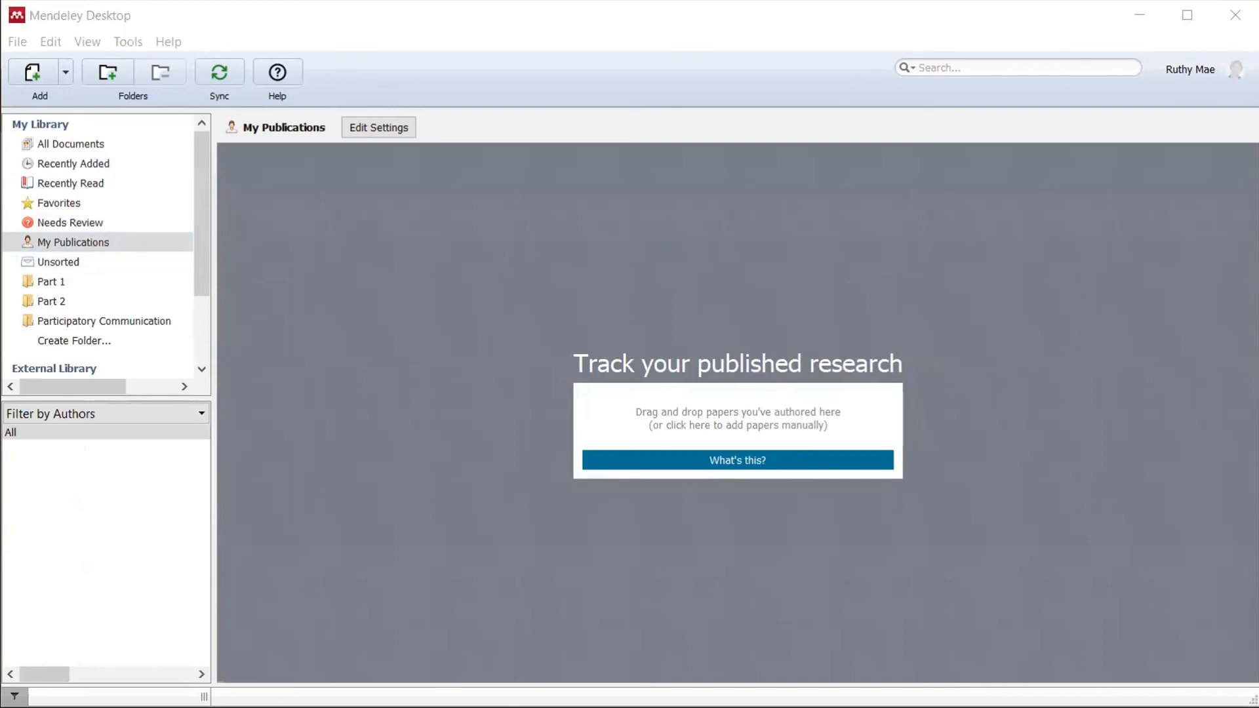
Step: Switch back to the slide show and reveal the Literature Search item
key("alt+Tab")
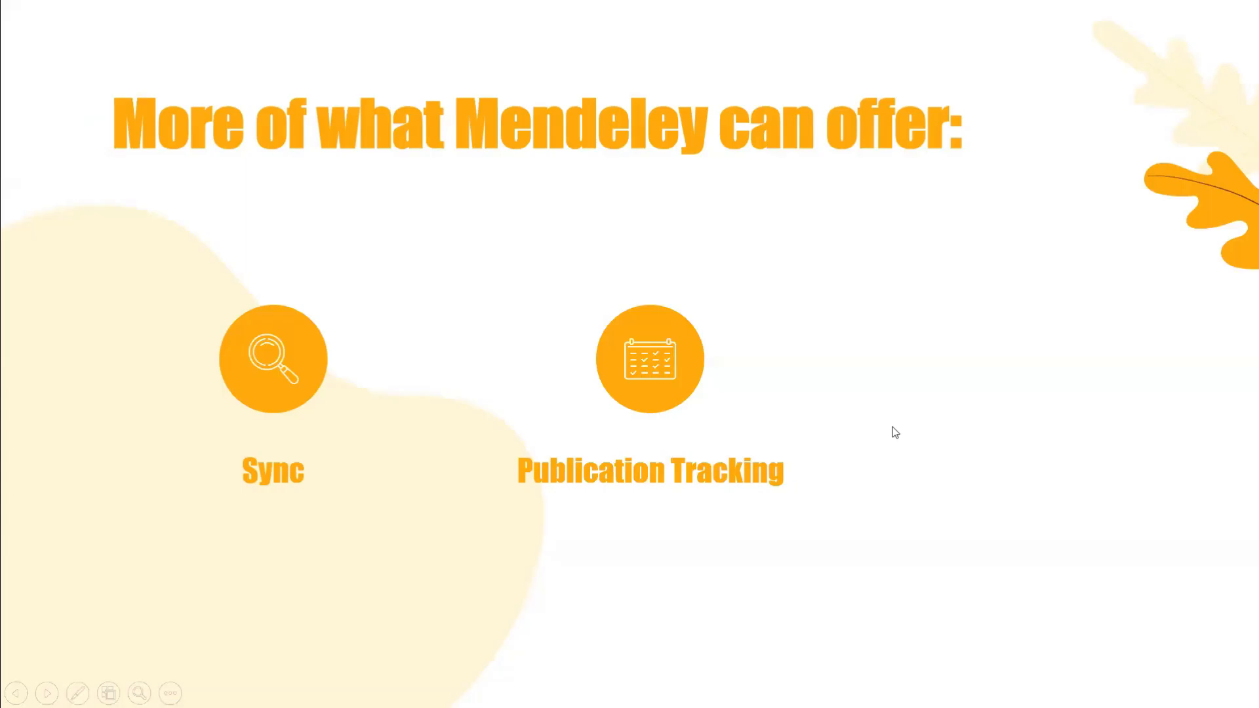
left_click(757, 412)
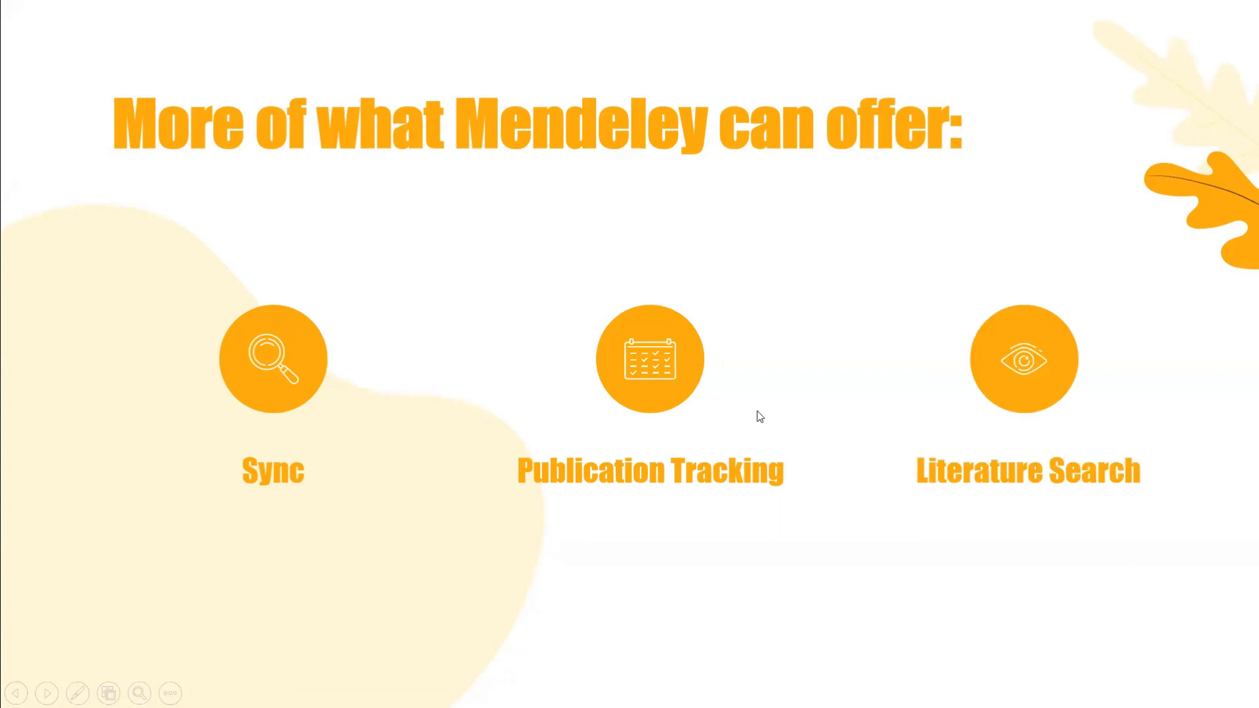